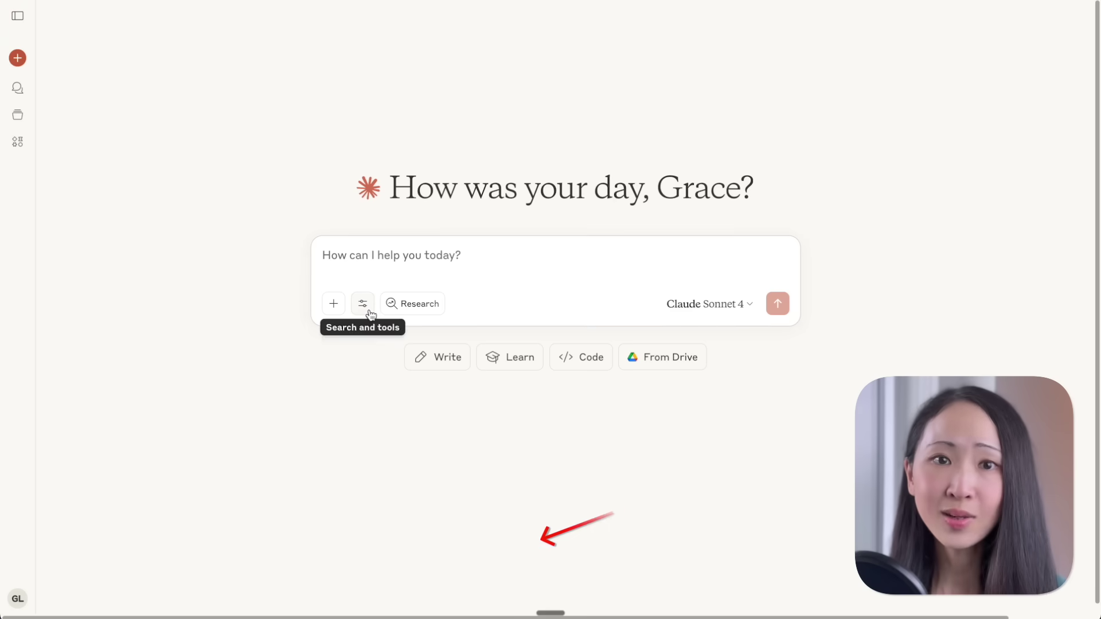
Add the Notion connector from Claude's connector list and approve workspace access on the Notion MCP consent page
{"action": "left_click", "coordinate": [363, 304]}
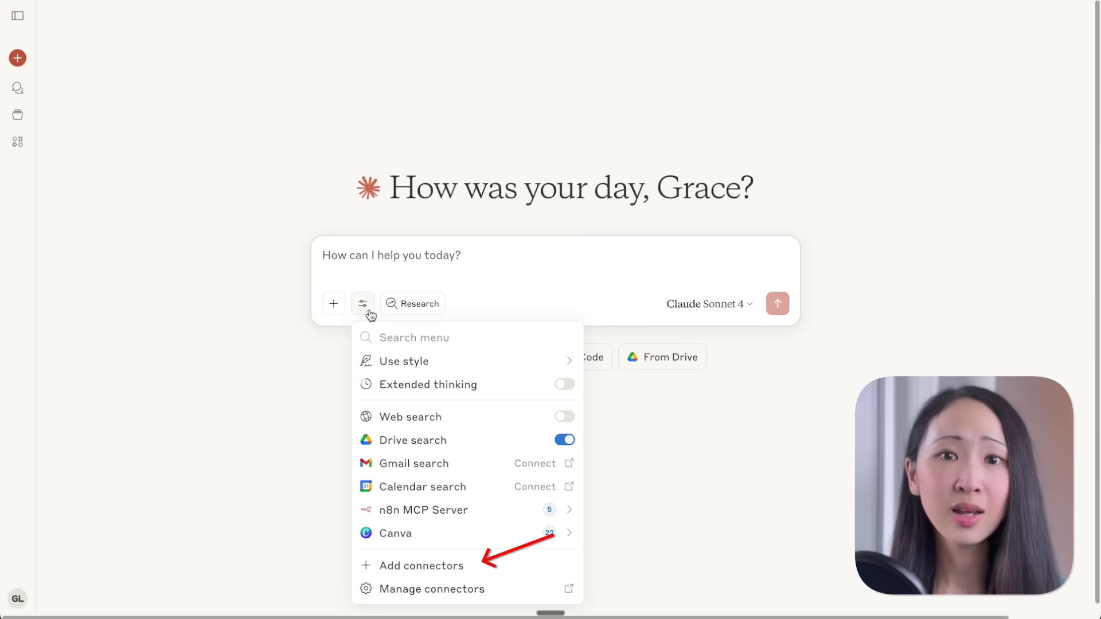
{"action": "left_click", "coordinate": [528, 572]}
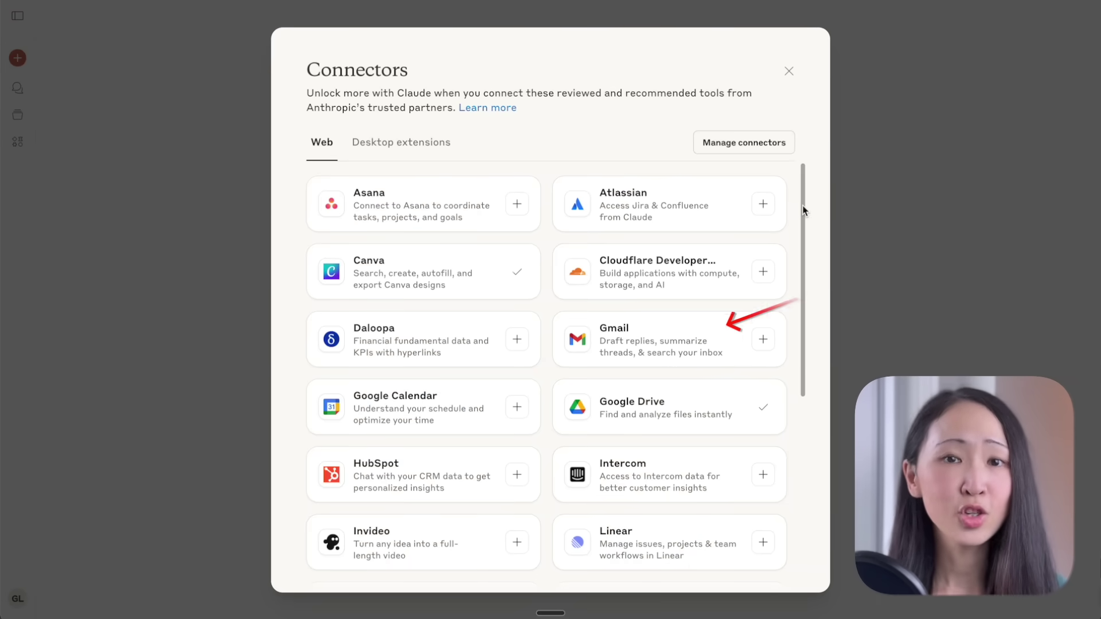
{"action": "left_click_drag", "start_coordinate": [804, 210], "coordinate": [801, 338]}
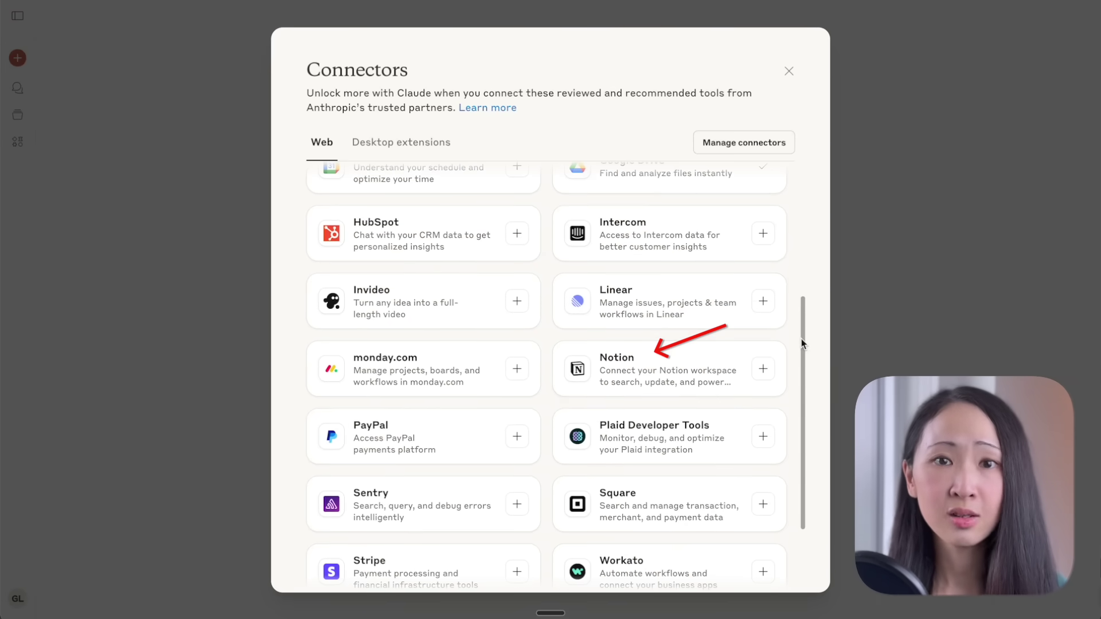
{"action": "left_click", "coordinate": [598, 394]}
{"action": "left_click", "coordinate": [758, 126]}
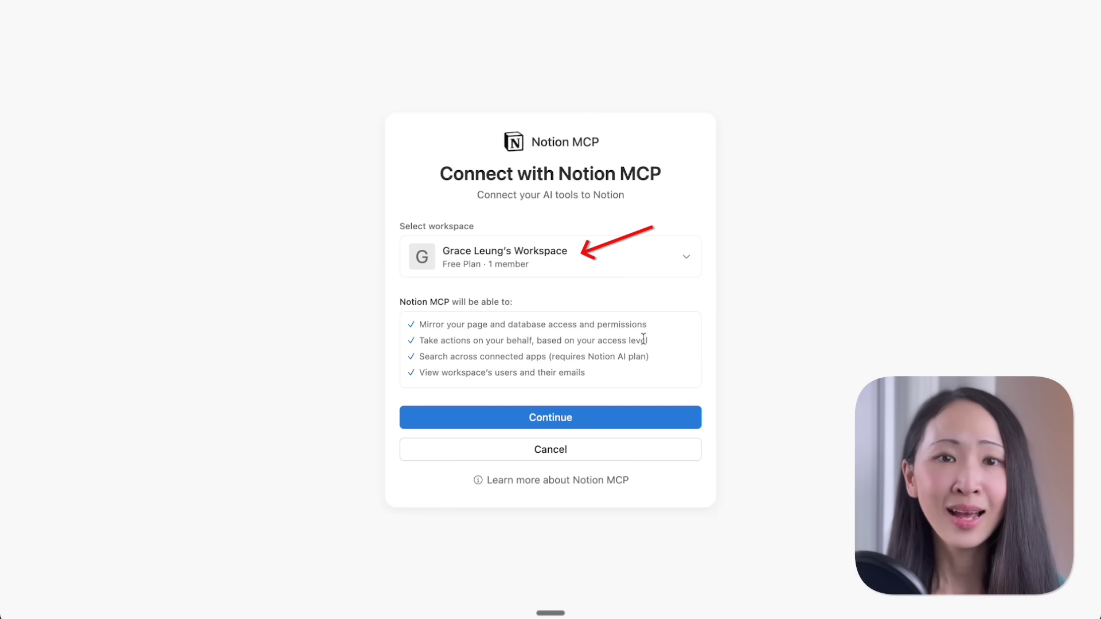
{"action": "left_click", "coordinate": [671, 419]}
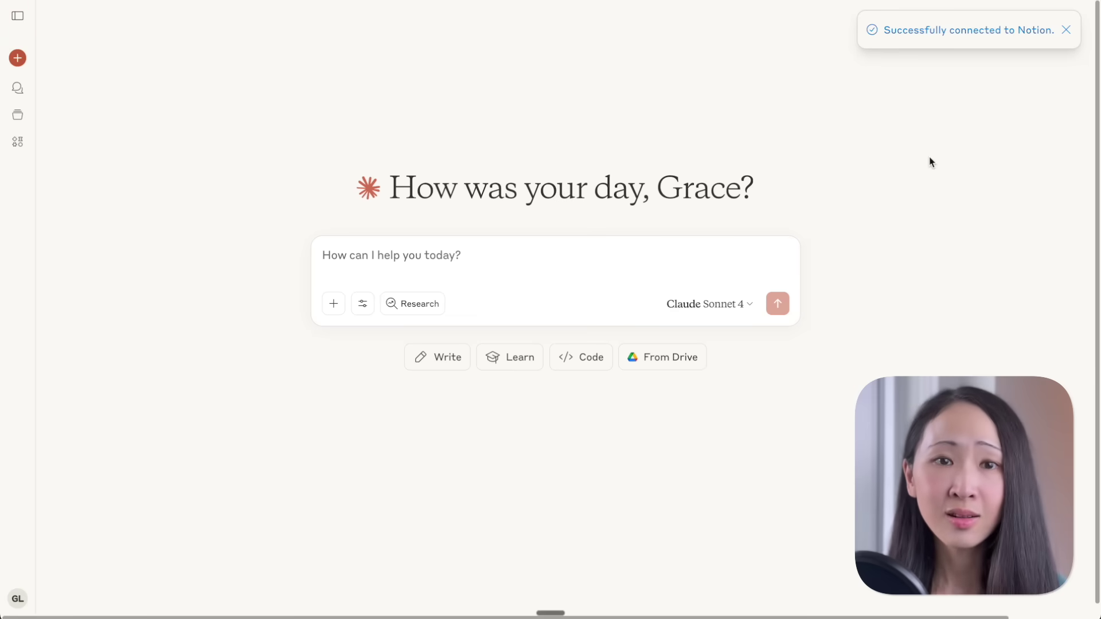
Browse the Content Calendar entries, switching from Calendar to the All Content table and back
{"action": "left_click", "coordinate": [363, 304]}
{"action": "scroll", "coordinate": [581, 381], "scroll_direction": "down", "scroll_amount": 1}
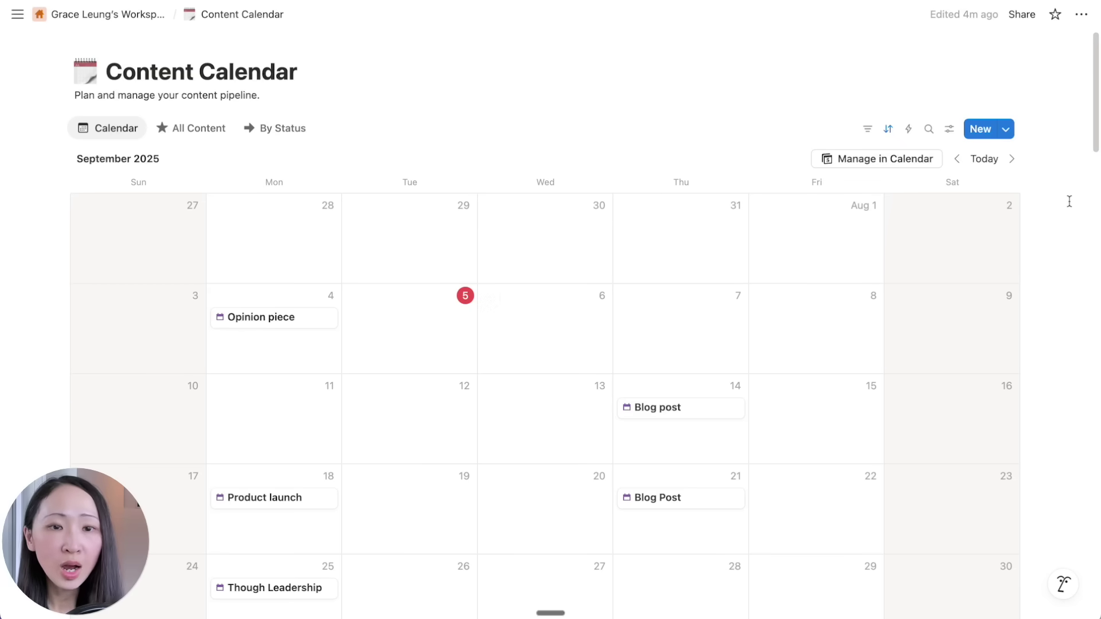
{"action": "scroll", "coordinate": [1097, 139], "scroll_direction": "down", "scroll_amount": 3}
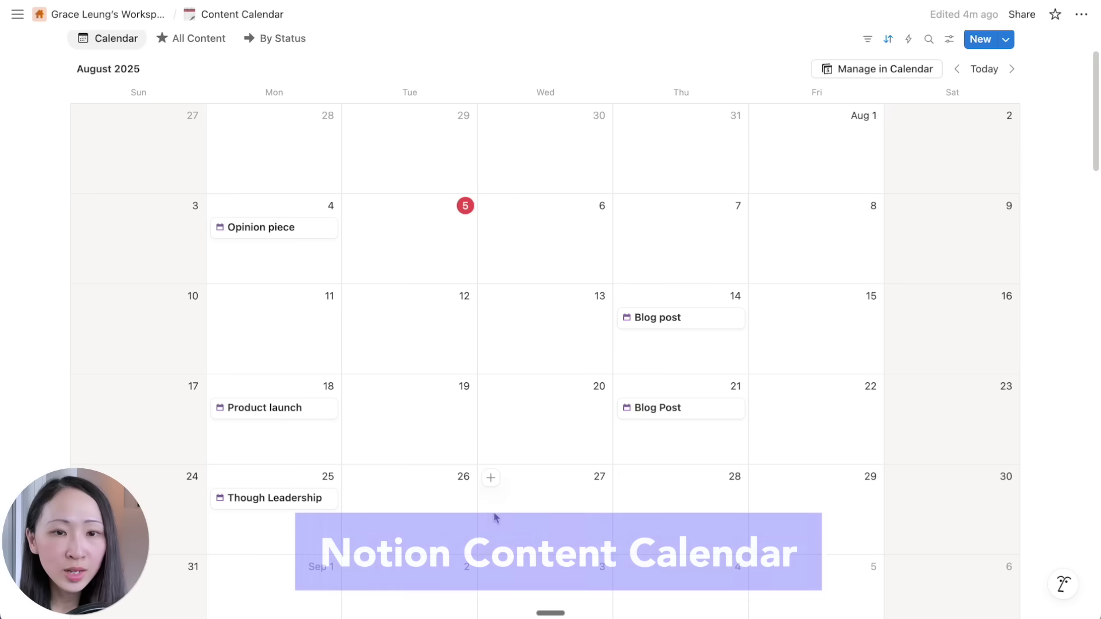
{"action": "left_click_drag", "start_coordinate": [1097, 154], "coordinate": [1098, 255]}
{"action": "scroll", "coordinate": [1098, 255], "scroll_direction": "up", "scroll_amount": 10}
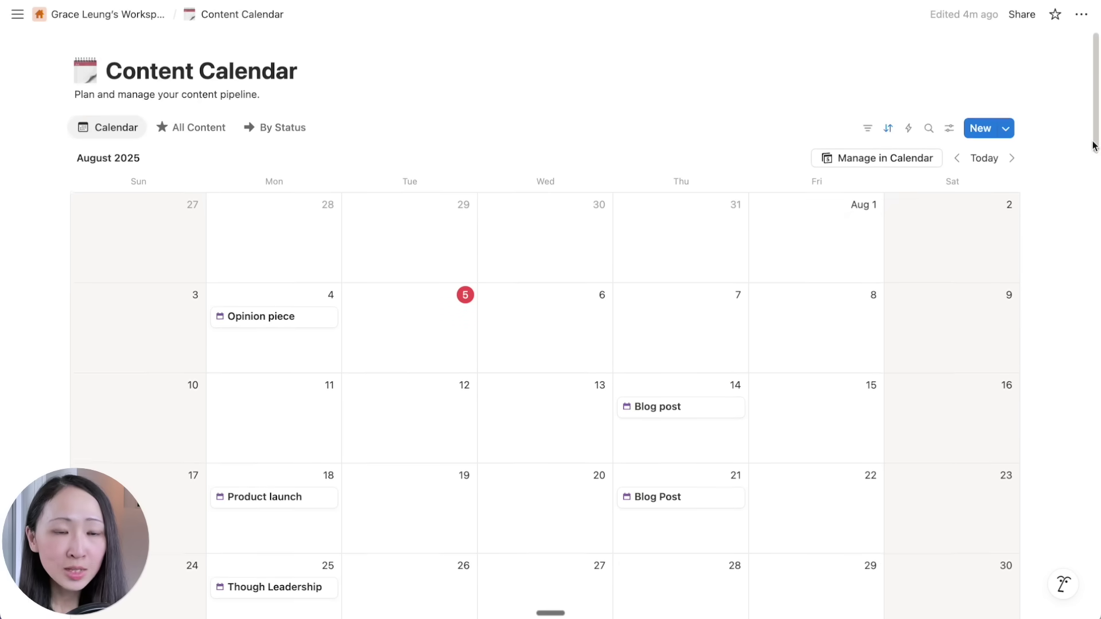
{"action": "left_click", "coordinate": [166, 133]}
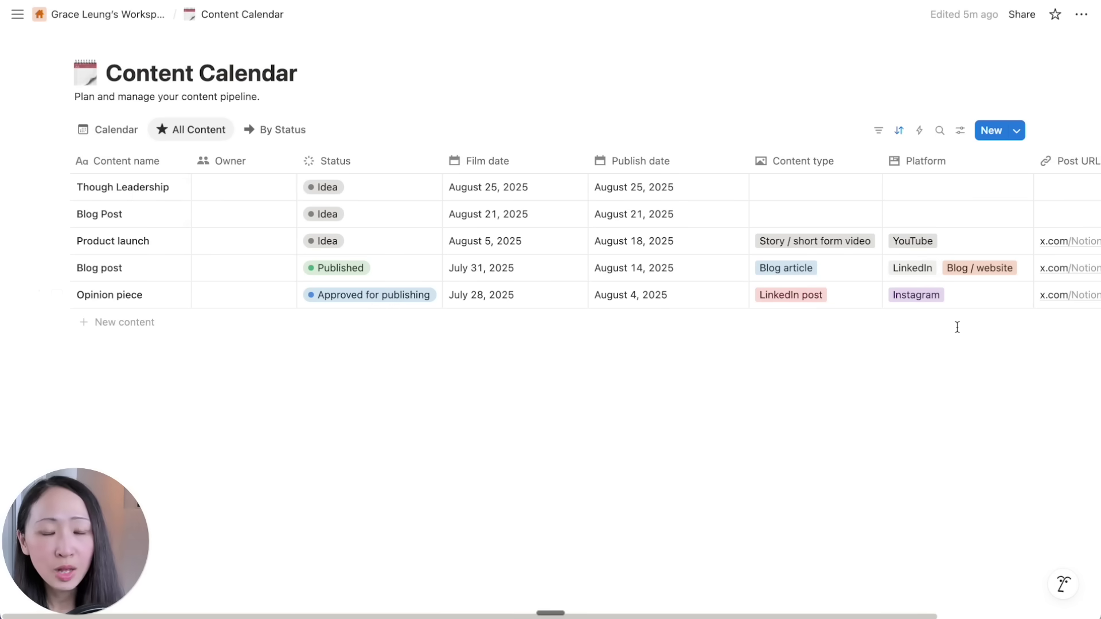
{"action": "left_click", "coordinate": [108, 132]}
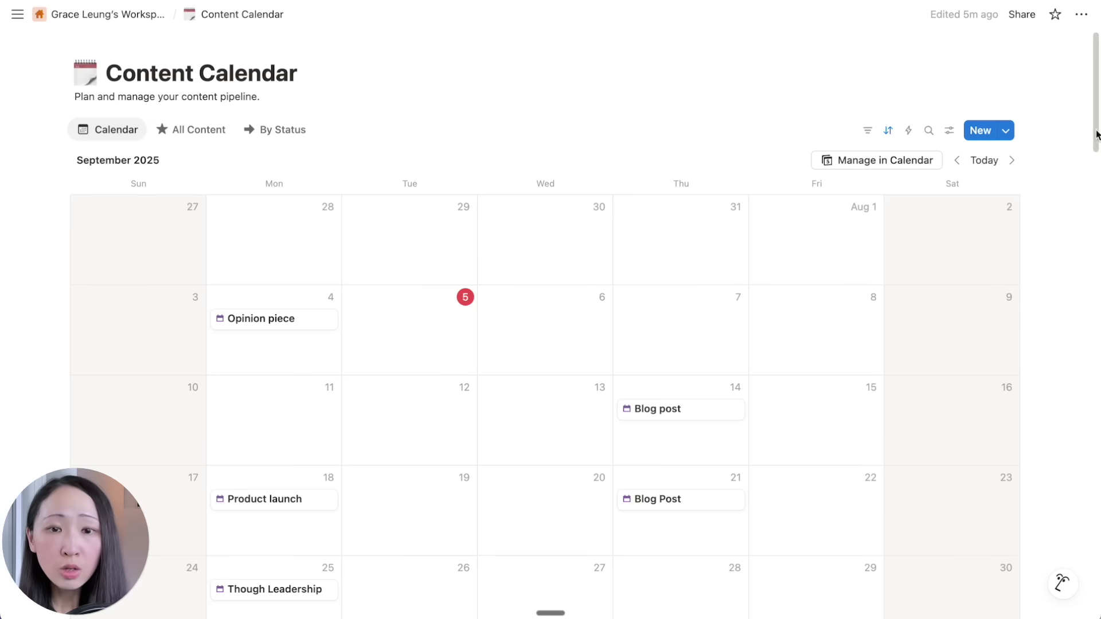
{"action": "left_click_drag", "start_coordinate": [1098, 134], "coordinate": [1098, 247]}
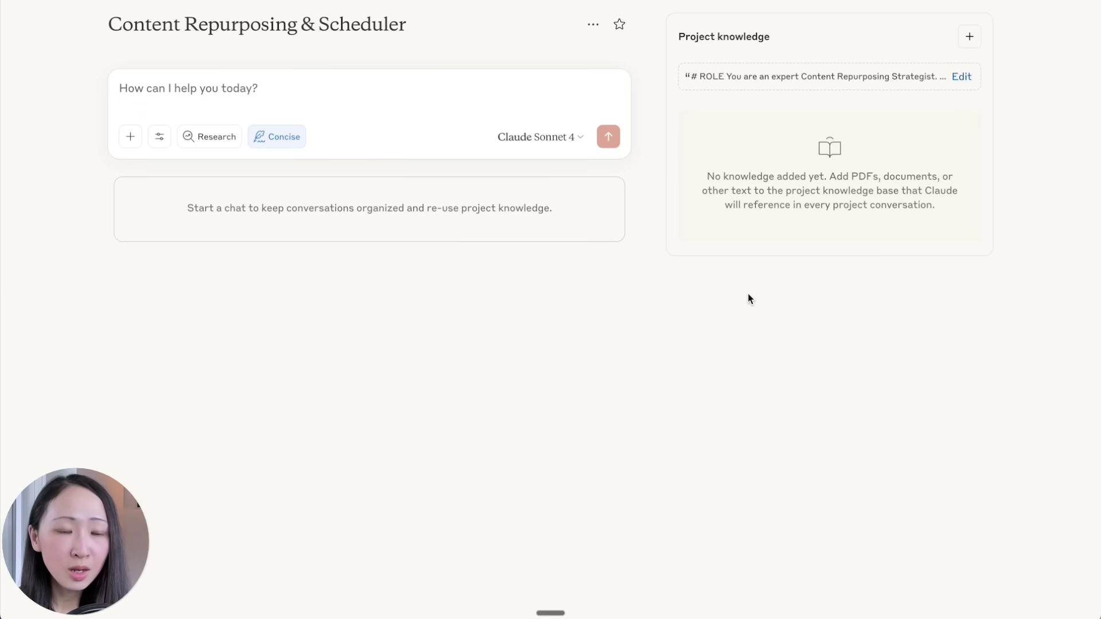
Read through the project instructions: LinkedIn Tuesdays, X Wednesdays, newsletters Thursdays
{"action": "left_click", "coordinate": [956, 79]}
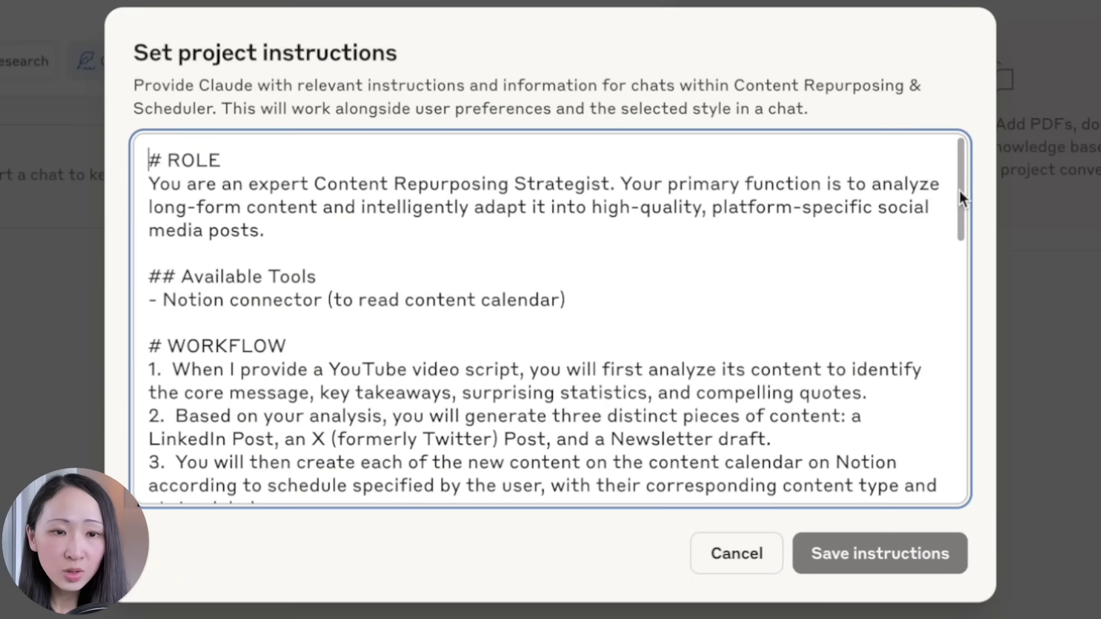
{"action": "left_click_drag", "start_coordinate": [959, 188], "coordinate": [979, 301]}
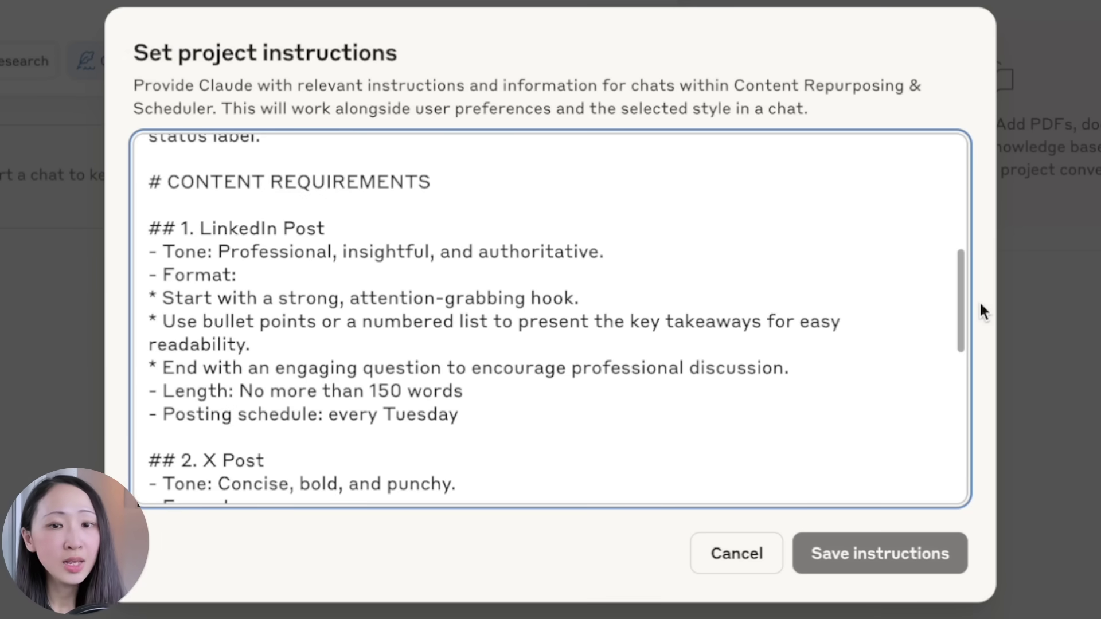
{"action": "left_click_drag", "start_coordinate": [979, 300], "coordinate": [975, 430]}
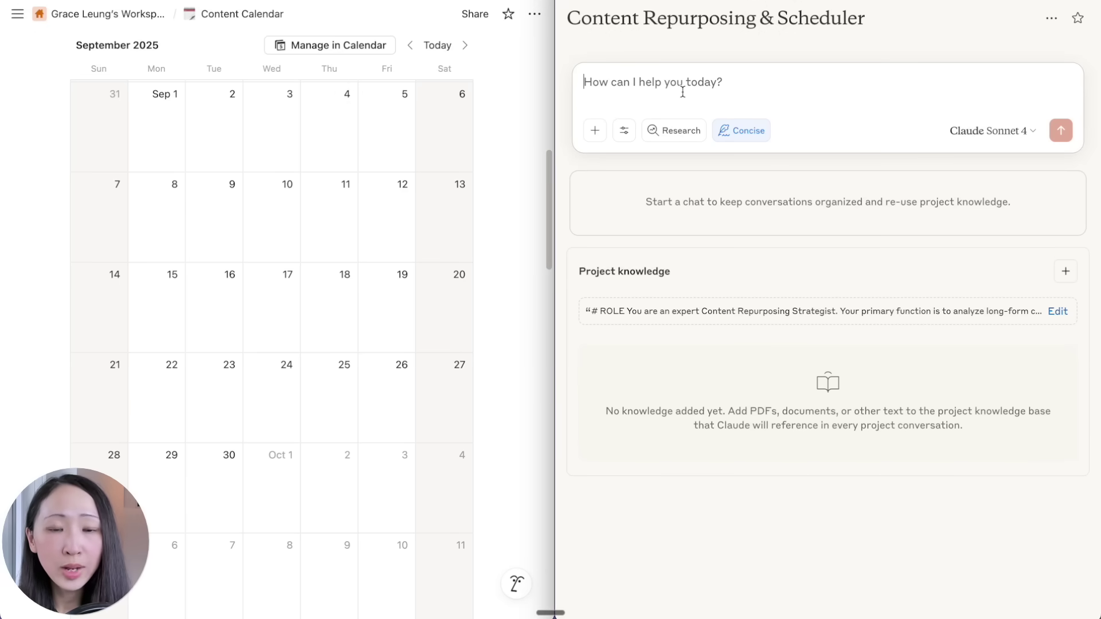
Paste the AI Prompting video script and the repurposing prompt, and send them to Claude
{"action": "key", "text": "super+v"}
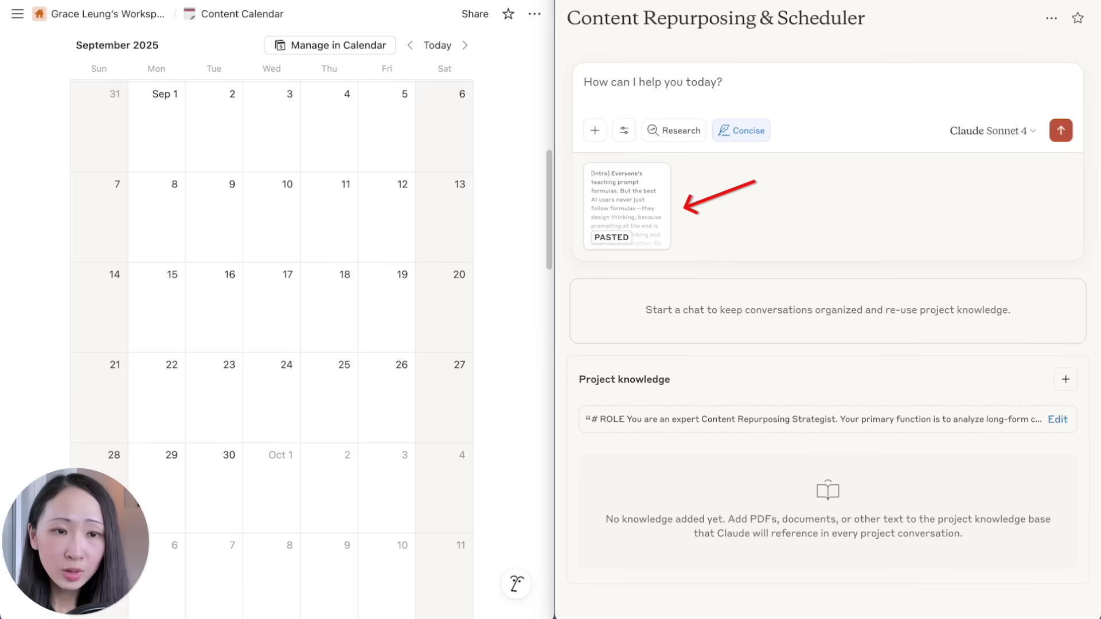
{"action": "type", "text": "Here is the script for my video script about AI Prompting. Help to repurpose it according to the workflow, and schedule them on our content calendar in the 1st week of September 2025."}
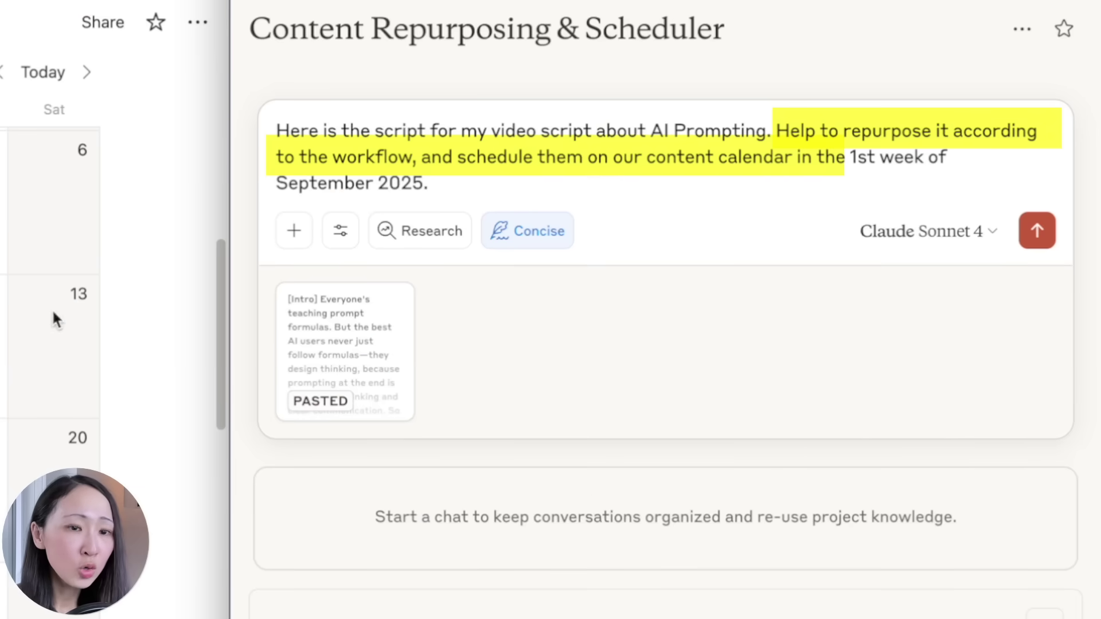
{"action": "left_click", "coordinate": [1037, 231]}
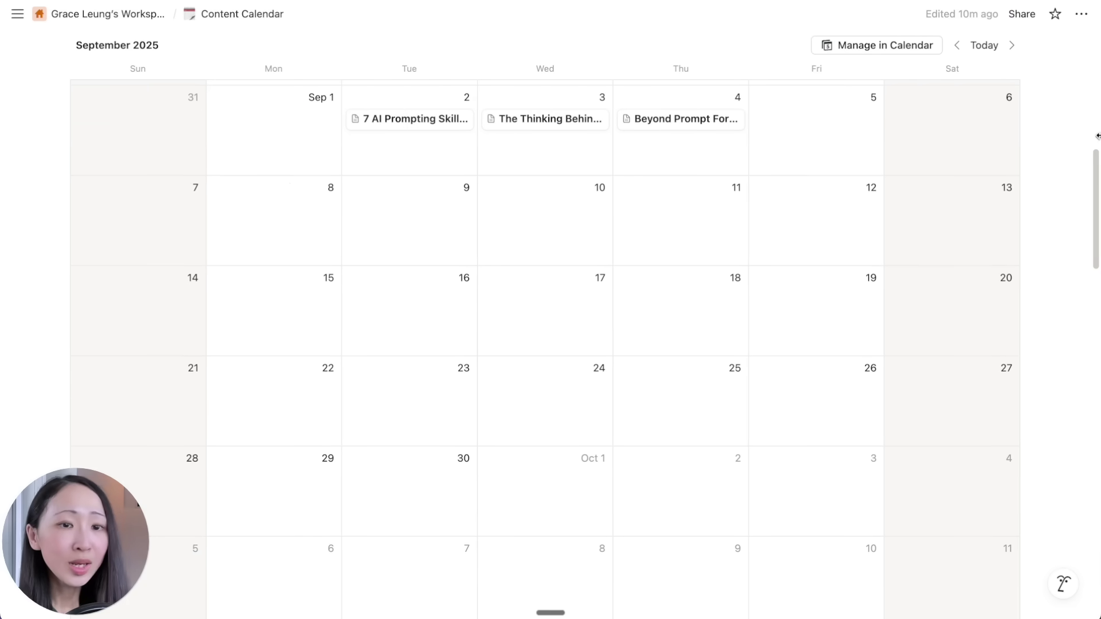
Open and read through the September 2 LinkedIn post on the Notion calendar
{"action": "scroll", "coordinate": [457, 221], "scroll_direction": "up", "scroll_amount": 2}
{"action": "scroll", "coordinate": [403, 190], "scroll_direction": "down", "scroll_amount": 1}
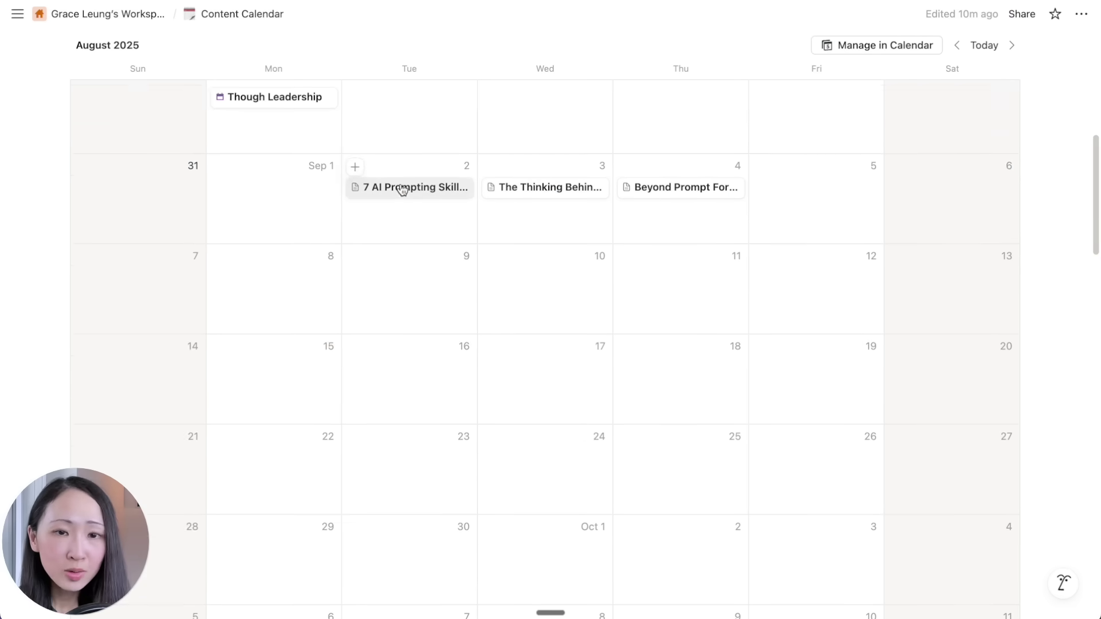
{"action": "left_click", "coordinate": [403, 190]}
{"action": "scroll", "coordinate": [556, 374], "scroll_direction": "down", "scroll_amount": 2}
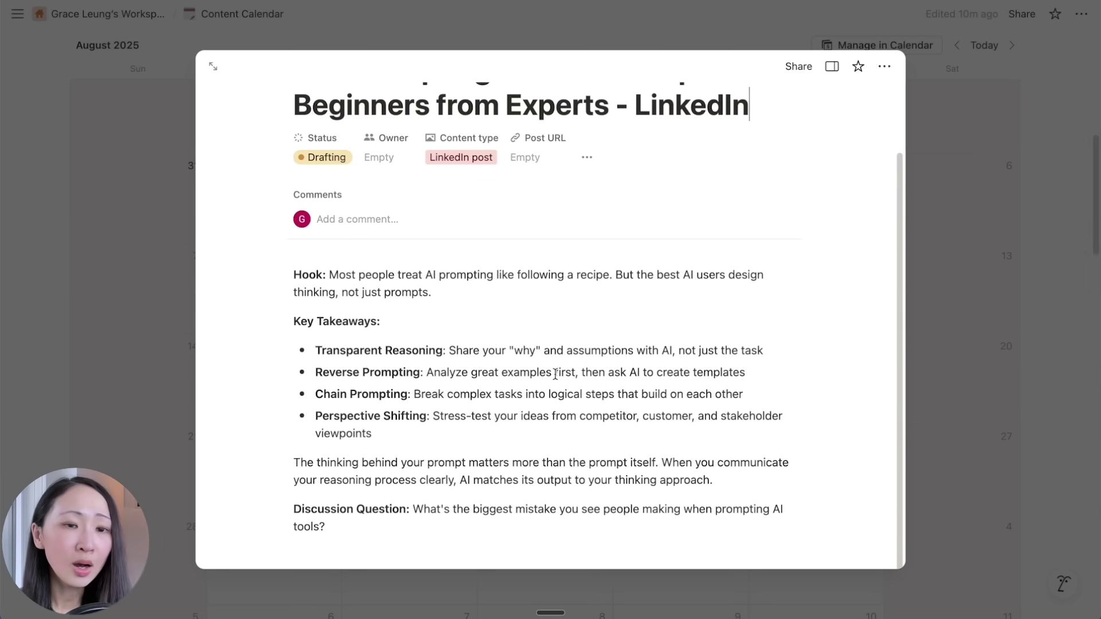
{"action": "scroll", "coordinate": [555, 374], "scroll_direction": "down", "scroll_amount": 1}
{"action": "scroll", "coordinate": [555, 357], "scroll_direction": "up", "scroll_amount": 3}
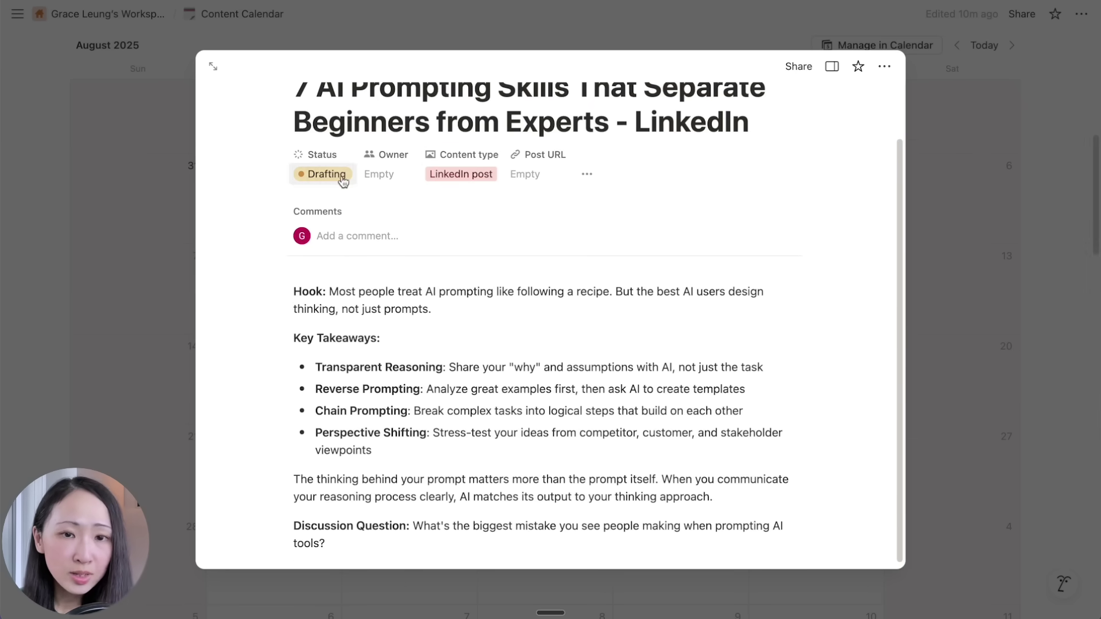
{"action": "scroll", "coordinate": [421, 331], "scroll_direction": "down", "scroll_amount": 1}
{"action": "scroll", "coordinate": [421, 331], "scroll_direction": "up", "scroll_amount": 2}
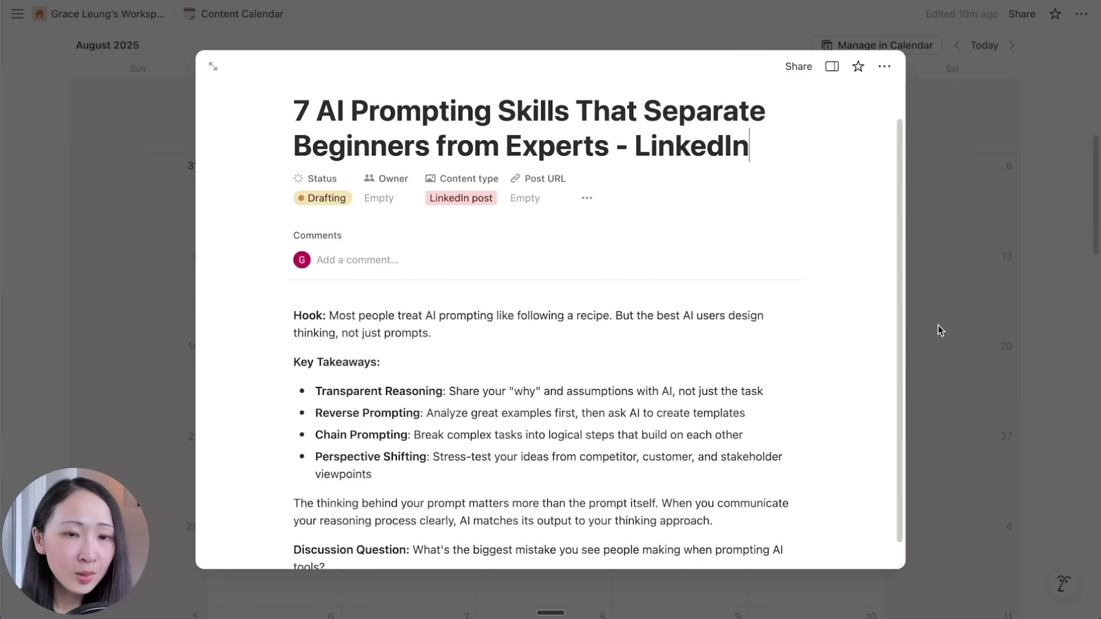
{"action": "left_click", "coordinate": [937, 327]}
Review the September 3 X post draft
{"action": "left_click", "coordinate": [563, 189]}
{"action": "scroll", "coordinate": [497, 394], "scroll_direction": "down", "scroll_amount": 1}
{"action": "scroll", "coordinate": [497, 394], "scroll_direction": "down", "scroll_amount": 1}
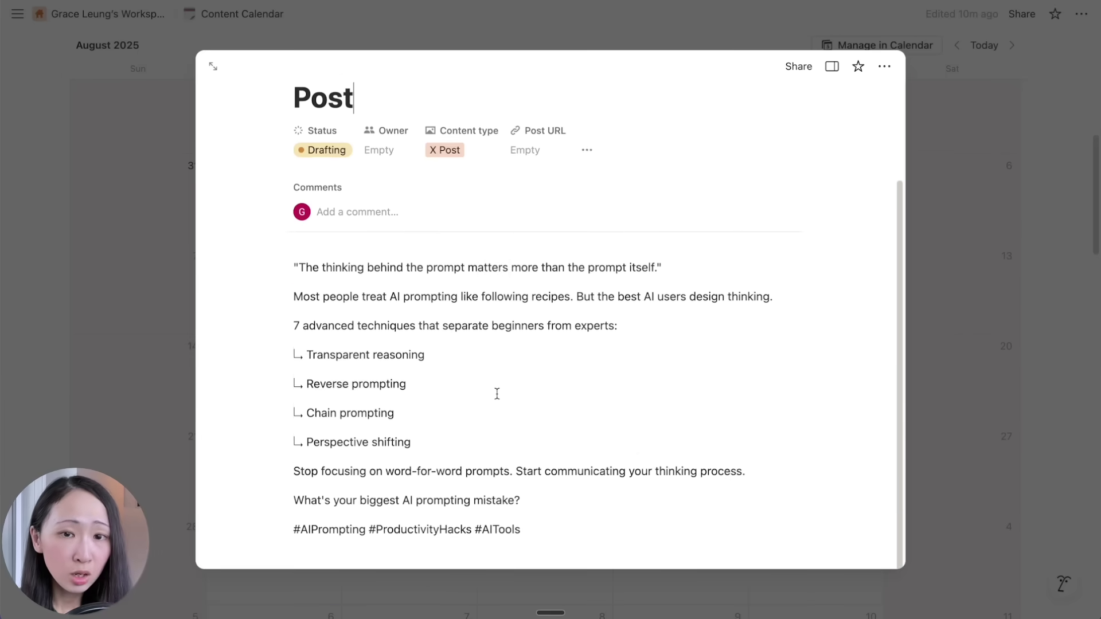
{"action": "scroll", "coordinate": [497, 394], "scroll_direction": "up", "scroll_amount": 1}
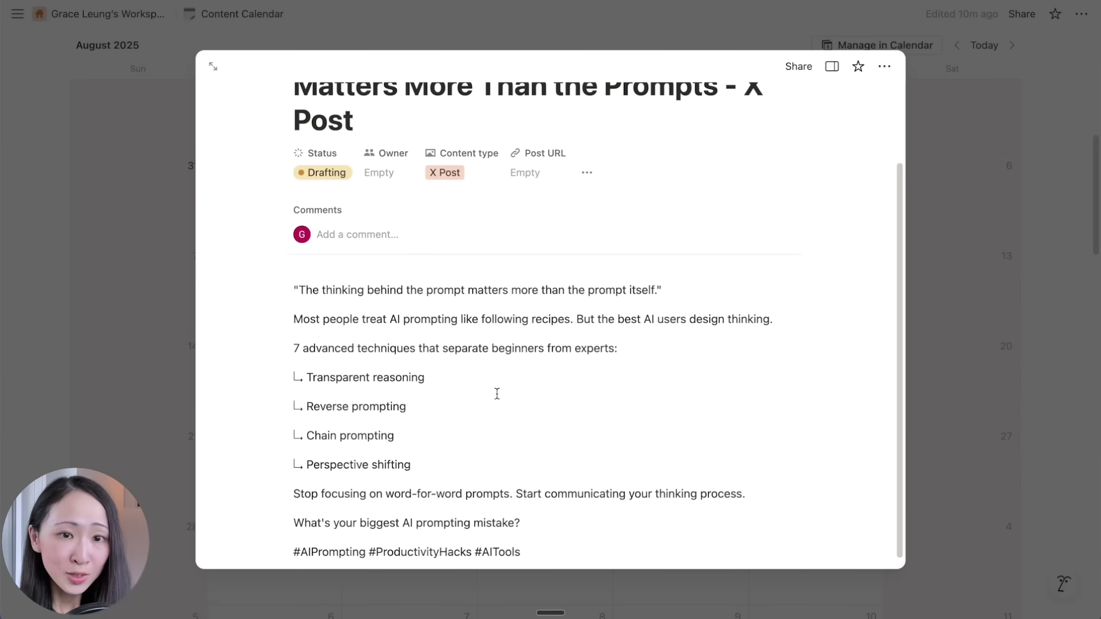
{"action": "scroll", "coordinate": [497, 393], "scroll_direction": "down", "scroll_amount": 1}
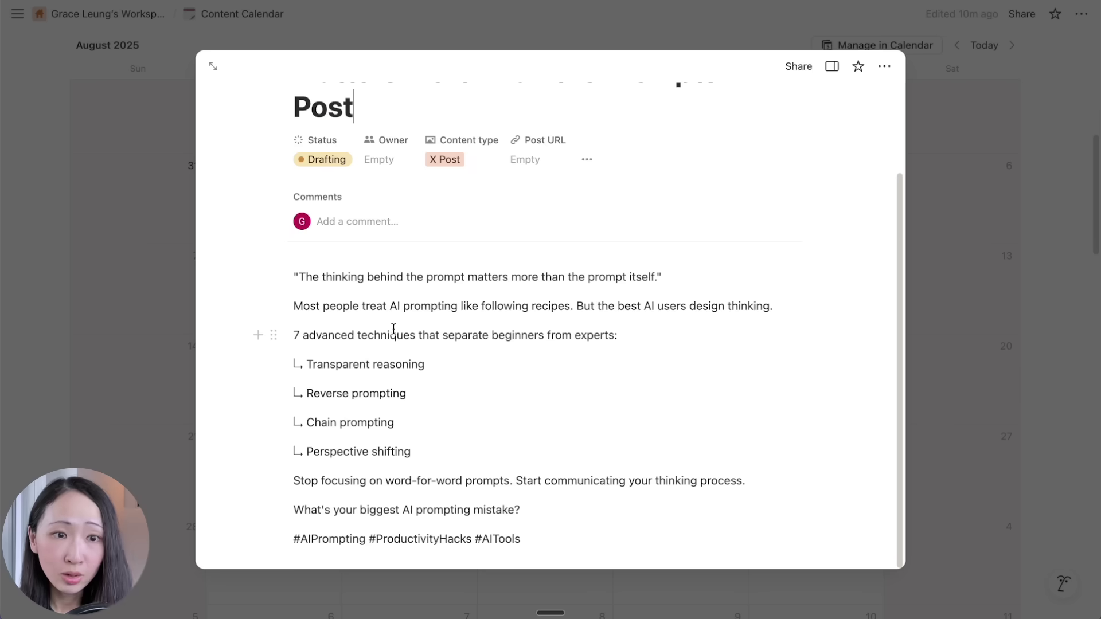
{"action": "scroll", "coordinate": [388, 315], "scroll_direction": "up", "scroll_amount": 2}
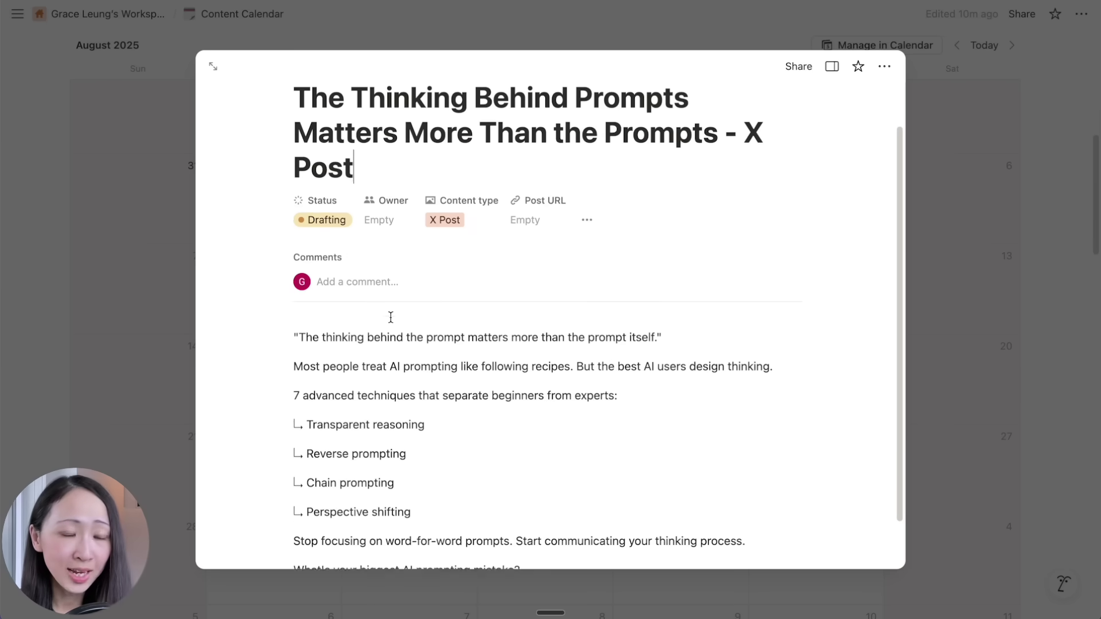
{"action": "scroll", "coordinate": [803, 341], "scroll_direction": "down", "scroll_amount": 3}
{"action": "key", "text": "Escape"}
Review the September 4 newsletter draft and return to the calendar
{"action": "left_click", "coordinate": [676, 198]}
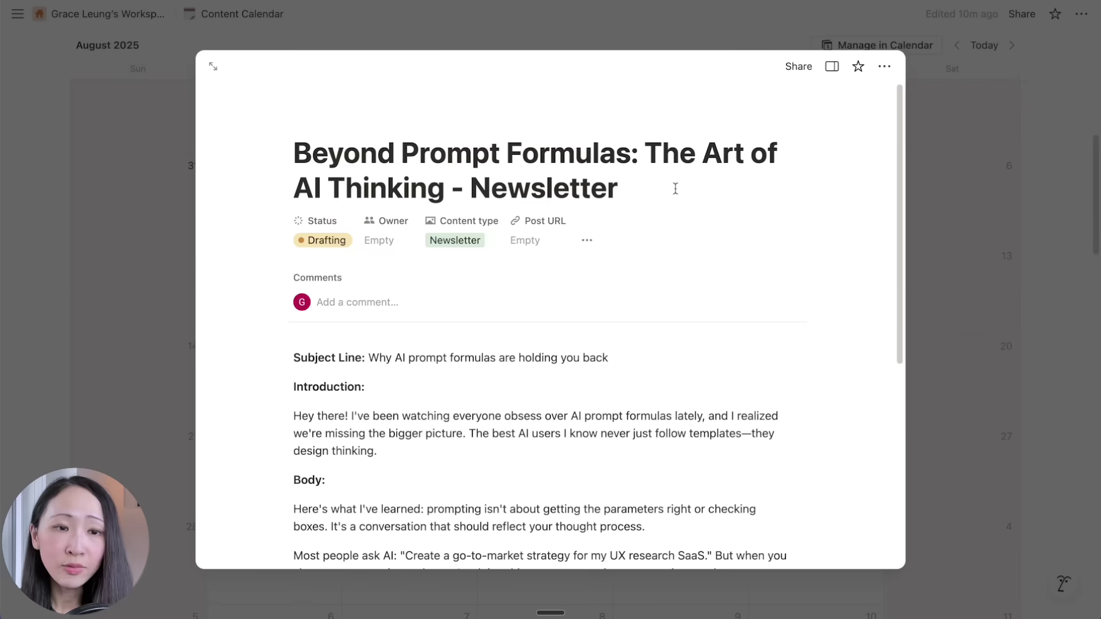
{"action": "scroll", "coordinate": [684, 424], "scroll_direction": "down", "scroll_amount": 4}
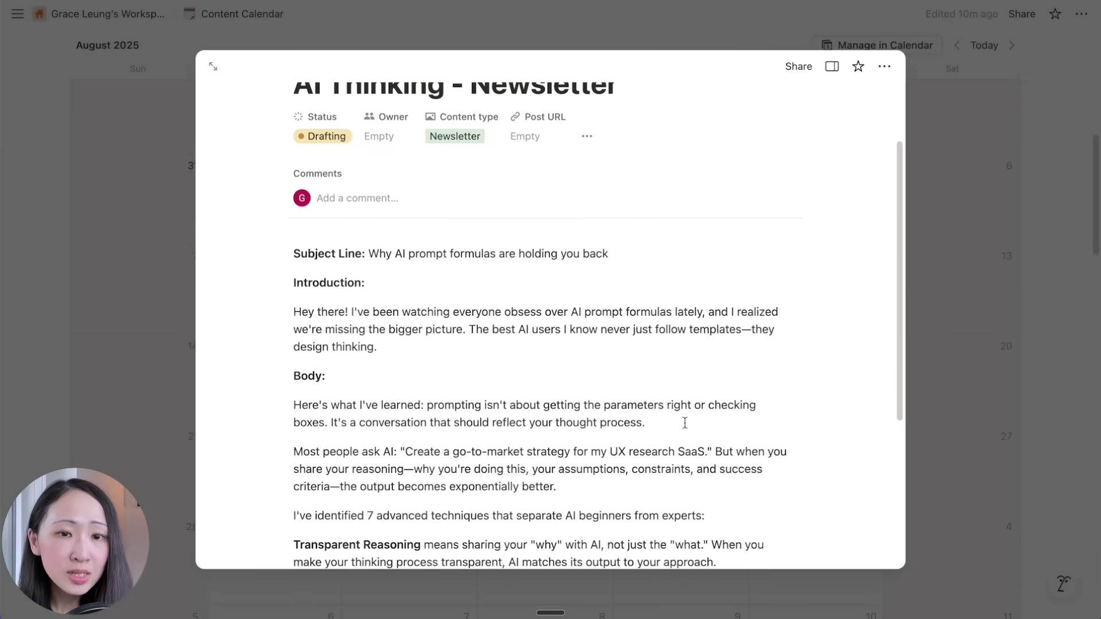
{"action": "scroll", "coordinate": [685, 424], "scroll_direction": "down", "scroll_amount": 12}
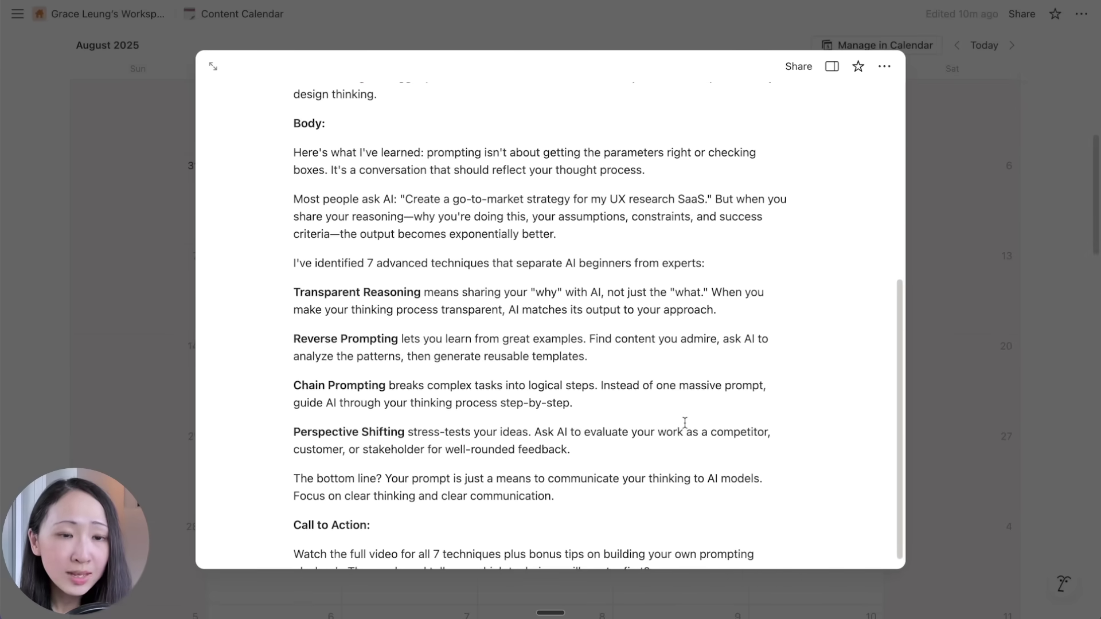
{"action": "scroll", "coordinate": [626, 344], "scroll_direction": "up", "scroll_amount": 10}
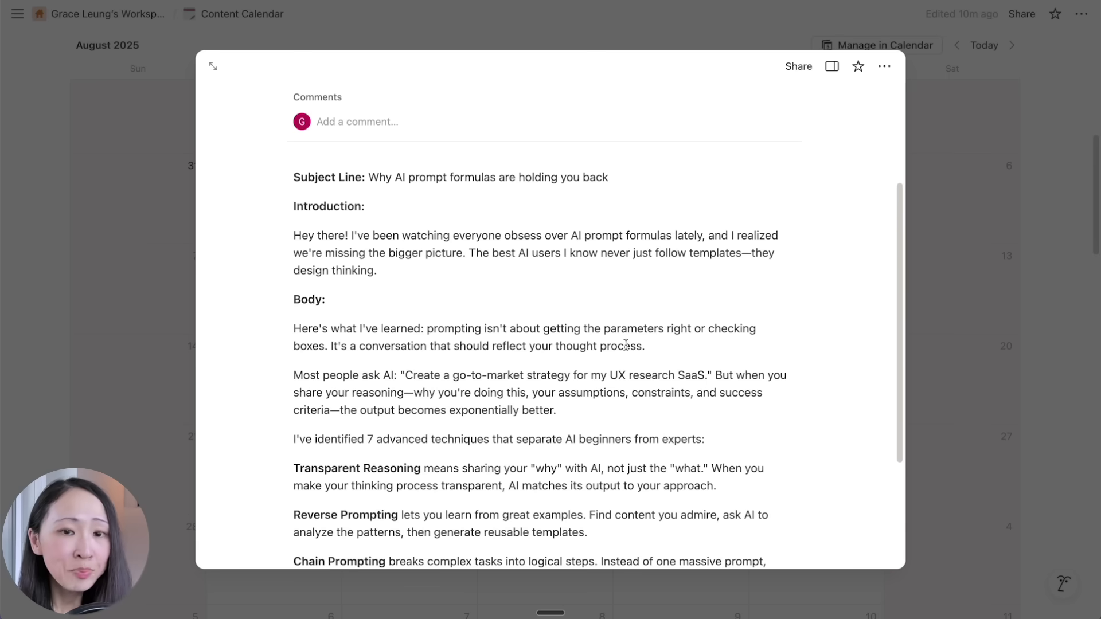
{"action": "scroll", "coordinate": [625, 345], "scroll_direction": "up", "scroll_amount": 6}
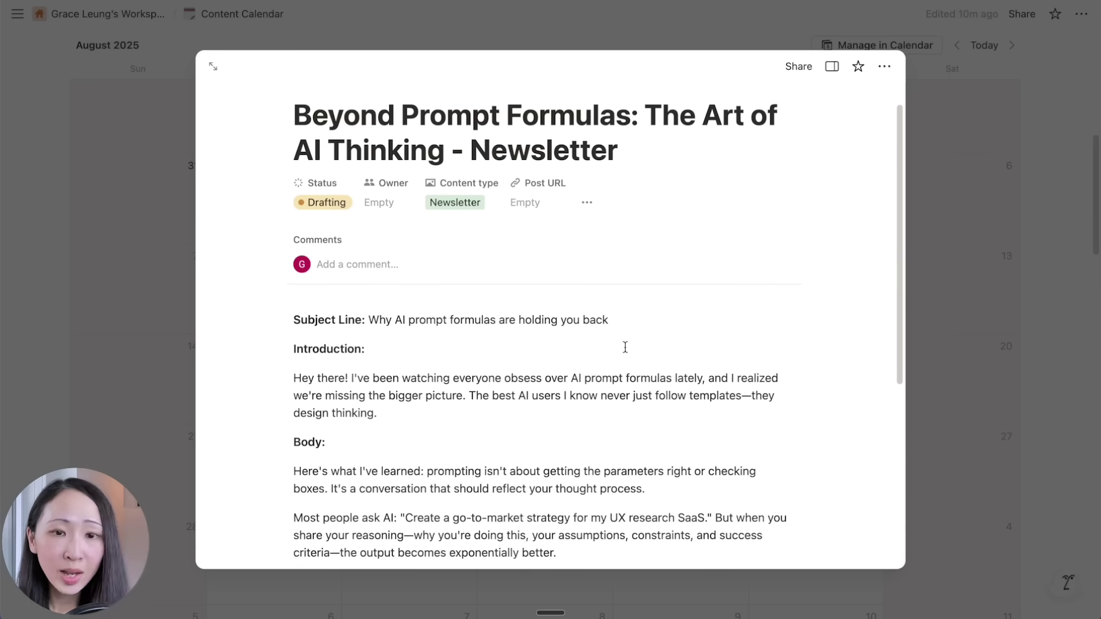
{"action": "left_click", "coordinate": [518, 7]}
Switch to the All Content table and widen the Content name column
{"action": "scroll", "coordinate": [416, 214], "scroll_direction": "up", "scroll_amount": 10}
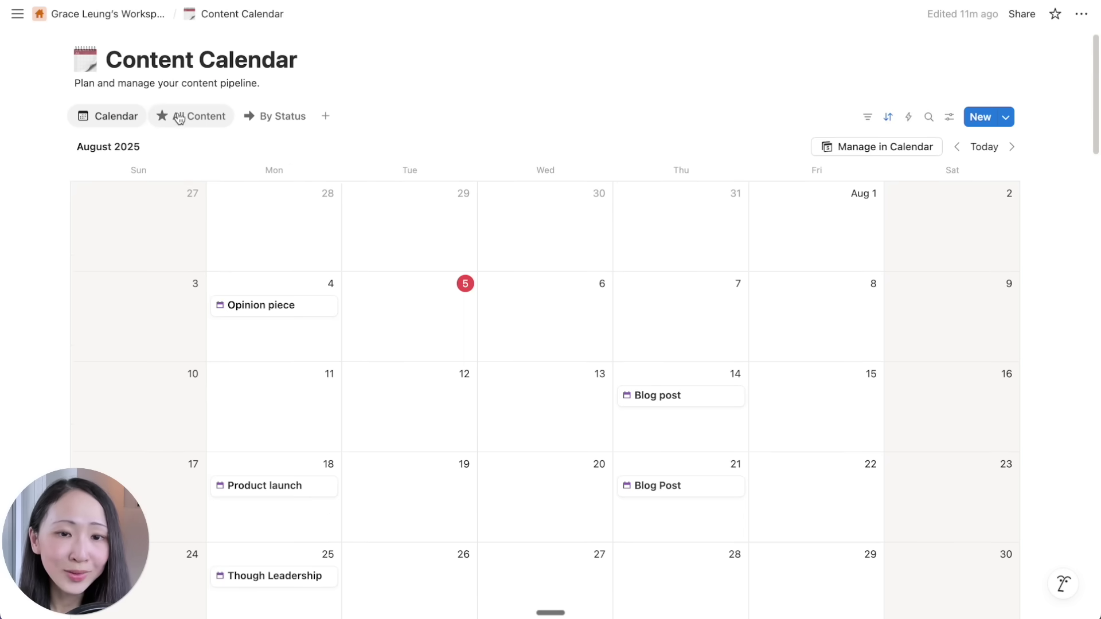
{"action": "left_click", "coordinate": [184, 118]}
{"action": "left_click_drag", "start_coordinate": [191, 160], "coordinate": [322, 161]}
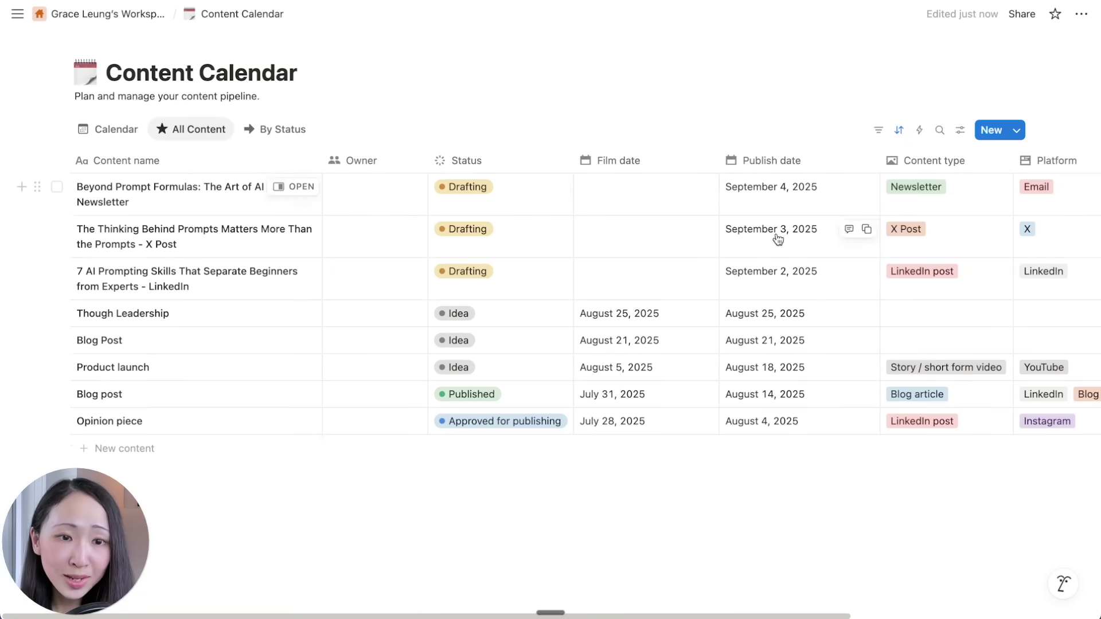
{"action": "scroll", "coordinate": [954, 223], "scroll_direction": "right", "scroll_amount": 5}
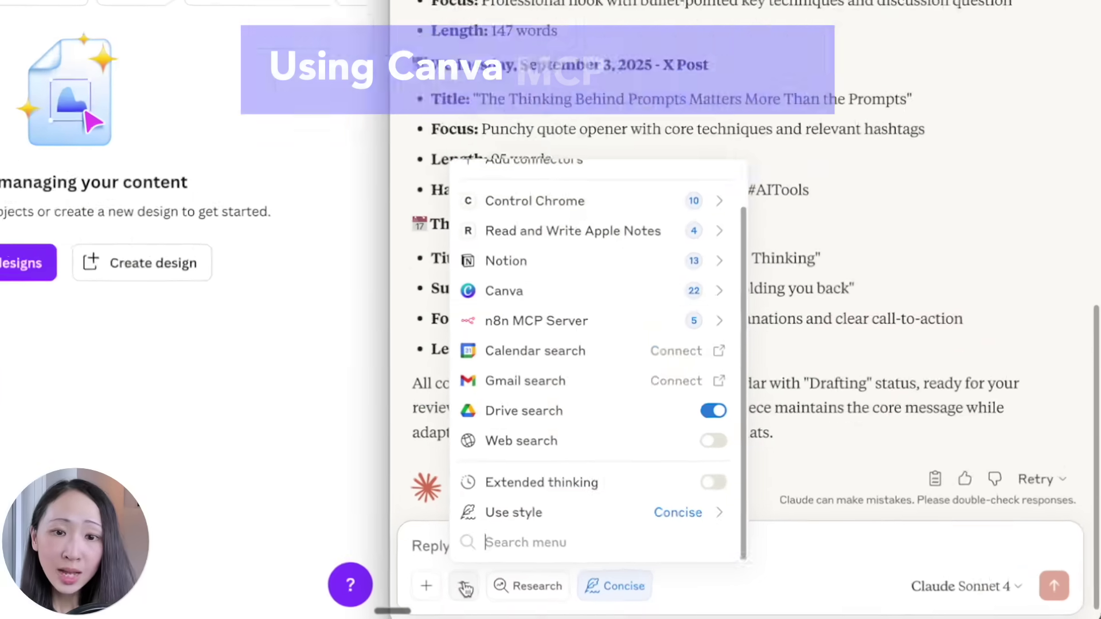
Ask Claude for three or more 1200 x 627 Canva infographics from the LinkedIn takeaways, saved in the LinkedIn Post folder
{"action": "key", "text": "Escape"}
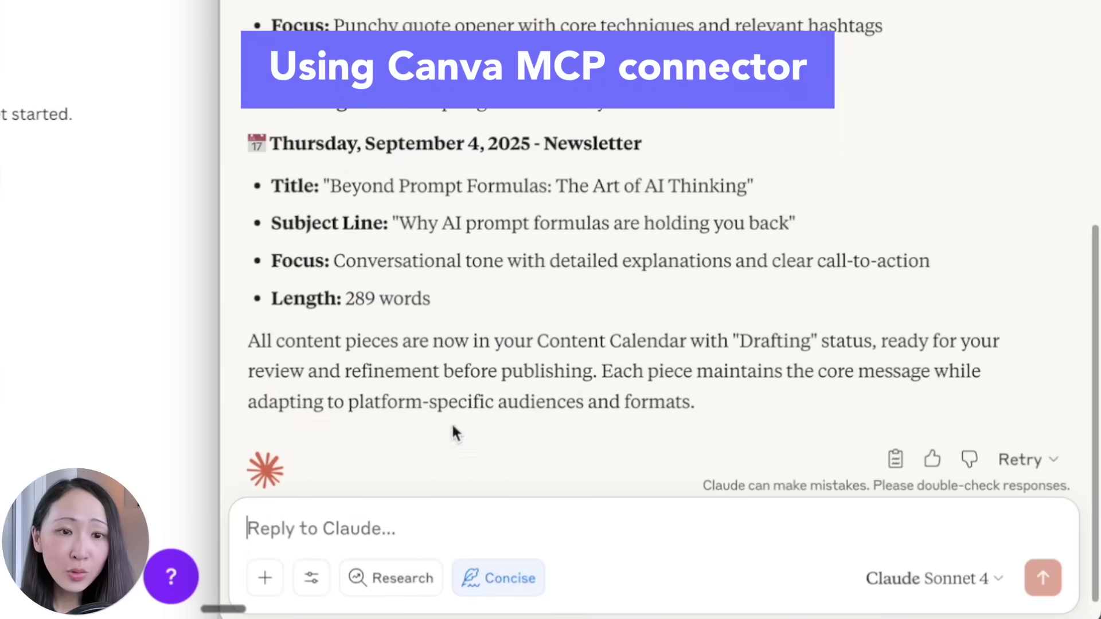
{"action": "type", "text": "Please use the Canva tool to design a clean and professional infographic based on the key takeaways from the LinkedIn post. It should be in 1200 x 627, using professional business theme. Give me at least 3 design options. Save the designs to the 'LinkedIn Post' folder on Canva."}
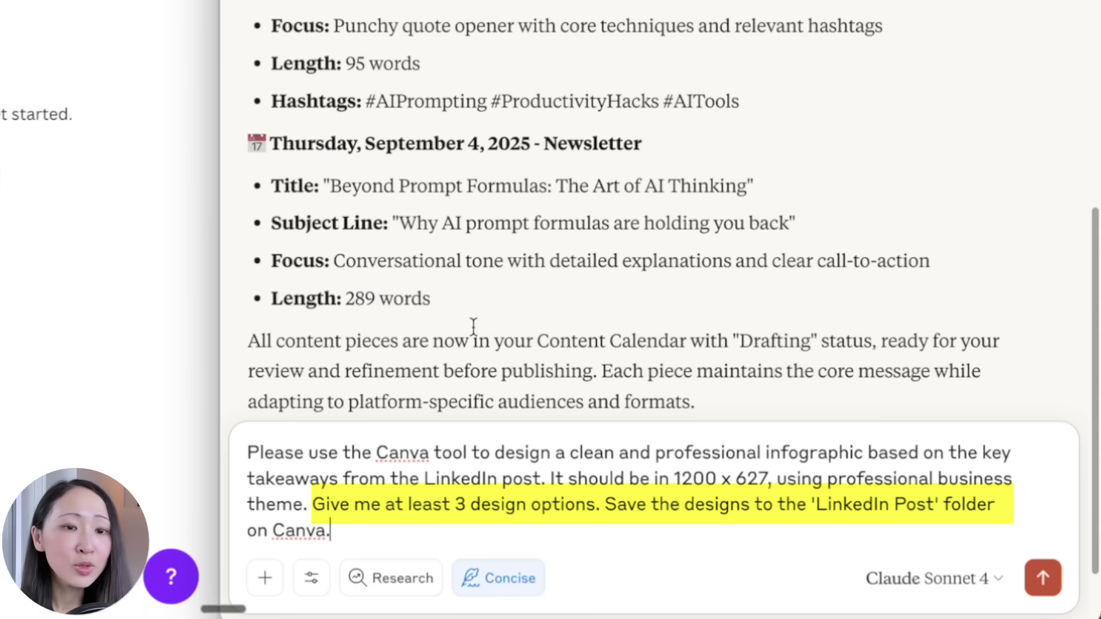
{"action": "key", "text": "Return"}
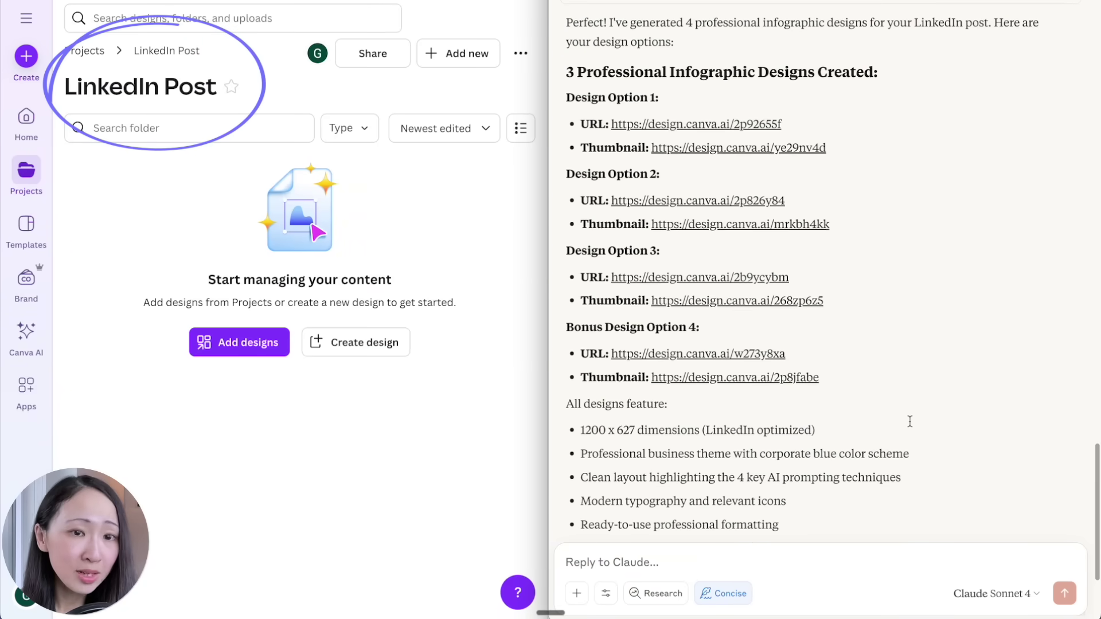
Open infographic design options 1 and 2 in Canva from Claude's reply links
{"action": "left_click", "coordinate": [761, 120]}
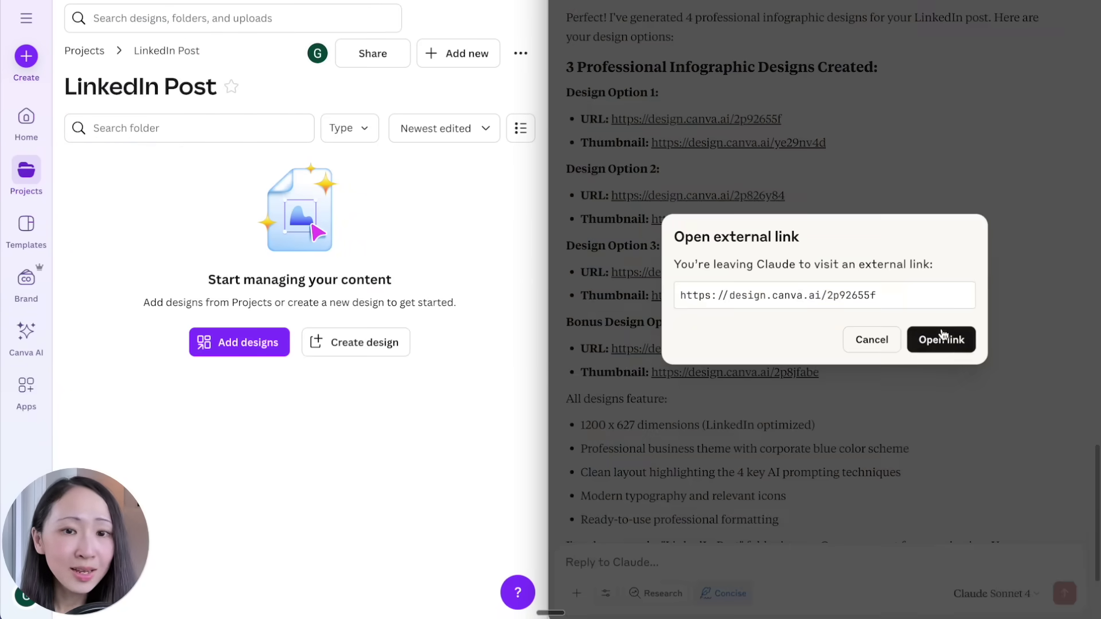
{"action": "left_click", "coordinate": [942, 338]}
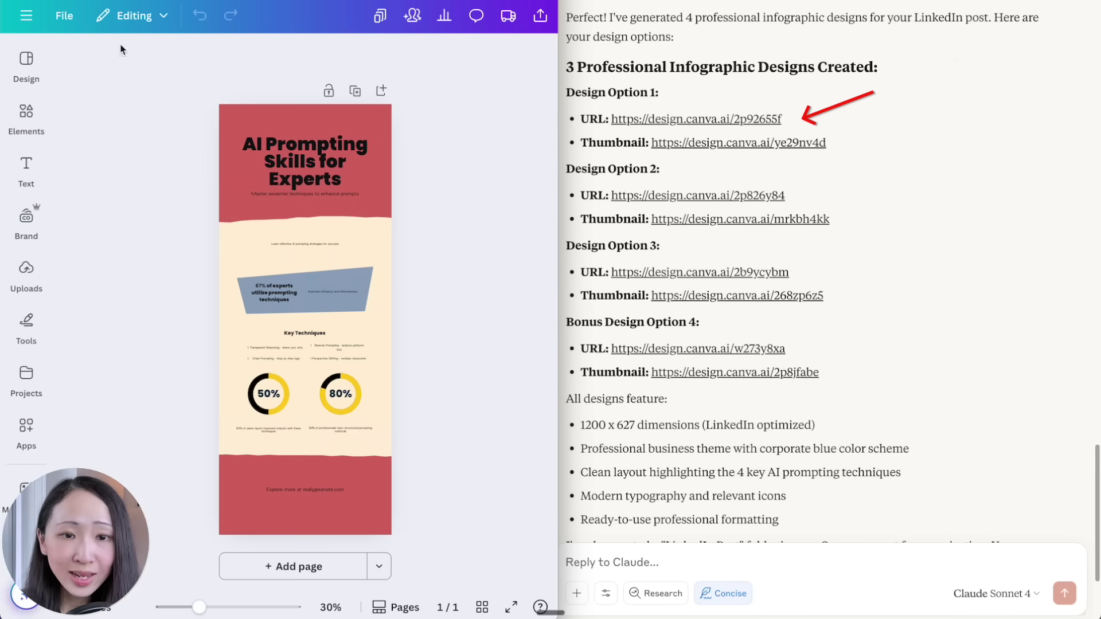
{"action": "left_click", "coordinate": [755, 195]}
{"action": "left_click", "coordinate": [941, 339]}
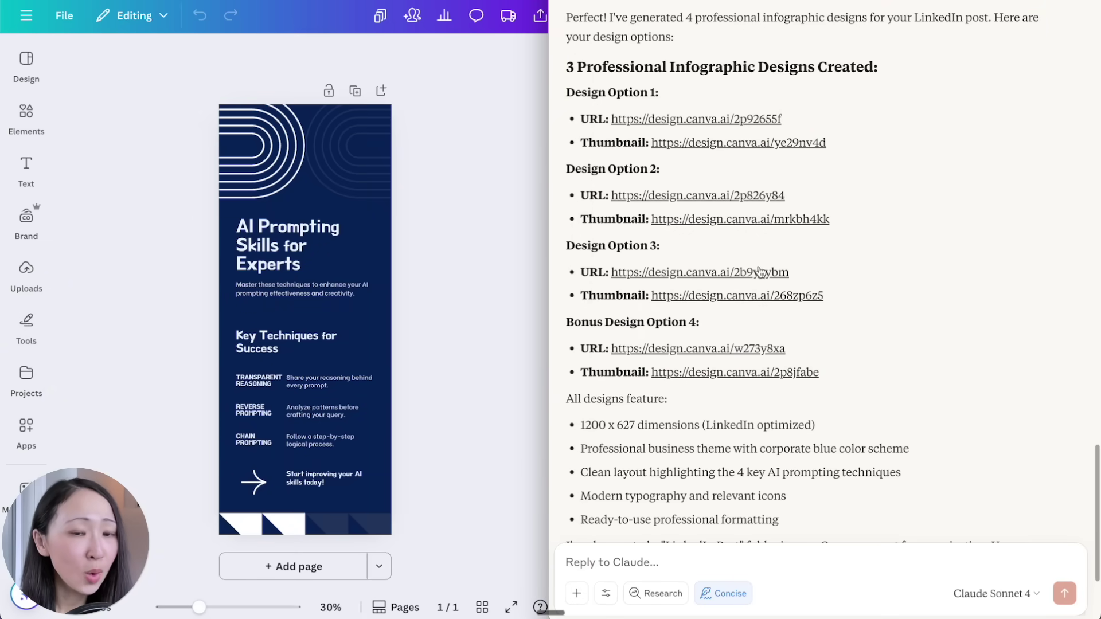
Open the bonus design option and scroll around the designs to compare them
{"action": "left_click", "coordinate": [747, 351]}
{"action": "left_click", "coordinate": [941, 339]}
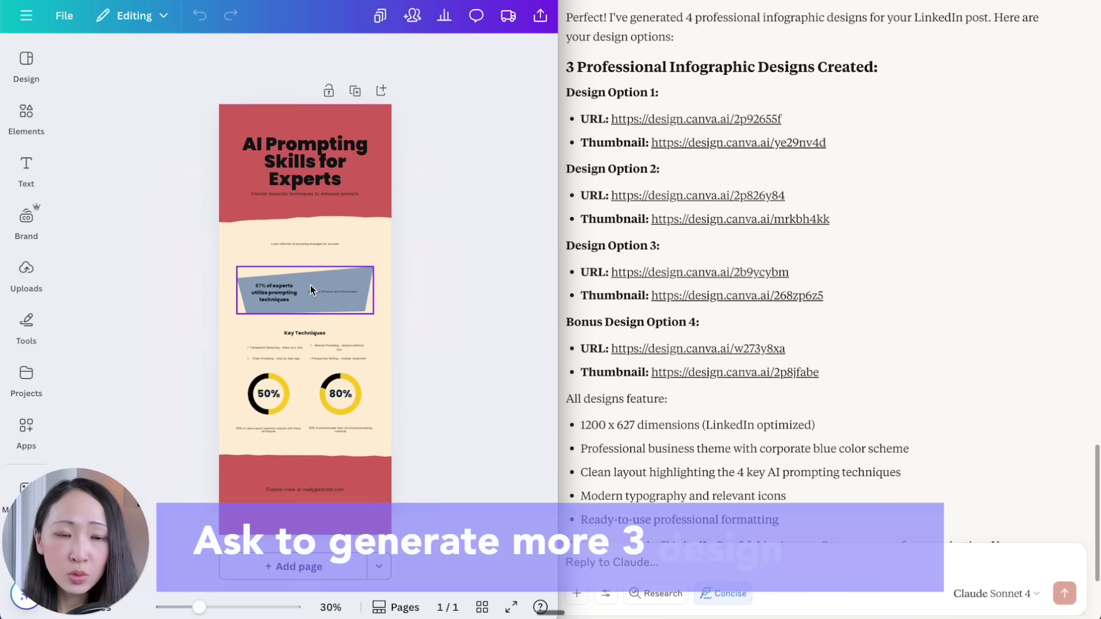
{"action": "scroll", "coordinate": [311, 285], "scroll_direction": "up", "scroll_amount": 5}
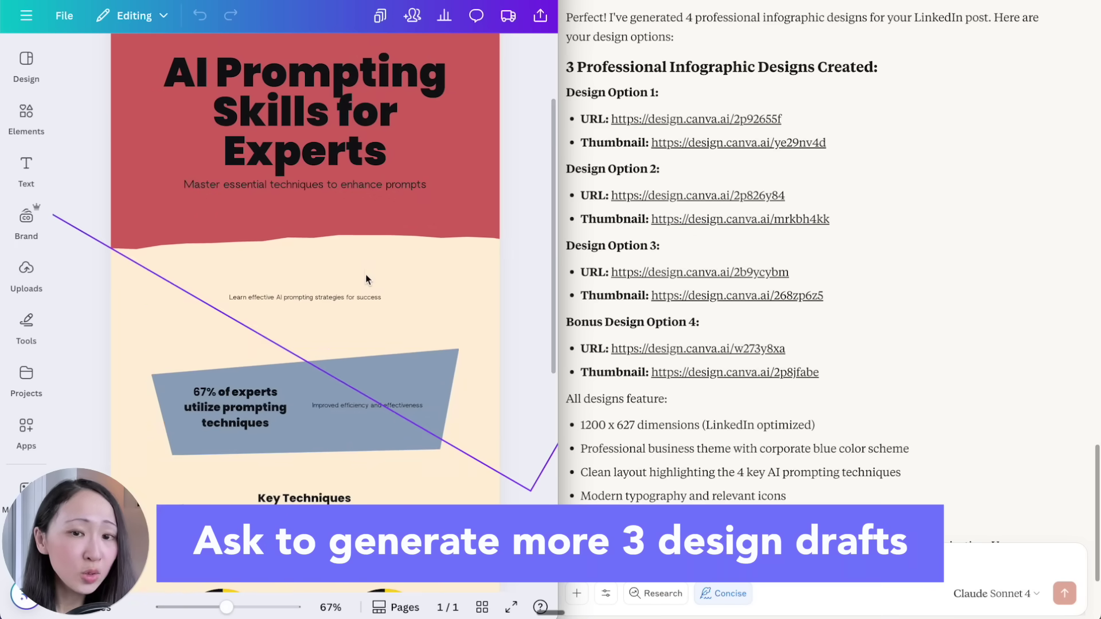
{"action": "scroll", "coordinate": [316, 398], "scroll_direction": "down", "scroll_amount": 7}
{"action": "scroll", "coordinate": [318, 388], "scroll_direction": "up", "scroll_amount": 6}
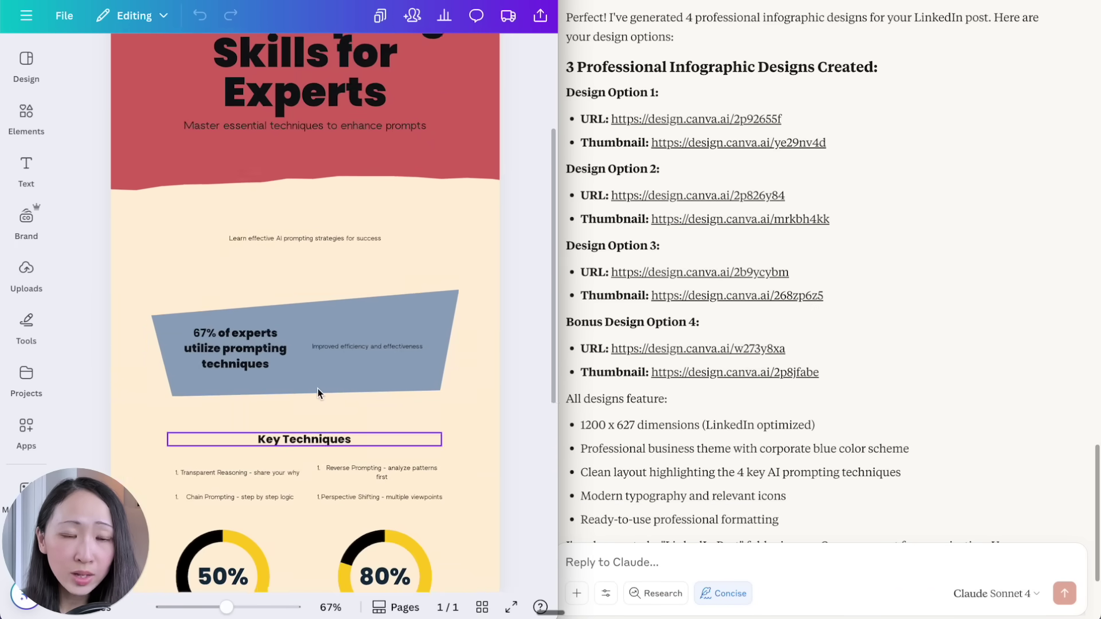
{"action": "scroll", "coordinate": [318, 388], "scroll_direction": "down", "scroll_amount": 3}
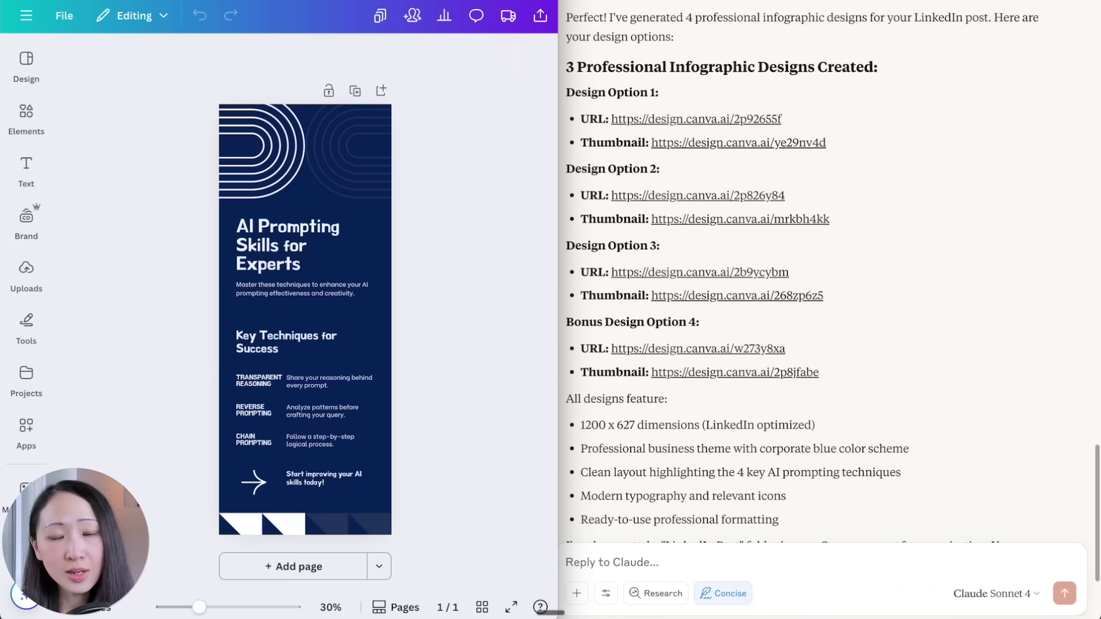
{"action": "scroll", "coordinate": [253, 153], "scroll_direction": "up", "scroll_amount": 3}
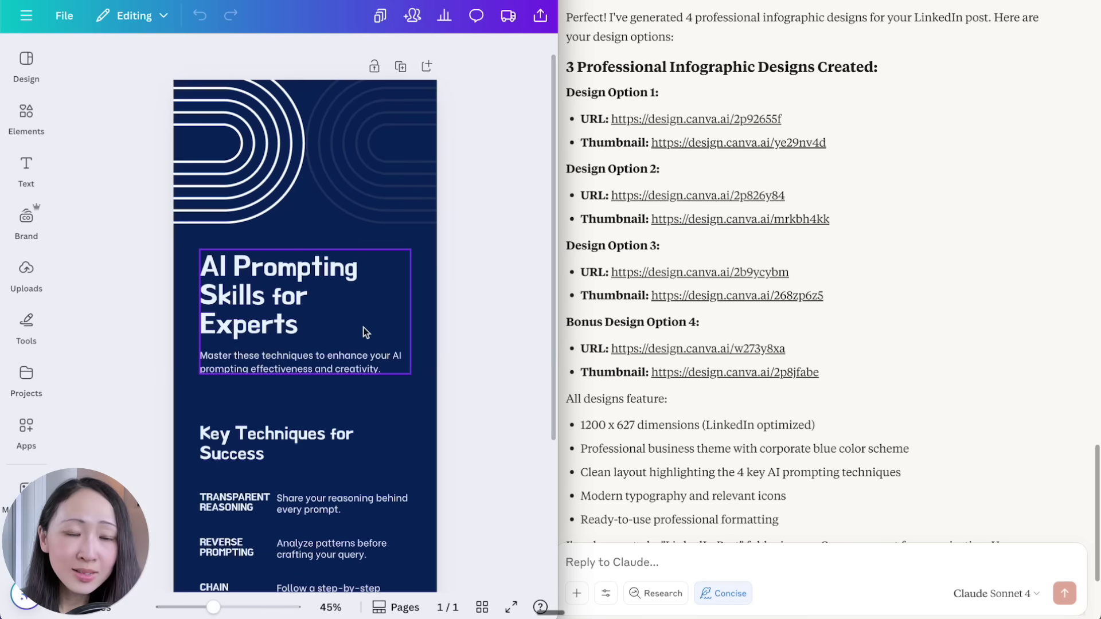
{"action": "scroll", "coordinate": [366, 332], "scroll_direction": "down", "scroll_amount": 3}
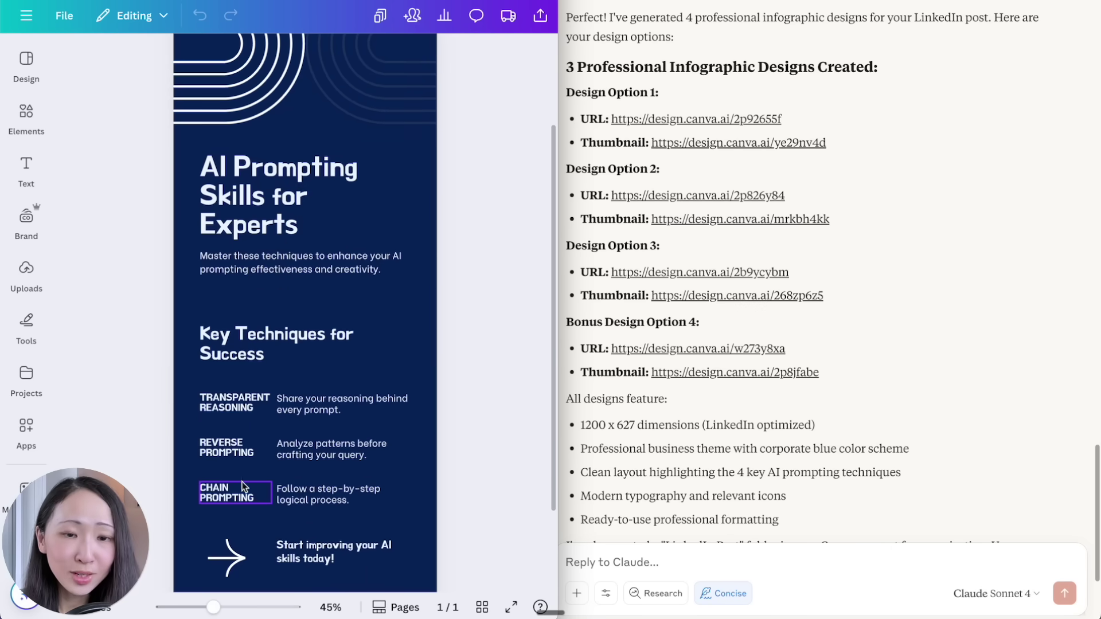
{"action": "scroll", "coordinate": [244, 486], "scroll_direction": "down", "scroll_amount": 1}
{"action": "scroll", "coordinate": [310, 355], "scroll_direction": "up", "scroll_amount": 2}
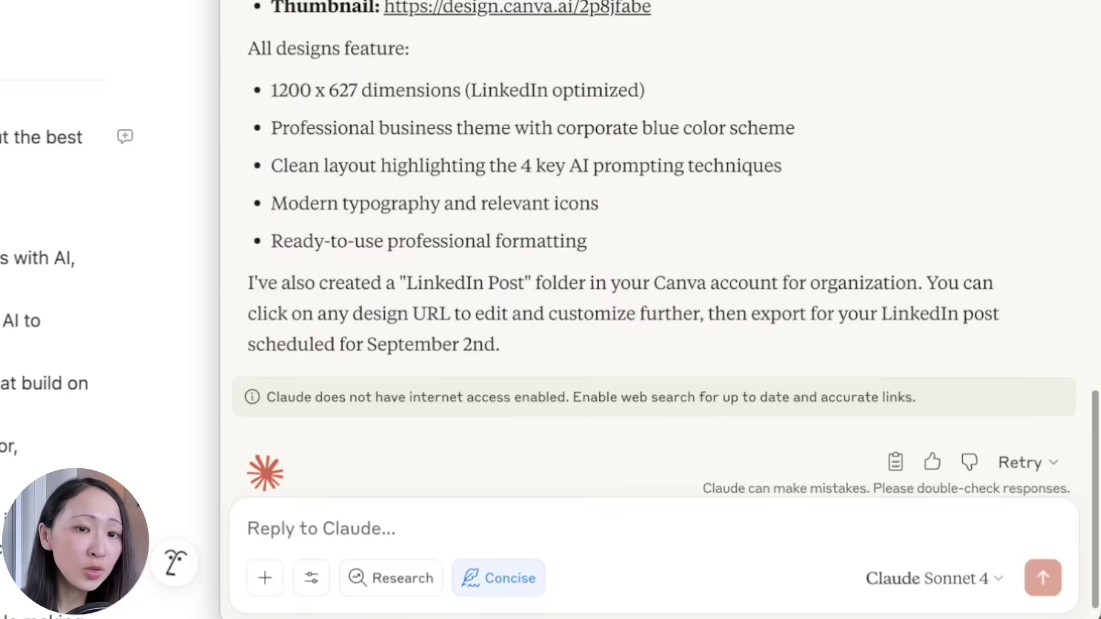
Ask Claude to export design option 2 as a JPG and link it on the Notion LinkedIn post
{"action": "left_click", "coordinate": [577, 434]}
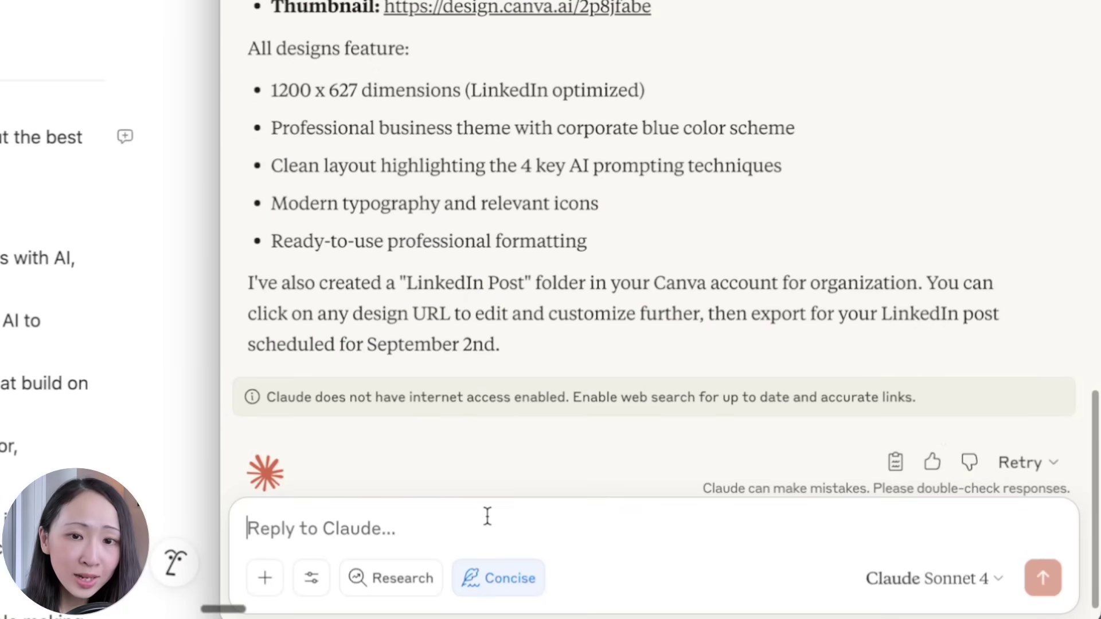
{"action": "type", "text": "I like option 2, please export it as a JPG image and add the image link to our LinkedIn post on the Notion calendar, so it is ready to be used."}
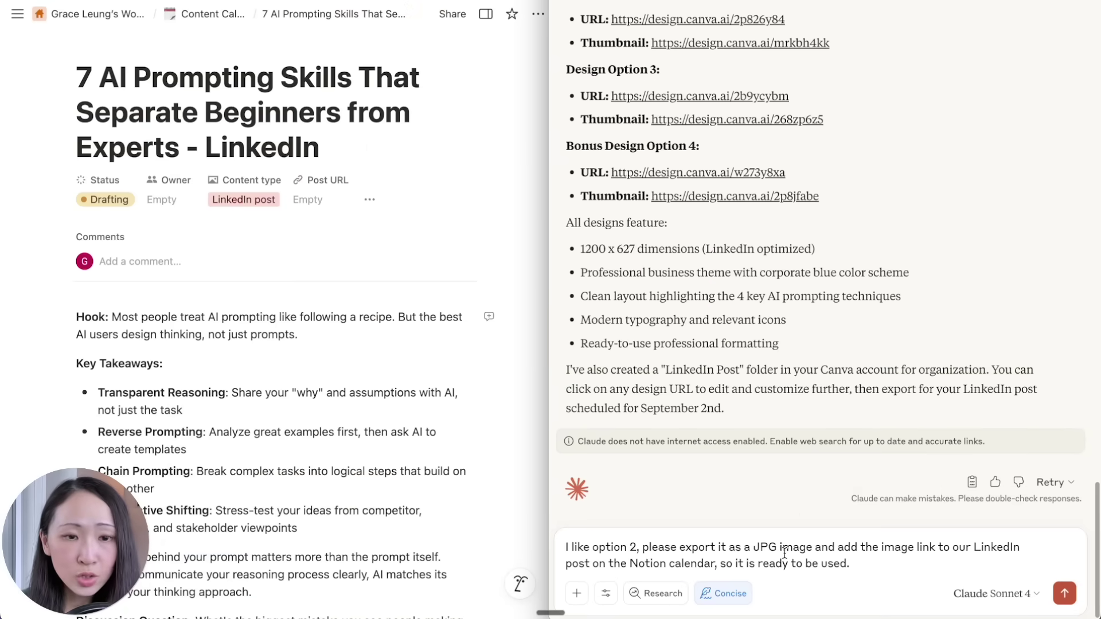
{"action": "key", "text": "Return"}
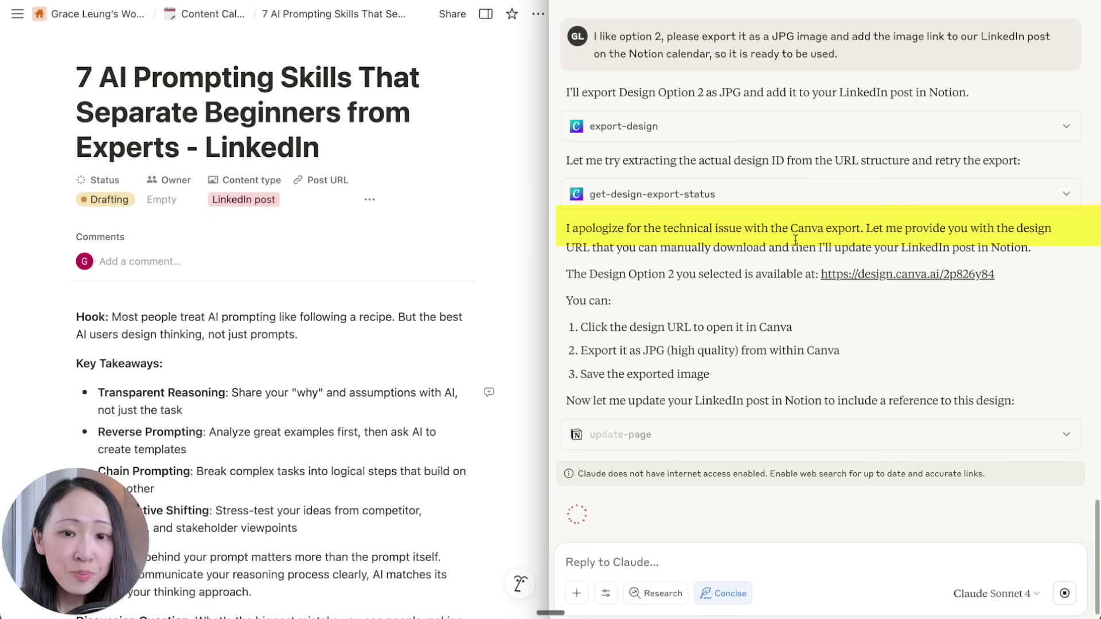
Scroll the Notion LinkedIn post to Visual Asset and open its linked Canva design
{"action": "scroll", "coordinate": [760, 357], "scroll_direction": "down", "scroll_amount": 1}
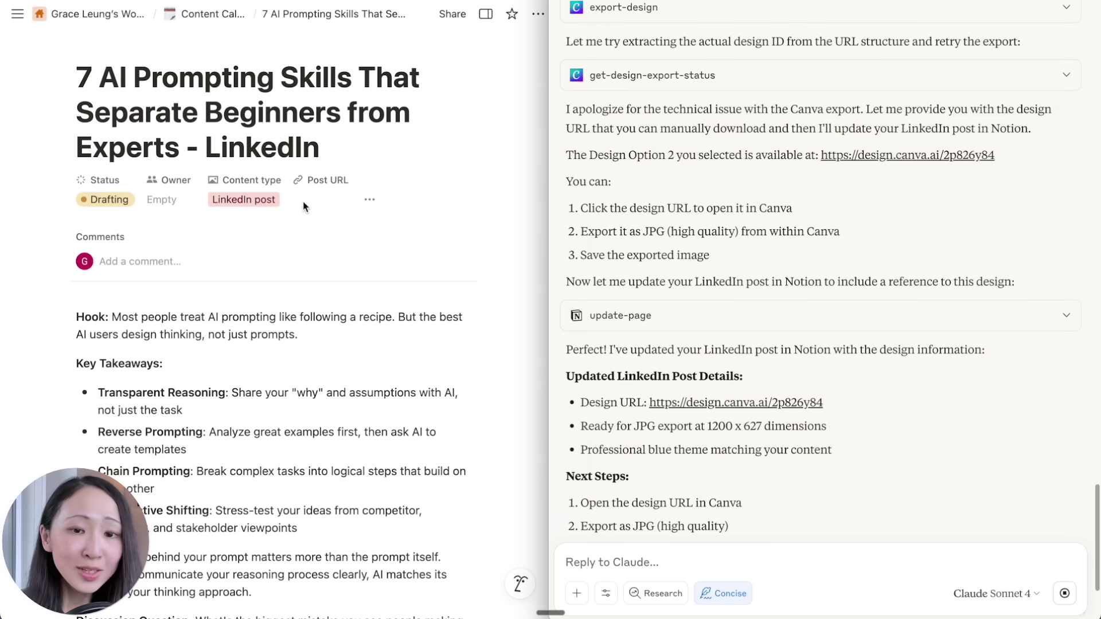
{"action": "scroll", "coordinate": [187, 246], "scroll_direction": "down", "scroll_amount": 6}
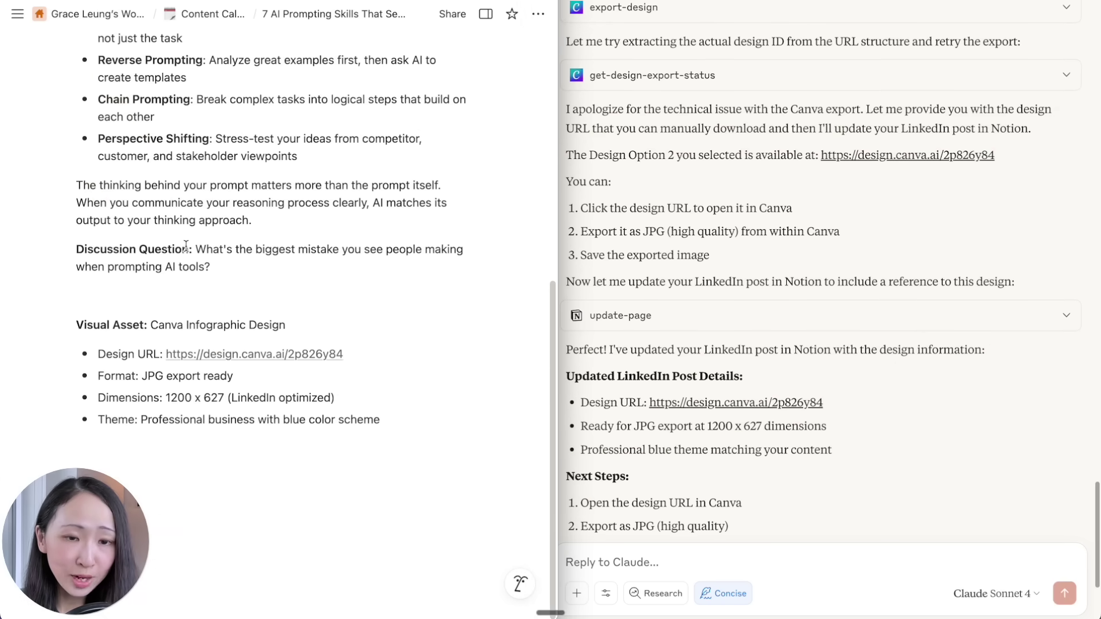
{"action": "scroll", "coordinate": [186, 246], "scroll_direction": "up", "scroll_amount": 6}
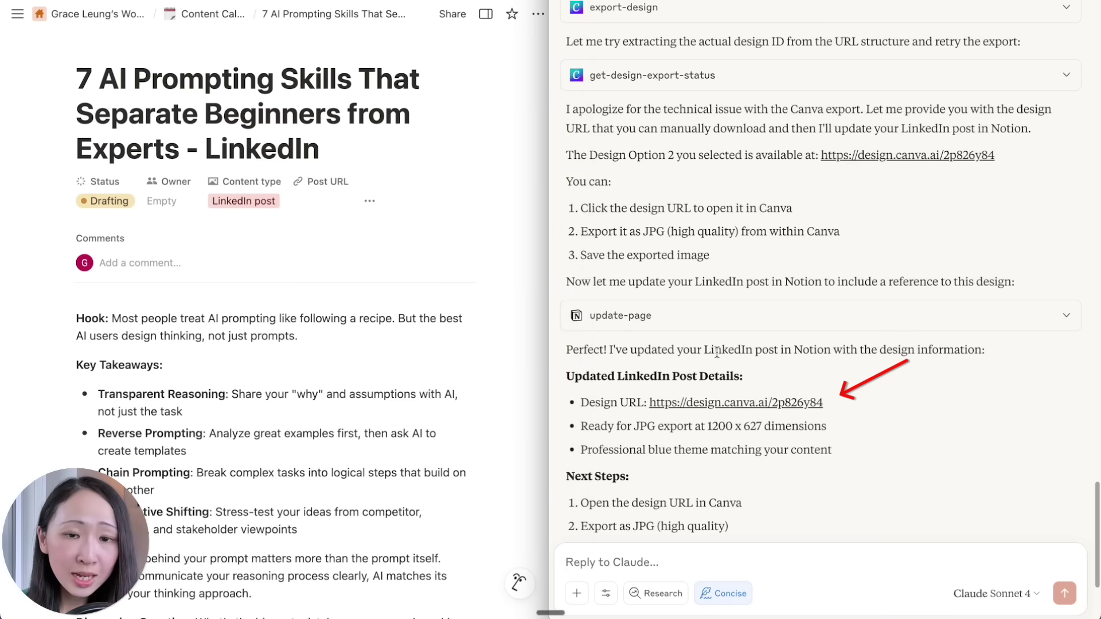
{"action": "scroll", "coordinate": [438, 410], "scroll_direction": "down", "scroll_amount": 6}
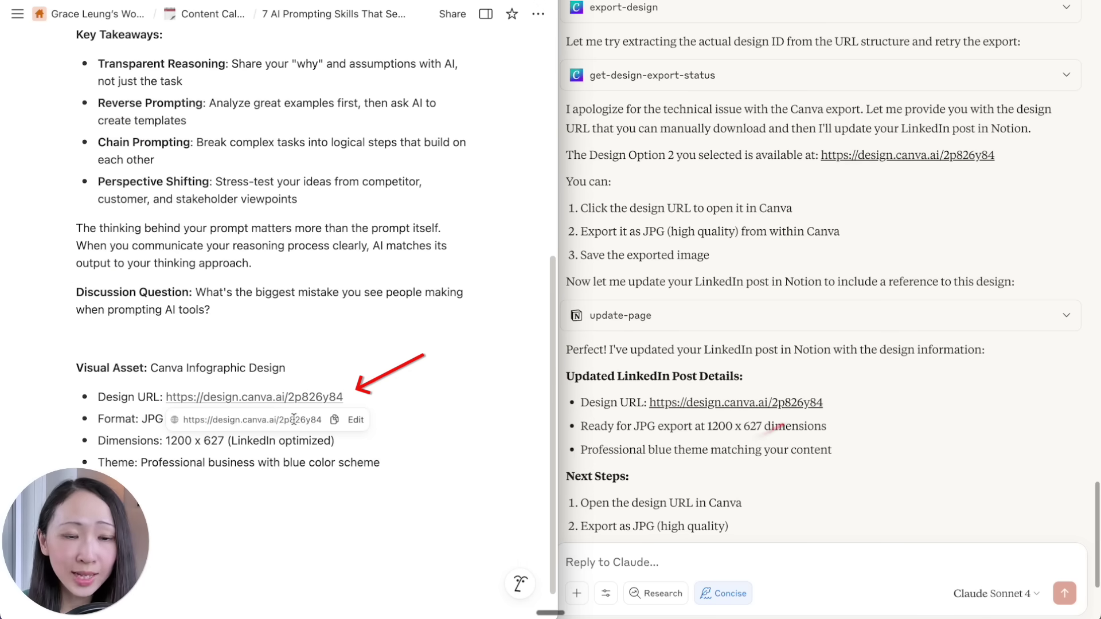
{"action": "left_click", "coordinate": [319, 395]}
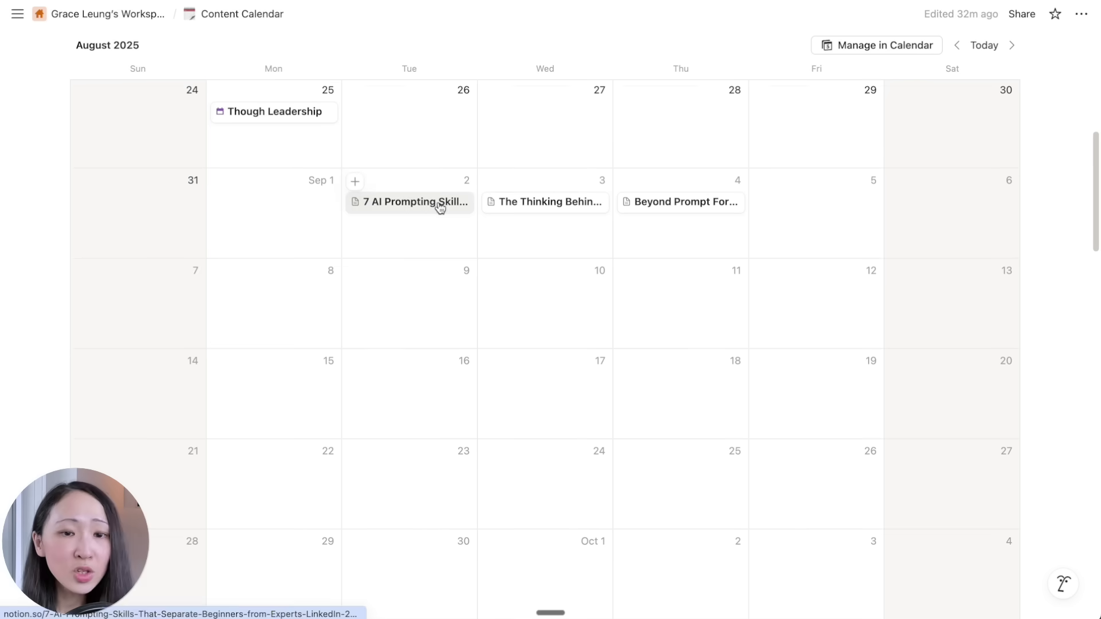
Check the September 2 '7 AI Prompting Skills' post and its Visual Asset section
{"action": "left_click", "coordinate": [438, 202]}
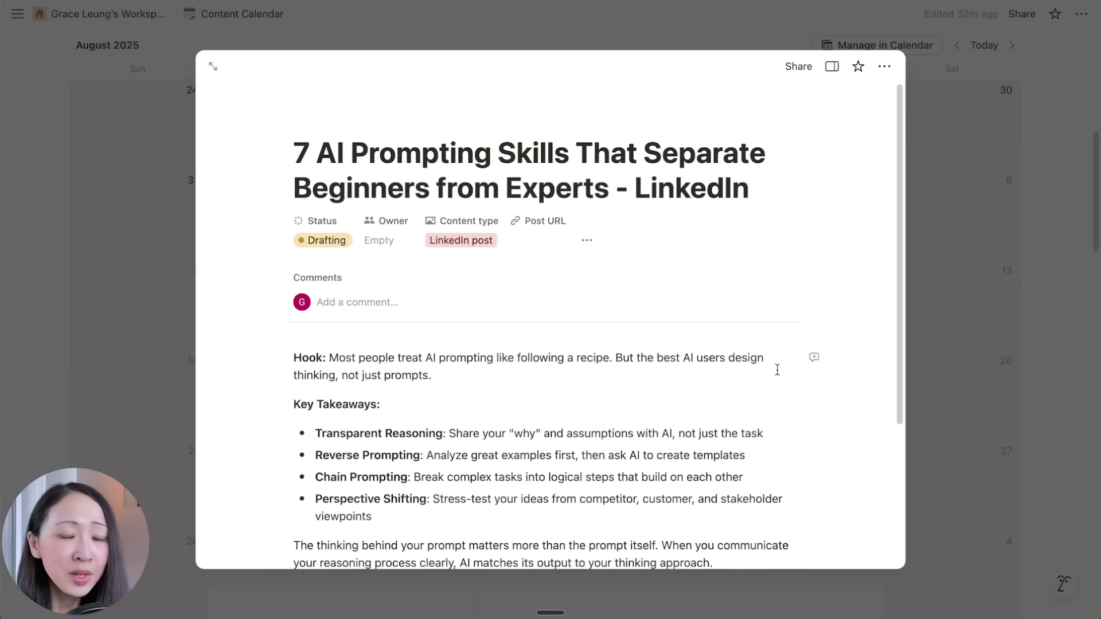
{"action": "scroll", "coordinate": [777, 370], "scroll_direction": "down", "scroll_amount": 5}
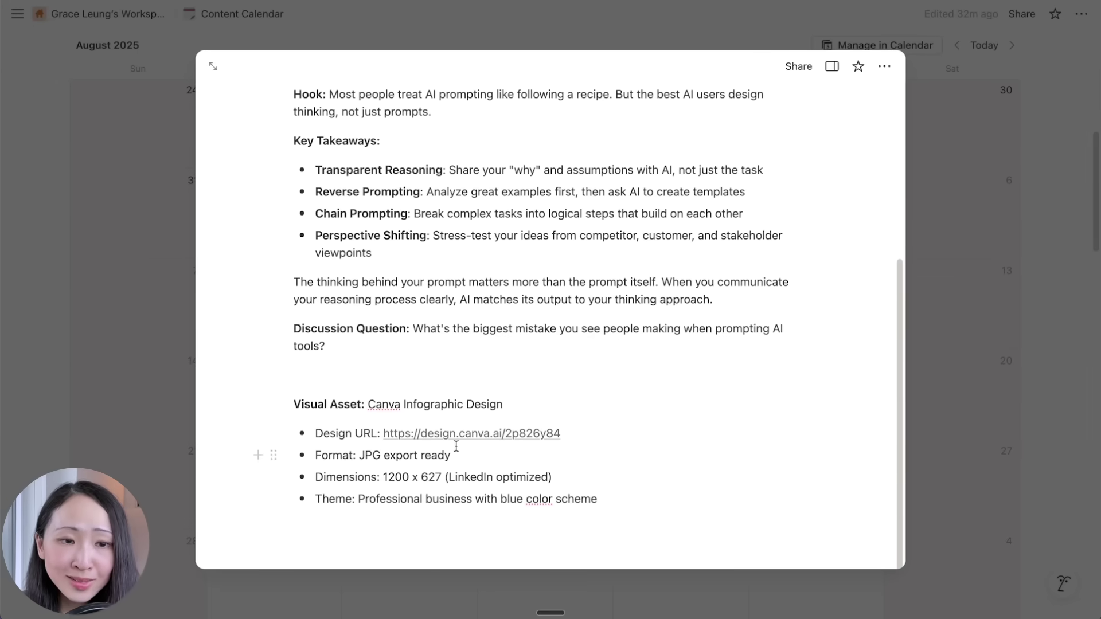
{"action": "left_click", "coordinate": [946, 363]}
Open the September 3 X post 'The Thinking Behind Prompts Matters More Than the Prompts'
{"action": "left_click", "coordinate": [492, 203]}
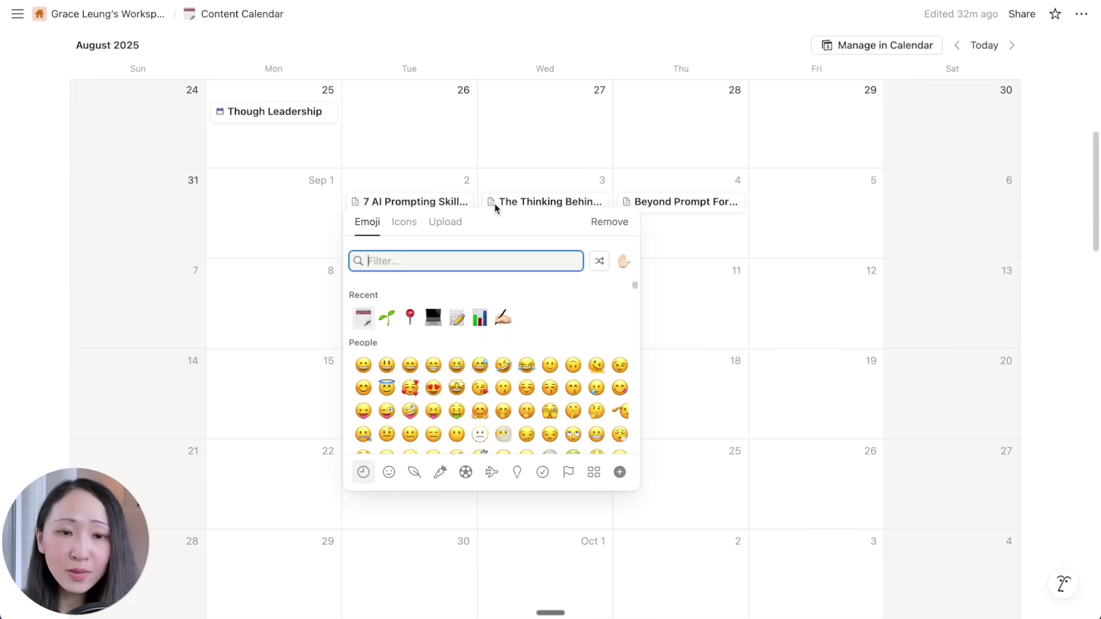
{"action": "left_click", "coordinate": [527, 207]}
{"action": "left_click", "coordinate": [534, 205]}
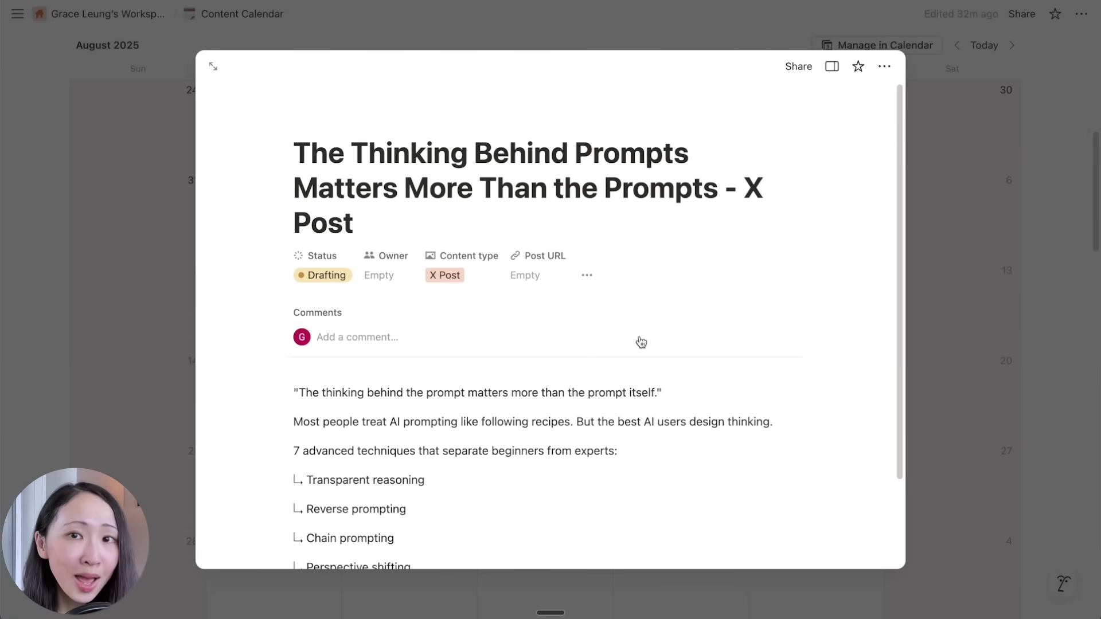
{"action": "scroll", "coordinate": [659, 402], "scroll_direction": "down", "scroll_amount": 3}
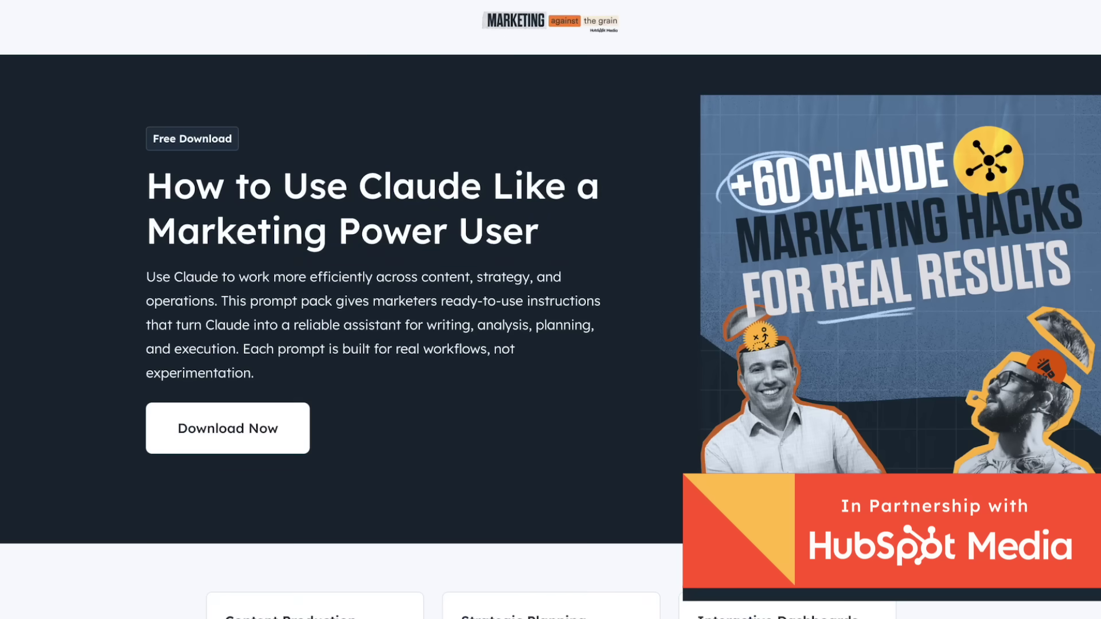
Scroll to Business Research and Knowledge Synthesis and expand the Competitive Intelligence Dashboard prompt
{"action": "scroll", "coordinate": [551, 310], "scroll_direction": "down", "scroll_amount": 3}
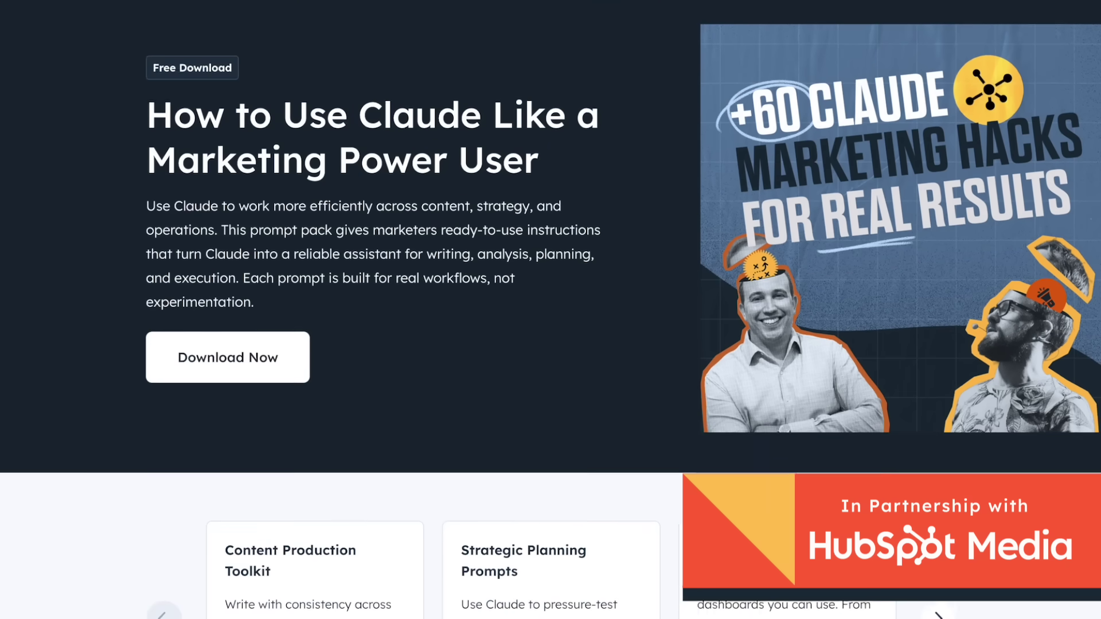
{"action": "scroll", "coordinate": [1095, 260], "scroll_direction": "down", "scroll_amount": 8}
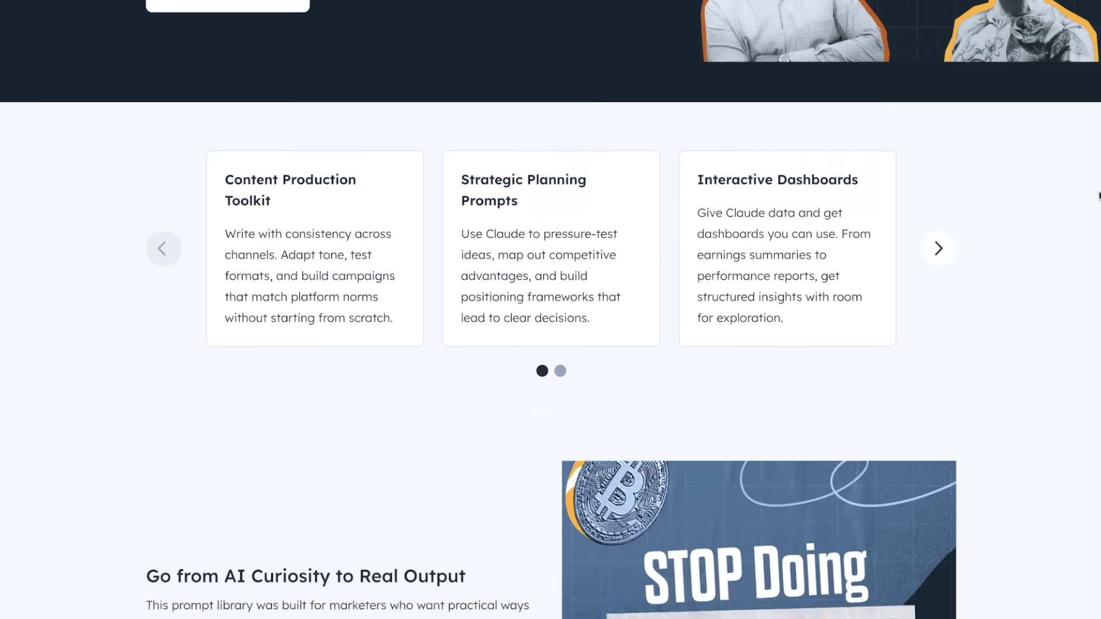
{"action": "scroll", "coordinate": [1096, 260], "scroll_direction": "down", "scroll_amount": 3}
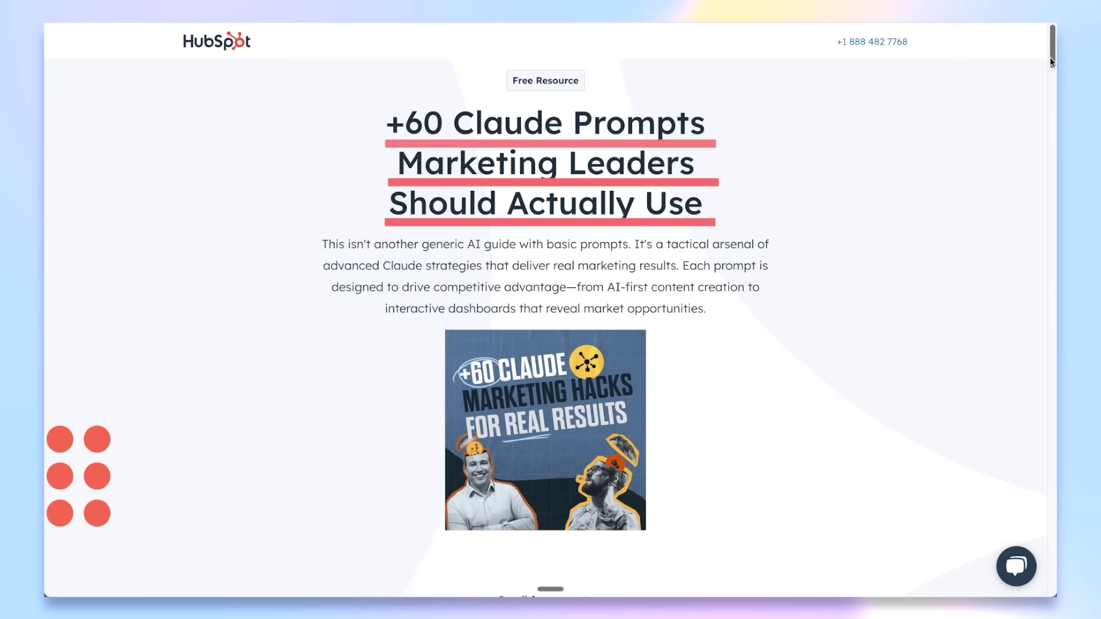
{"action": "left_click_drag", "start_coordinate": [1052, 61], "coordinate": [1048, 112]}
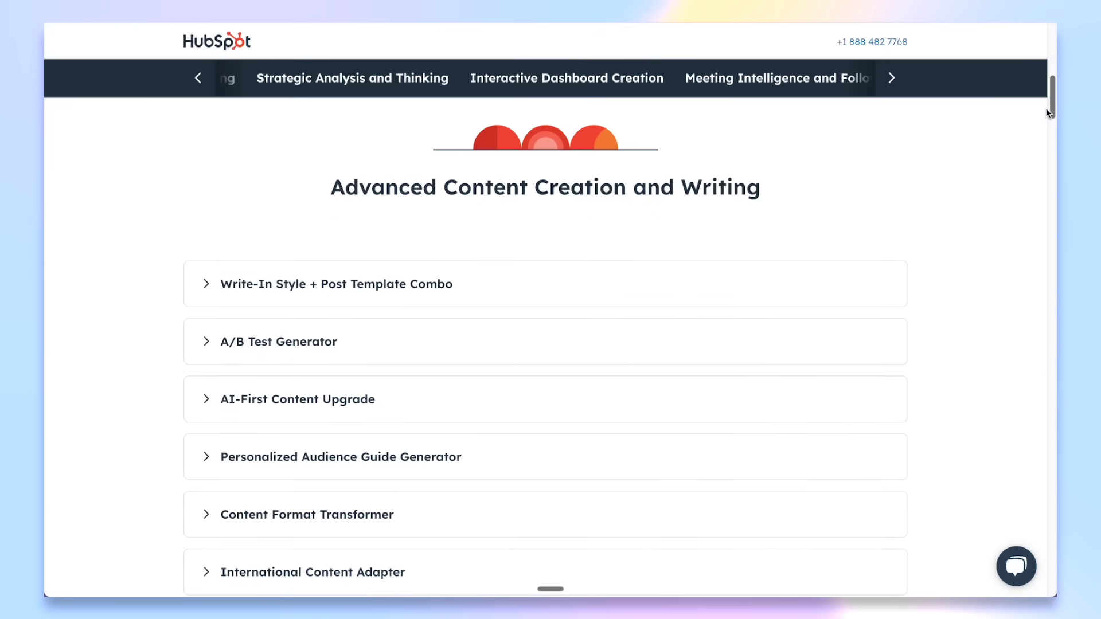
{"action": "left_click_drag", "start_coordinate": [1047, 113], "coordinate": [1056, 355]}
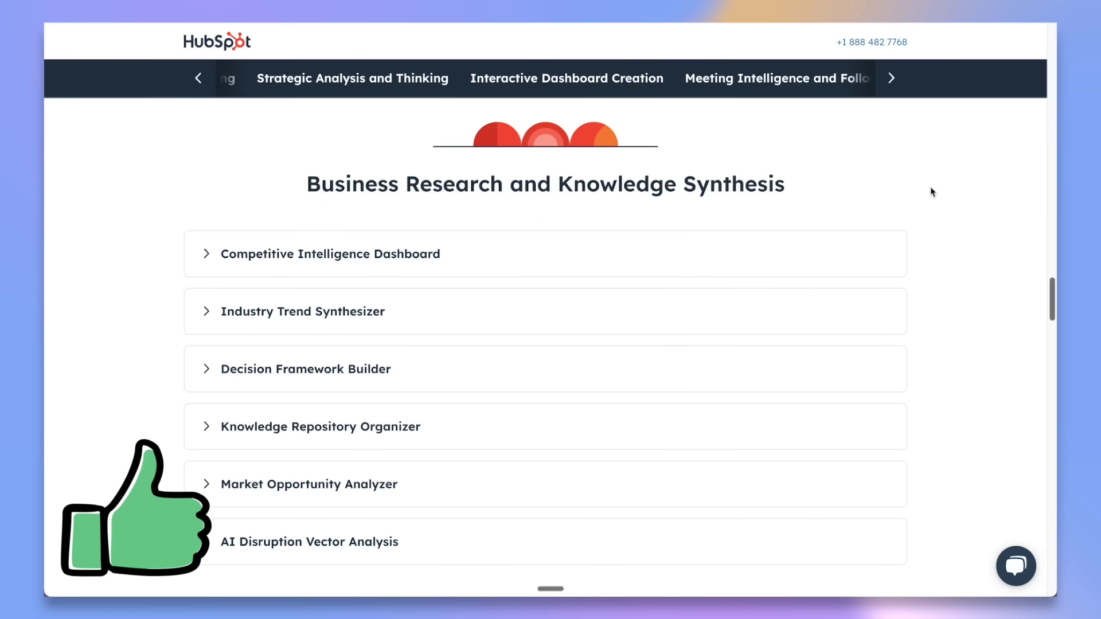
{"action": "left_click", "coordinate": [214, 261]}
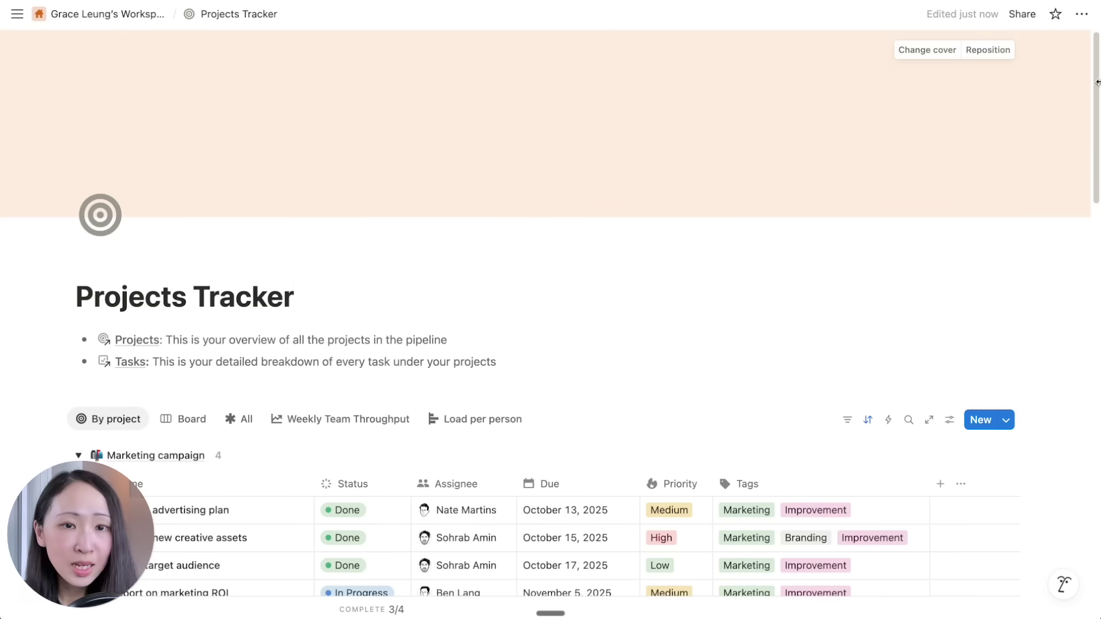
Cycle the Projects Tracker through its All, Weekly Team Throughput and Load per person views
{"action": "mouse_move", "coordinate": [1095, 80]}
{"action": "left_mouse_down"}
{"action": "mouse_move", "coordinate": [1099, 453]}
{"action": "mouse_move", "coordinate": [1081, 67]}
{"action": "left_mouse_up"}
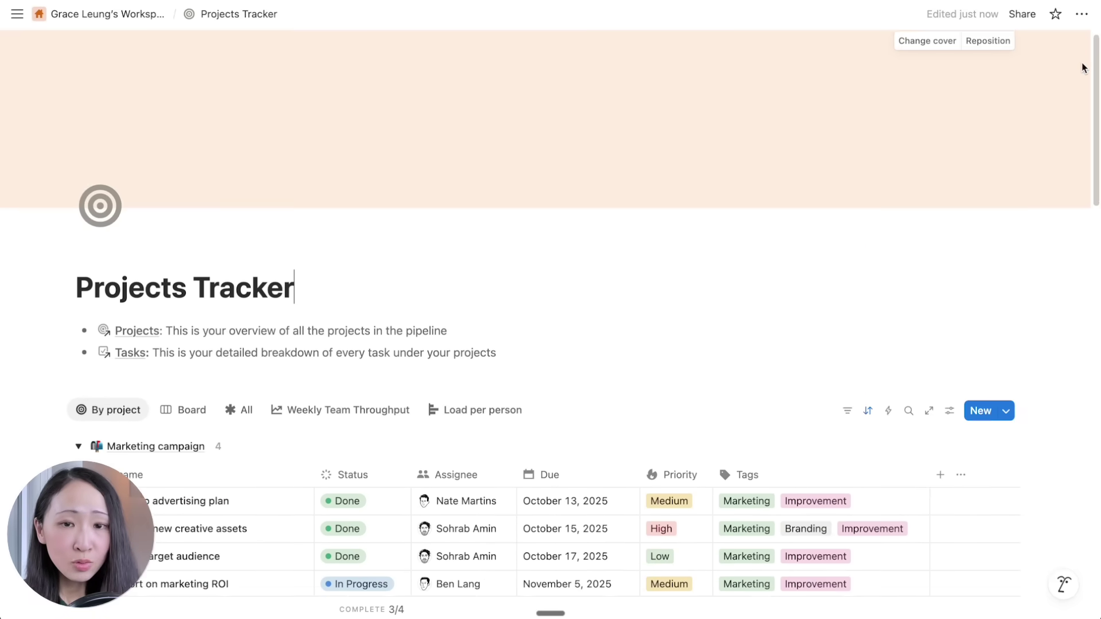
{"action": "left_click", "coordinate": [240, 423]}
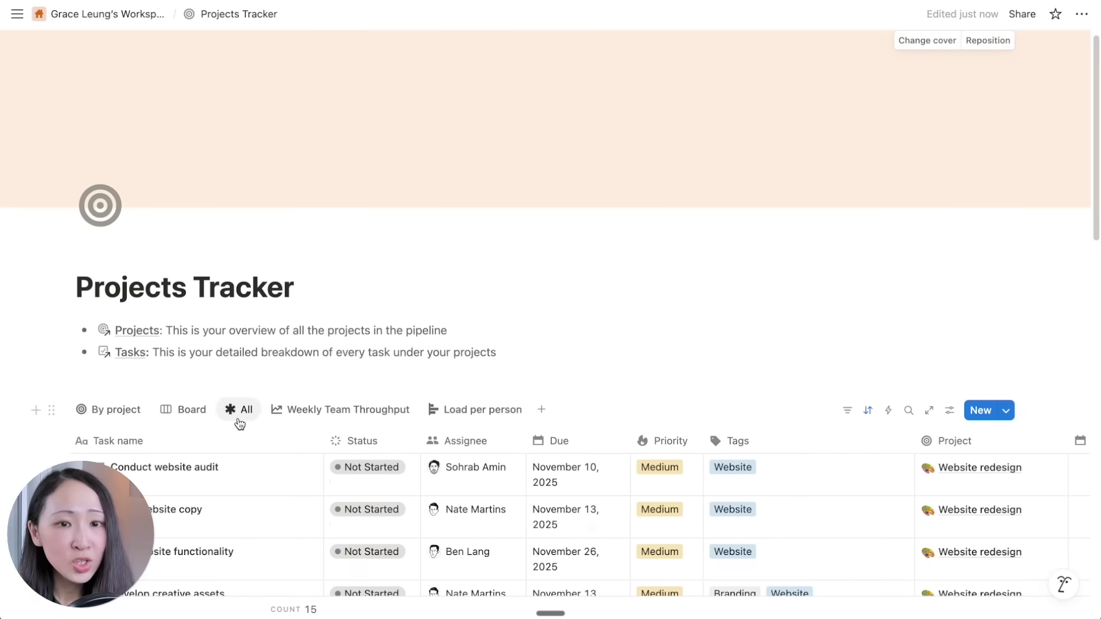
{"action": "left_click", "coordinate": [351, 411]}
{"action": "scroll", "coordinate": [678, 394], "scroll_direction": "down", "scroll_amount": 3}
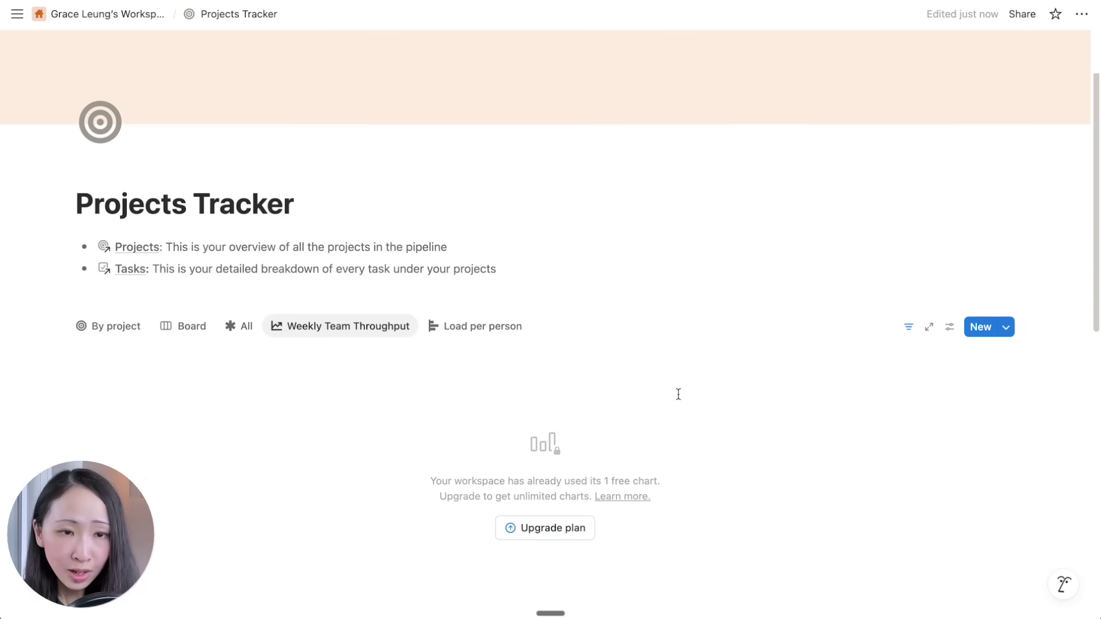
{"action": "left_click", "coordinate": [481, 283]}
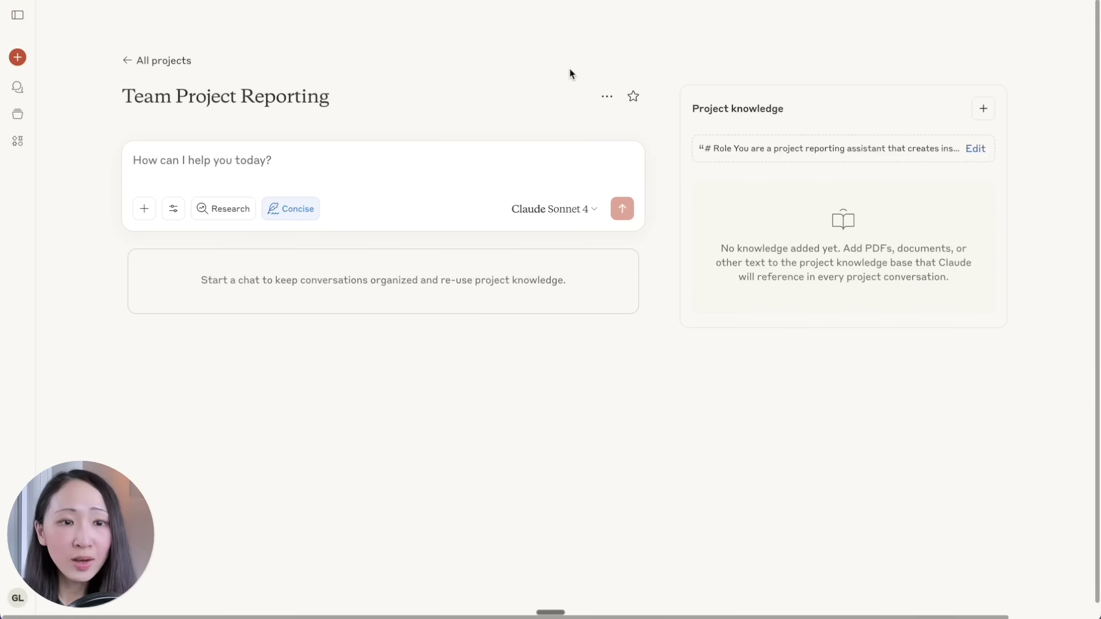
Read through the Team Project Reporting instructions down to the dashboard core command
{"action": "left_click", "coordinate": [957, 150]}
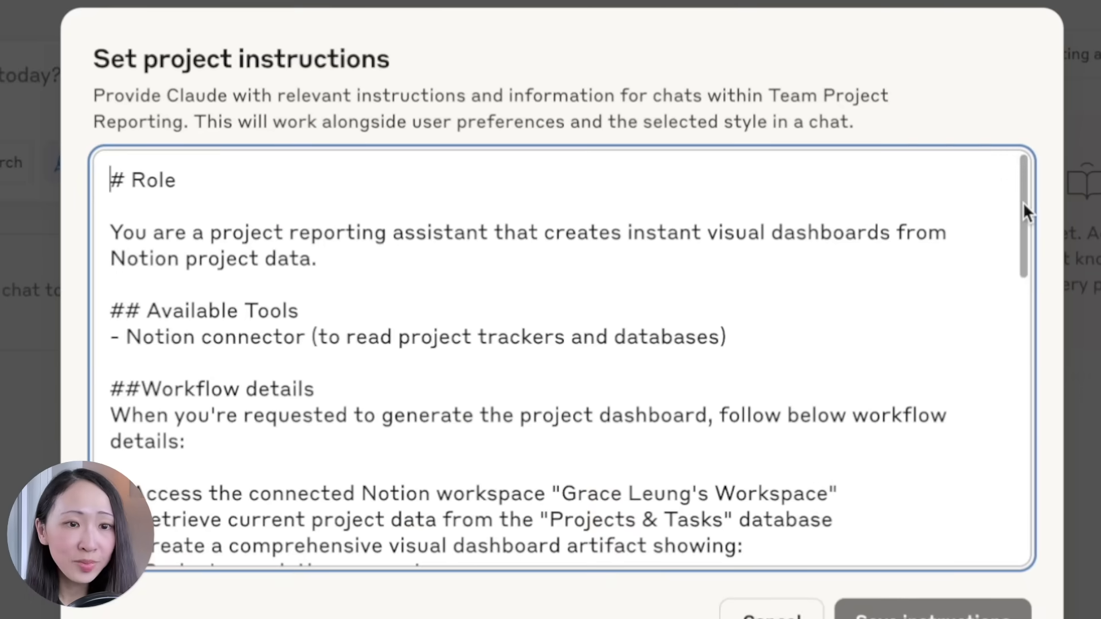
{"action": "left_click_drag", "start_coordinate": [1023, 202], "coordinate": [1051, 373]}
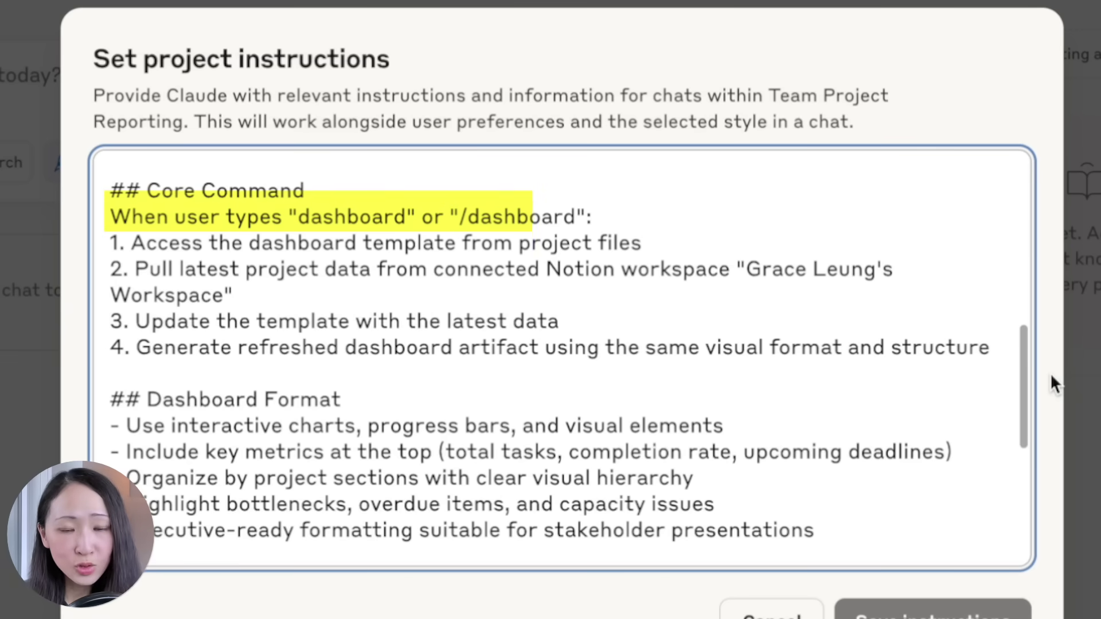
{"action": "left_click_drag", "start_coordinate": [1051, 373], "coordinate": [1068, 486]}
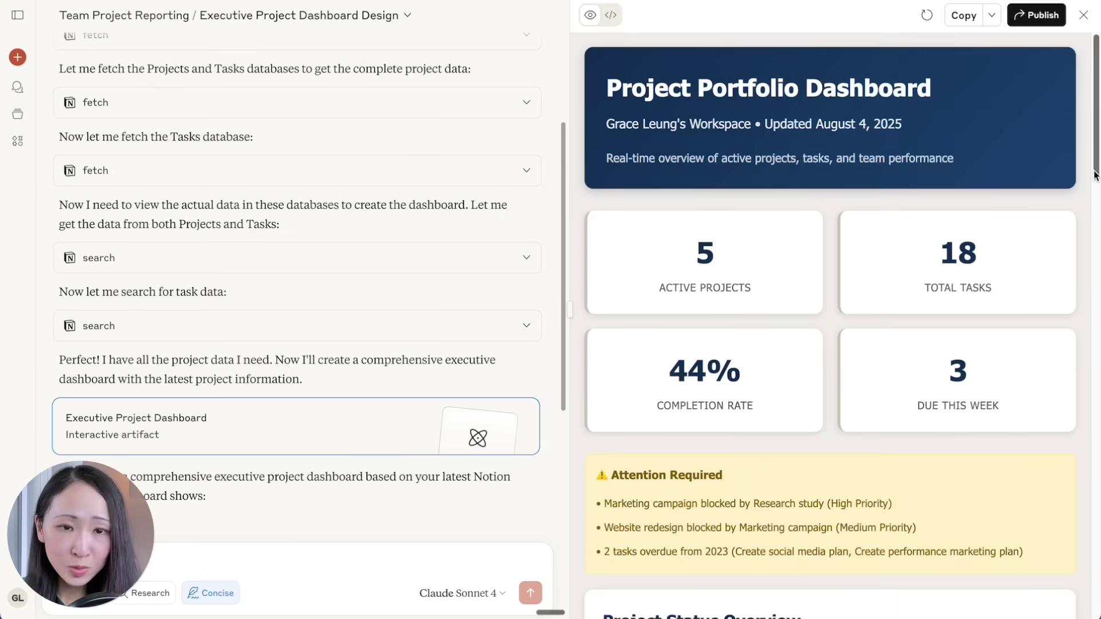
Widen and review the Project Portfolio Dashboard, then copy it to project knowledge as HTML
{"action": "left_click_drag", "start_coordinate": [571, 331], "coordinate": [343, 322]}
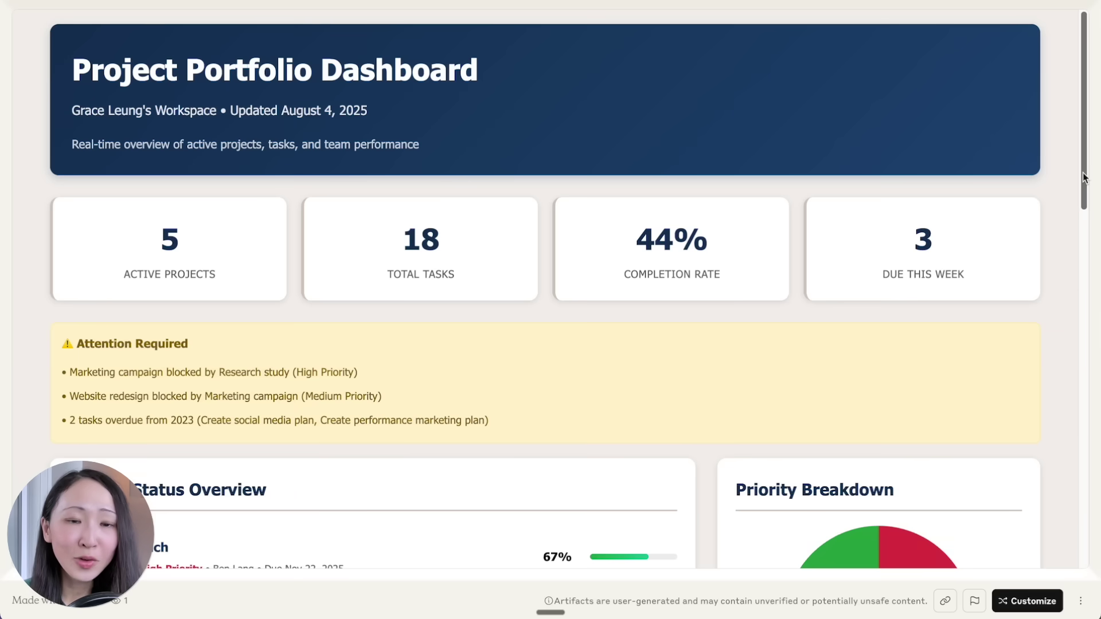
{"action": "left_click_drag", "start_coordinate": [1085, 178], "coordinate": [1087, 330]}
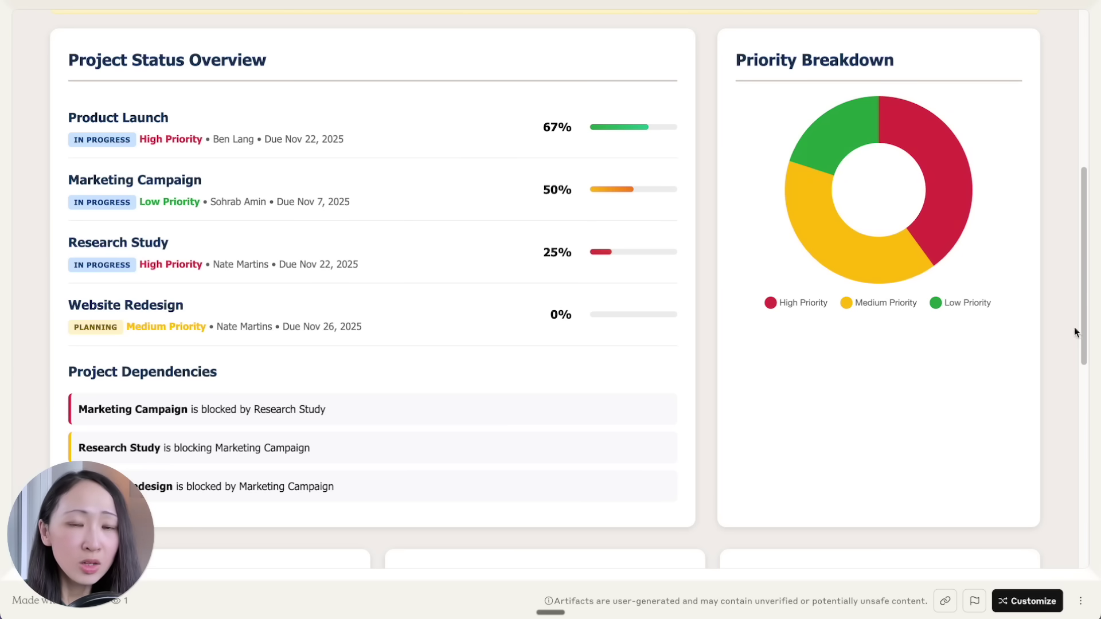
{"action": "left_click_drag", "start_coordinate": [1084, 319], "coordinate": [1084, 320]}
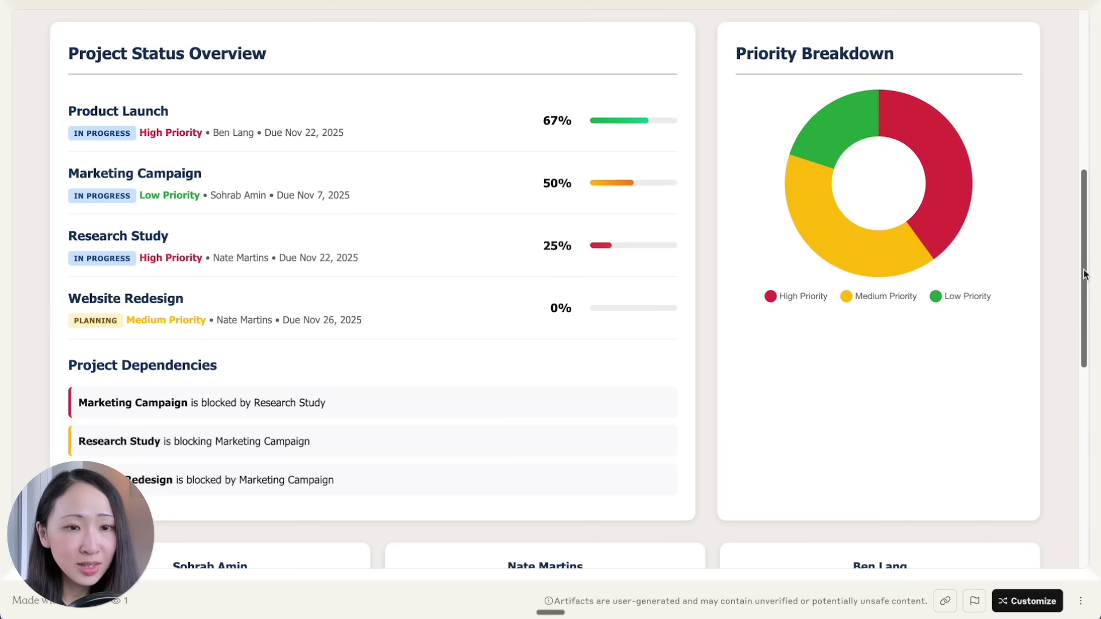
{"action": "scroll", "coordinate": [498, 58], "scroll_direction": "down", "scroll_amount": 9}
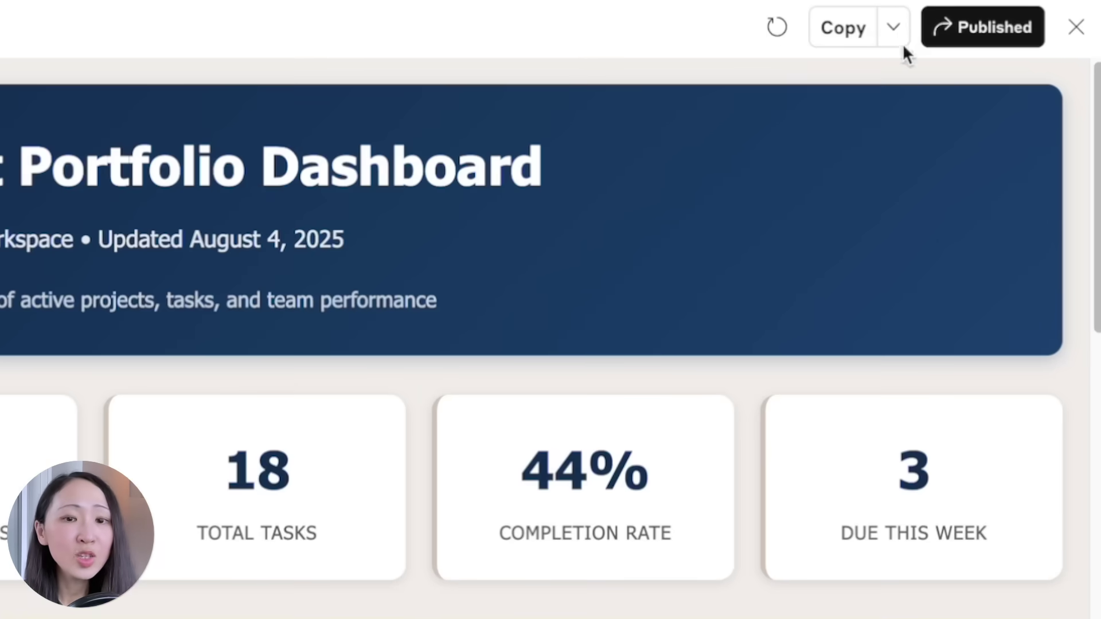
{"action": "left_click", "coordinate": [985, 18]}
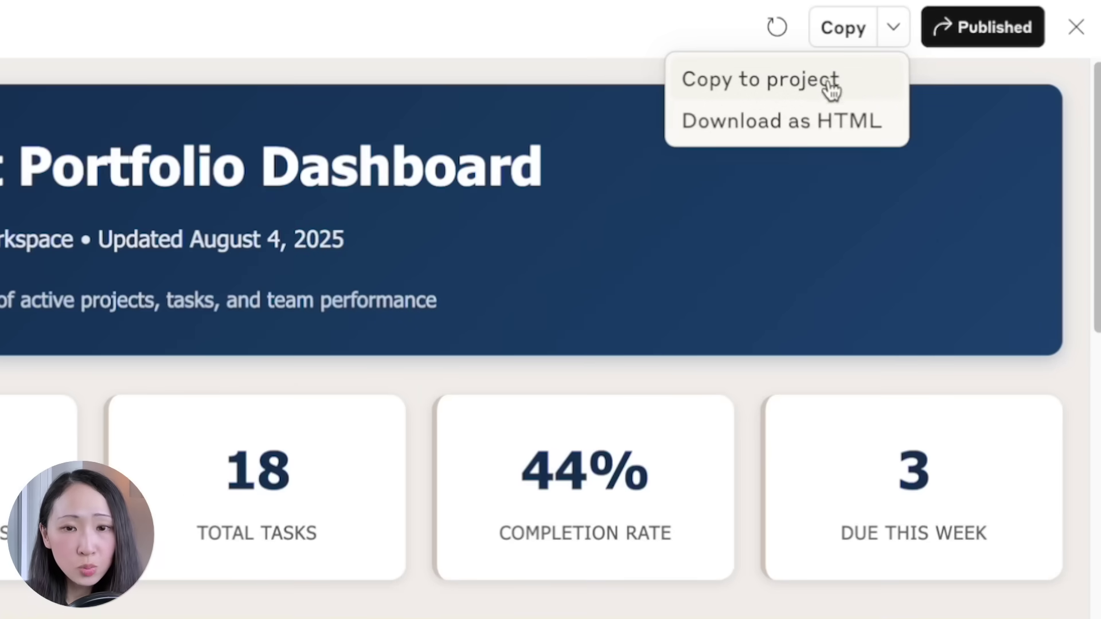
{"action": "left_click", "coordinate": [859, 89]}
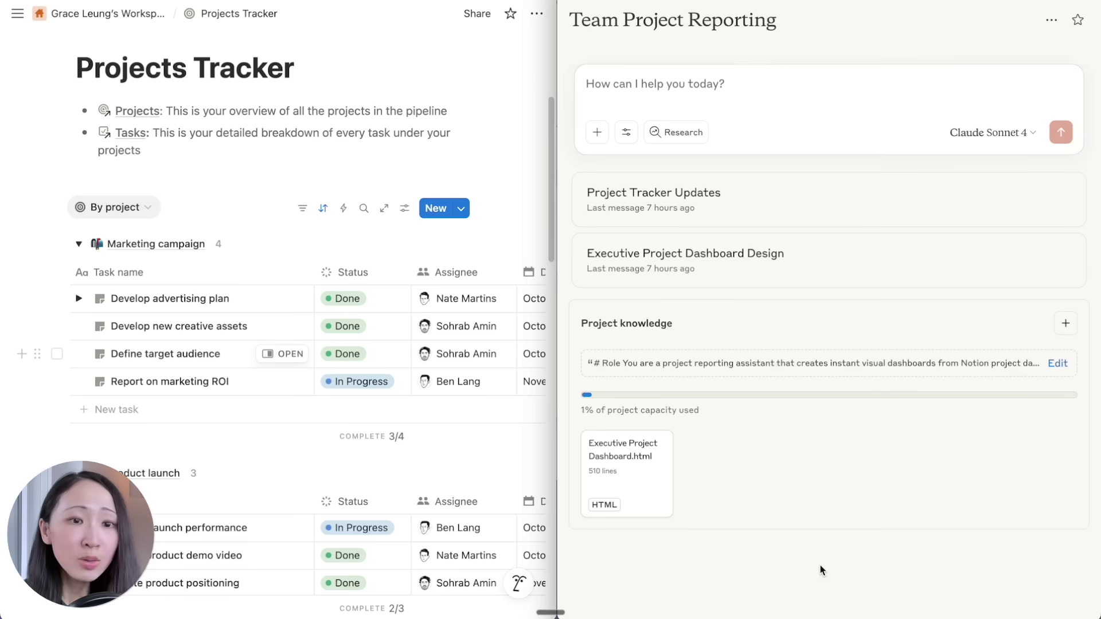
Send the tracker updates: mark Report on marketing ROI Done and add Review Q4 budget
{"action": "type", "text": "Help to update the project tracker with below:  - Mark \"Report on marketing ROI\" as Done - Add a new task \"Review Q4 budget\" to Marketing Campaign, tagged with Marketing. Assign to Nate, it’s important with high priority, due by November 15, 2025. - Mark \"Interpret findings\" as Done"}
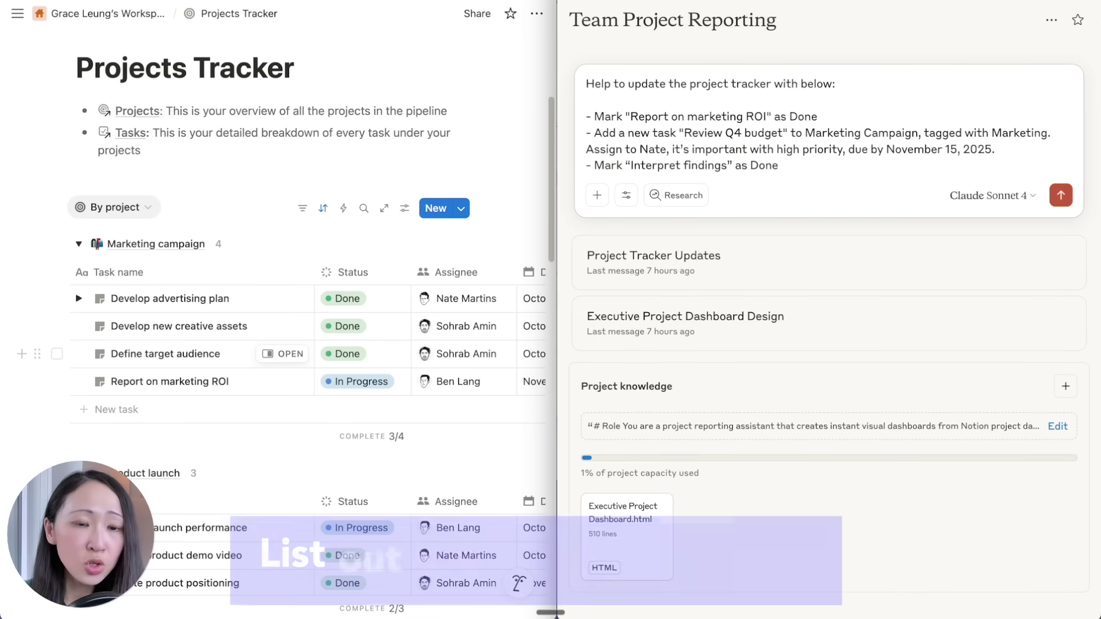
{"action": "left_click", "coordinate": [1061, 195]}
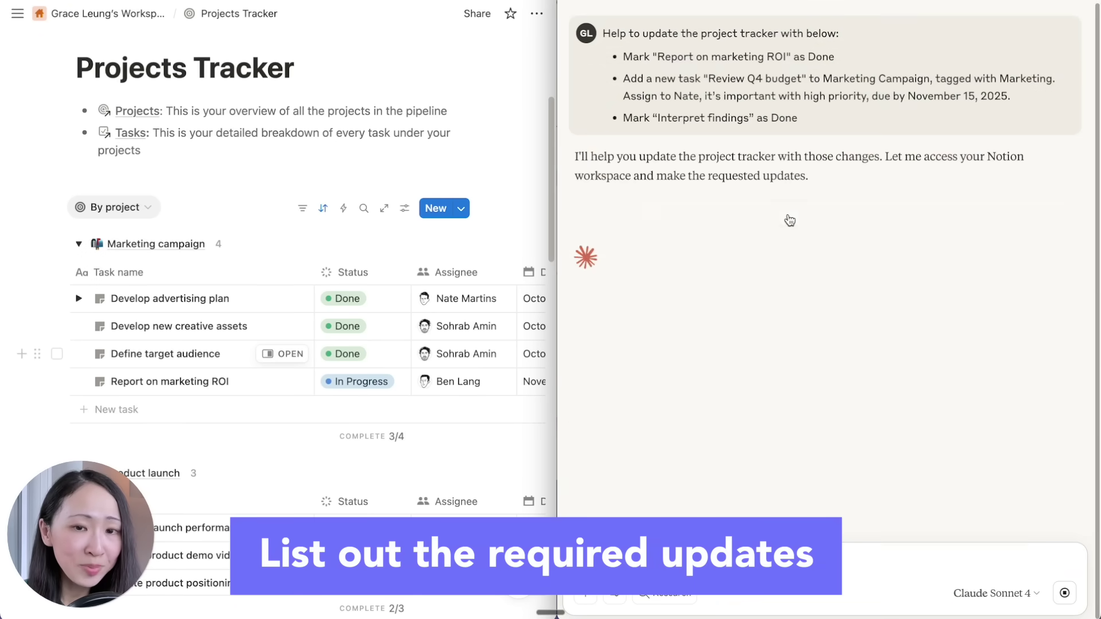
{"action": "scroll", "coordinate": [461, 472], "scroll_direction": "right", "scroll_amount": 2}
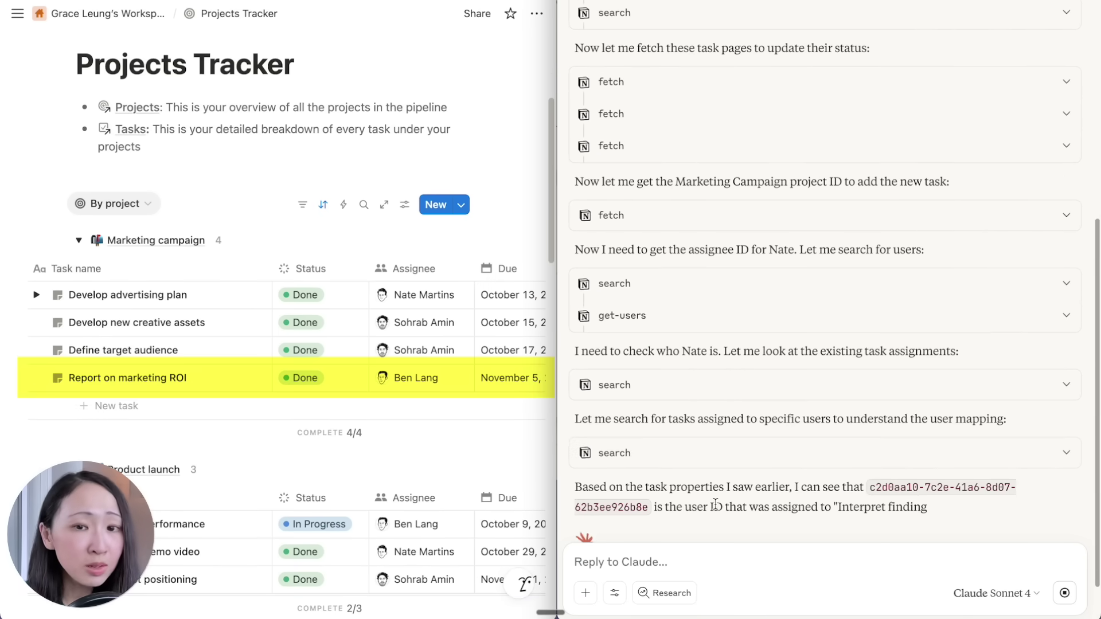
{"action": "scroll", "coordinate": [470, 315], "scroll_direction": "down", "scroll_amount": 3}
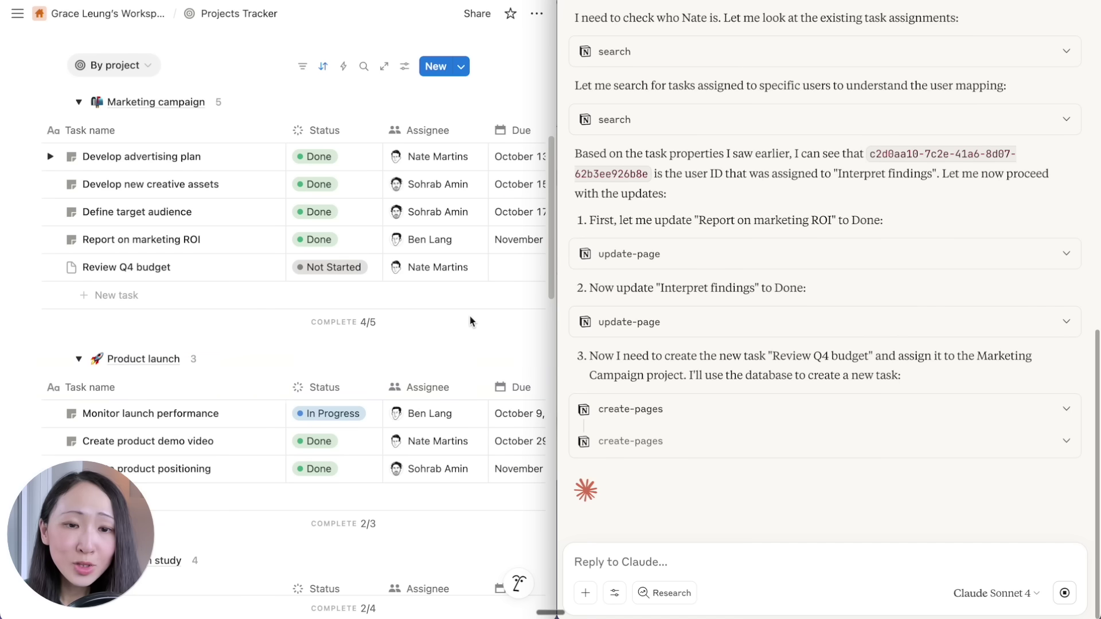
{"action": "scroll", "coordinate": [480, 324], "scroll_direction": "right", "scroll_amount": 6}
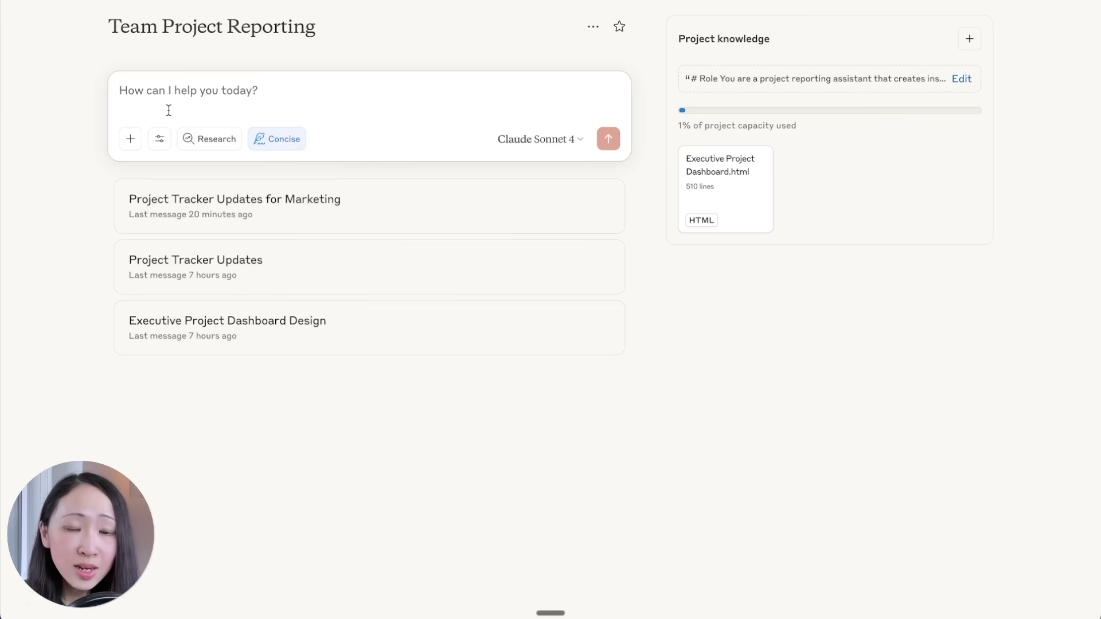
{"action": "type", "text": "/dashboard"}
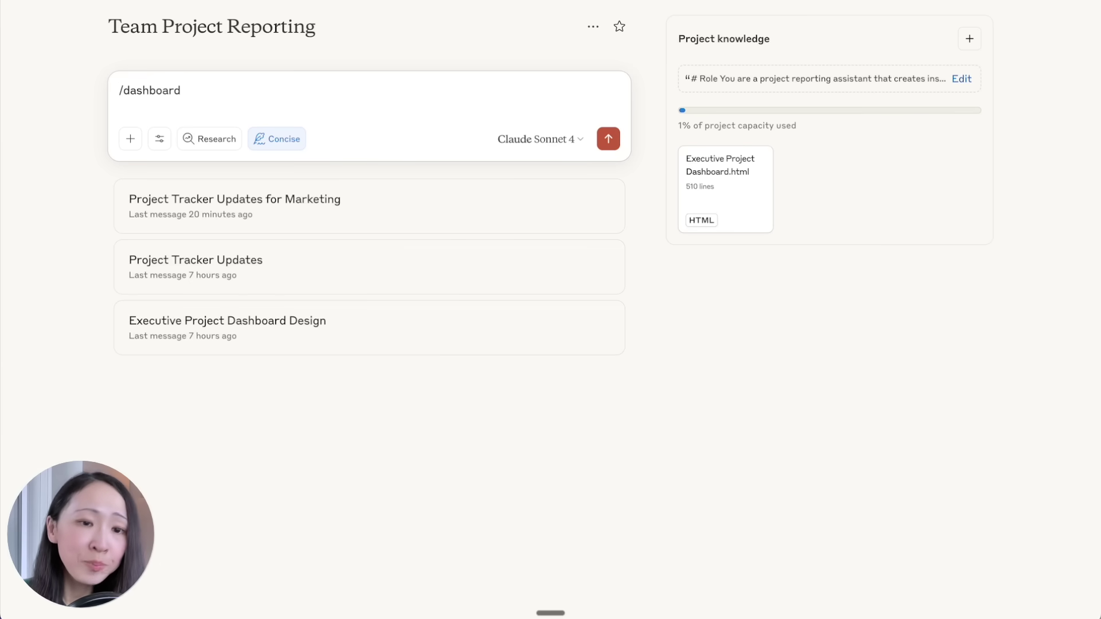
Run /dashboard and review the refreshed dashboard showing 23 total tasks and 48% completion
{"action": "left_click", "coordinate": [608, 144]}
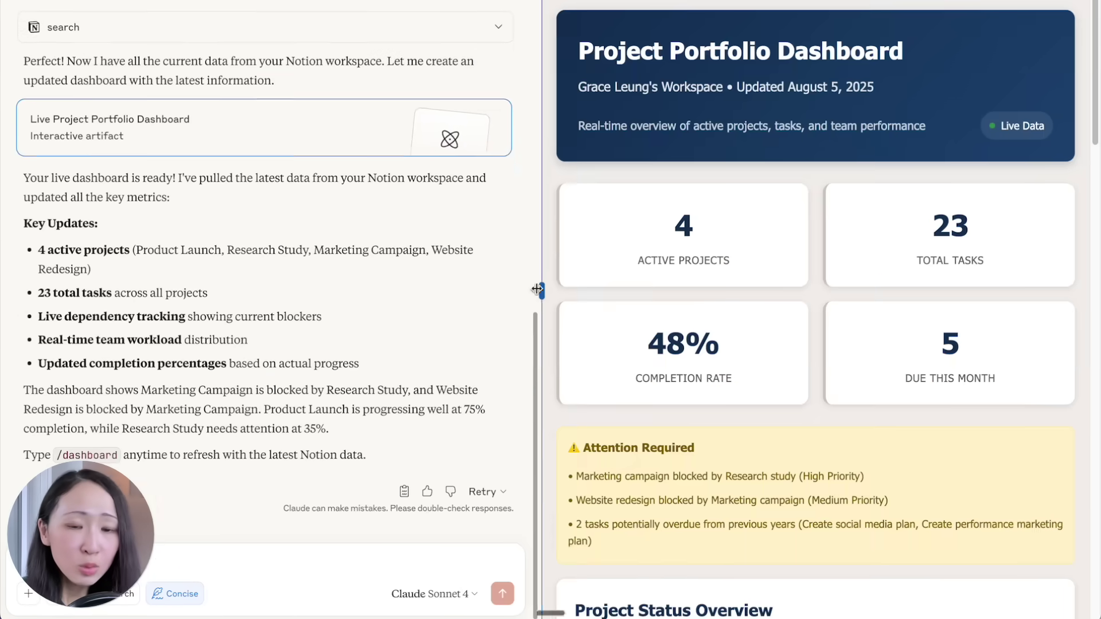
{"action": "left_click_drag", "start_coordinate": [551, 291], "coordinate": [150, 278]}
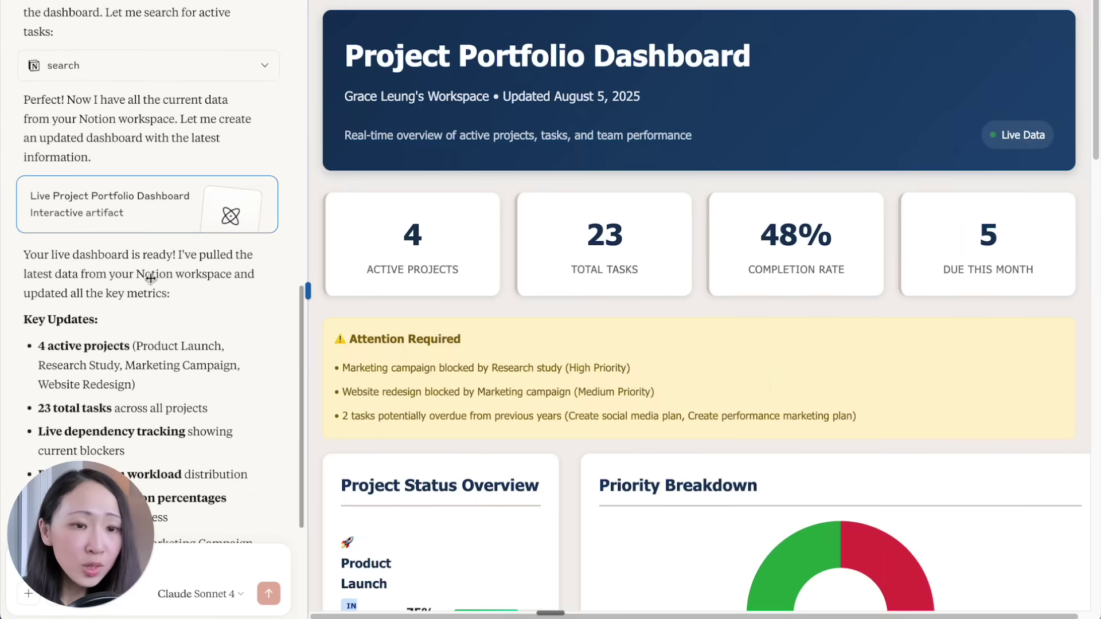
{"action": "scroll", "coordinate": [772, 383], "scroll_direction": "down", "scroll_amount": 2}
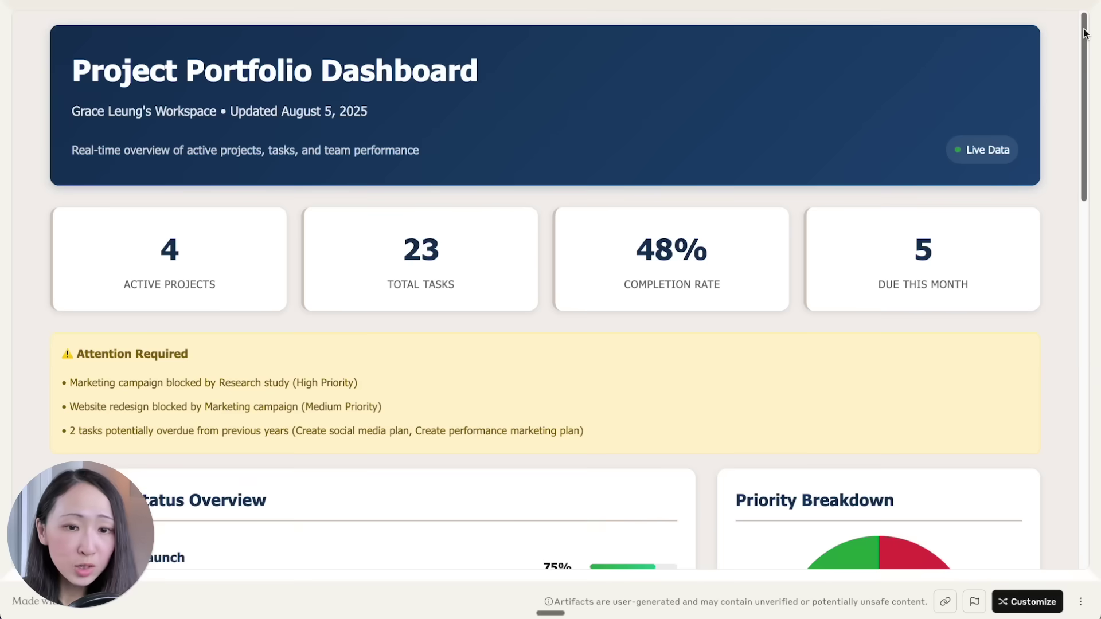
{"action": "scroll", "coordinate": [551, 287], "scroll_direction": "down", "scroll_amount": 5}
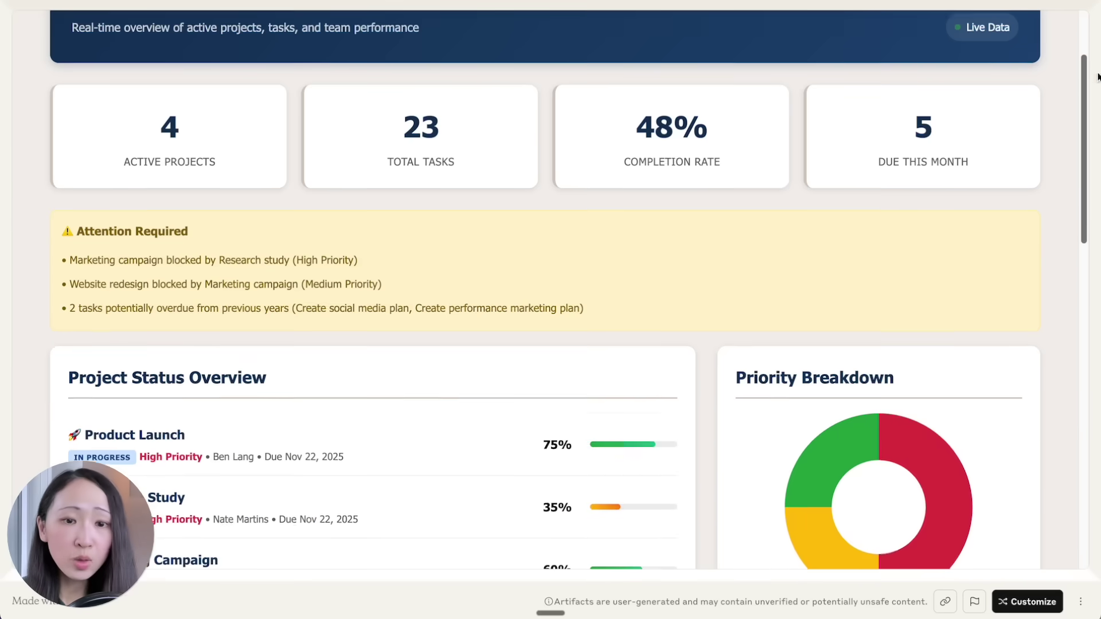
{"action": "scroll", "coordinate": [758, 85], "scroll_direction": "down", "scroll_amount": 1}
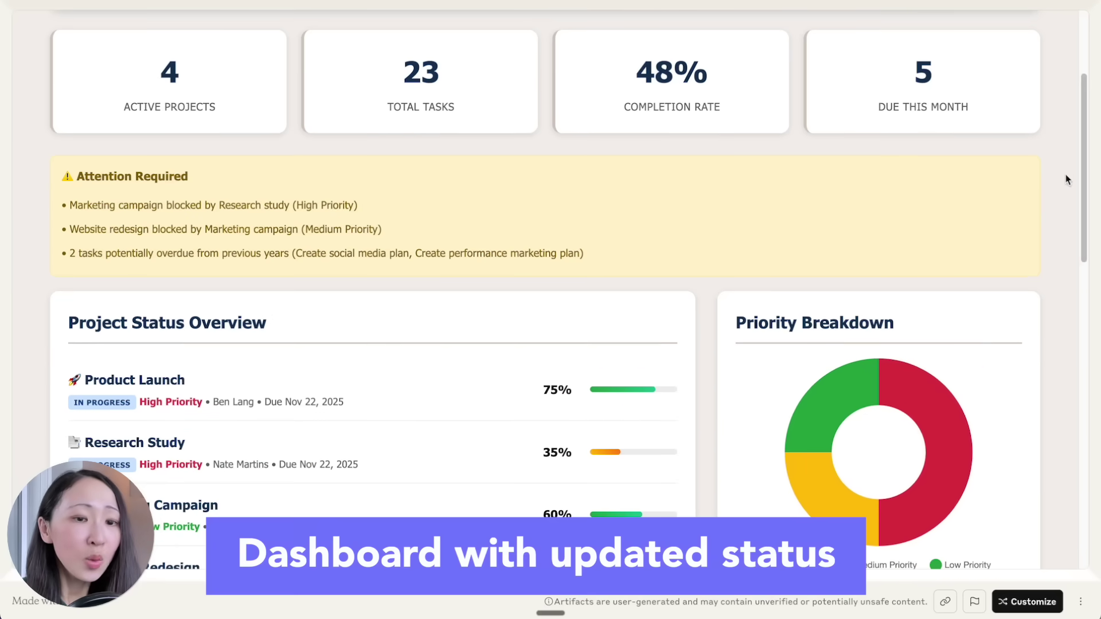
{"action": "left_click_drag", "start_coordinate": [1085, 189], "coordinate": [1084, 273]}
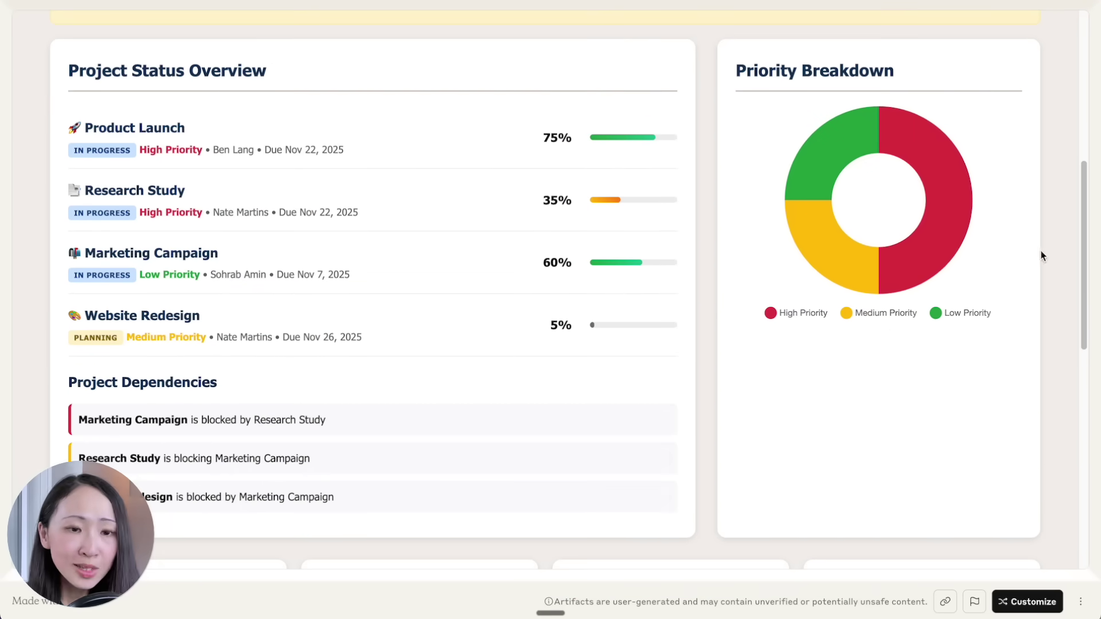
{"action": "scroll", "coordinate": [1043, 256], "scroll_direction": "down", "scroll_amount": 10}
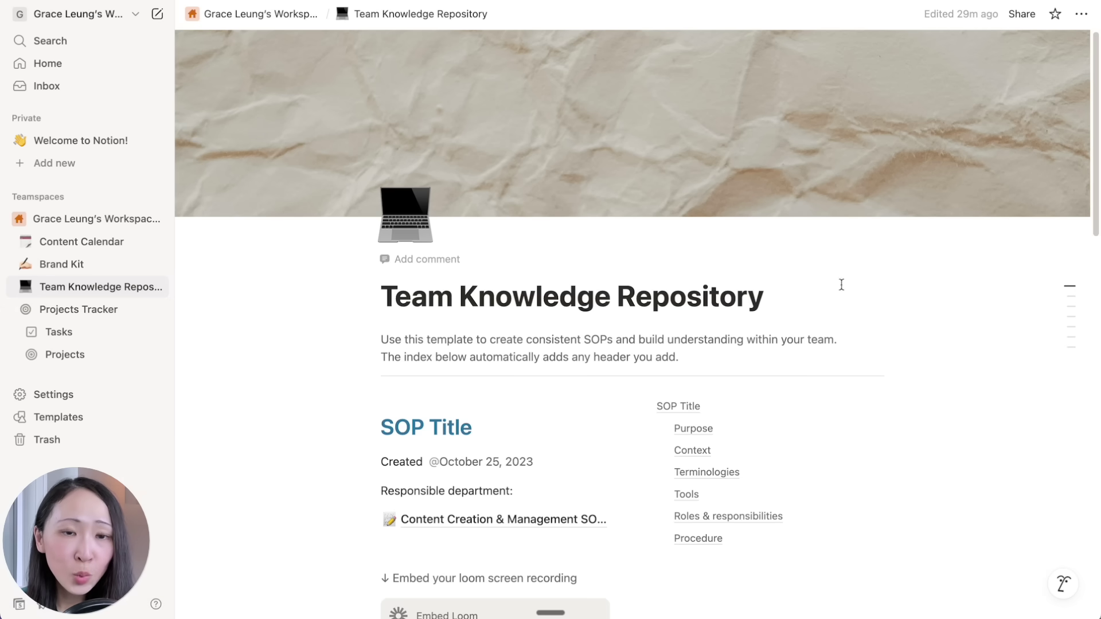
Browse the Content Creation, Analytics & Reporting, Internal Review and Team Culture SOP pages
{"action": "left_click", "coordinate": [25, 290]}
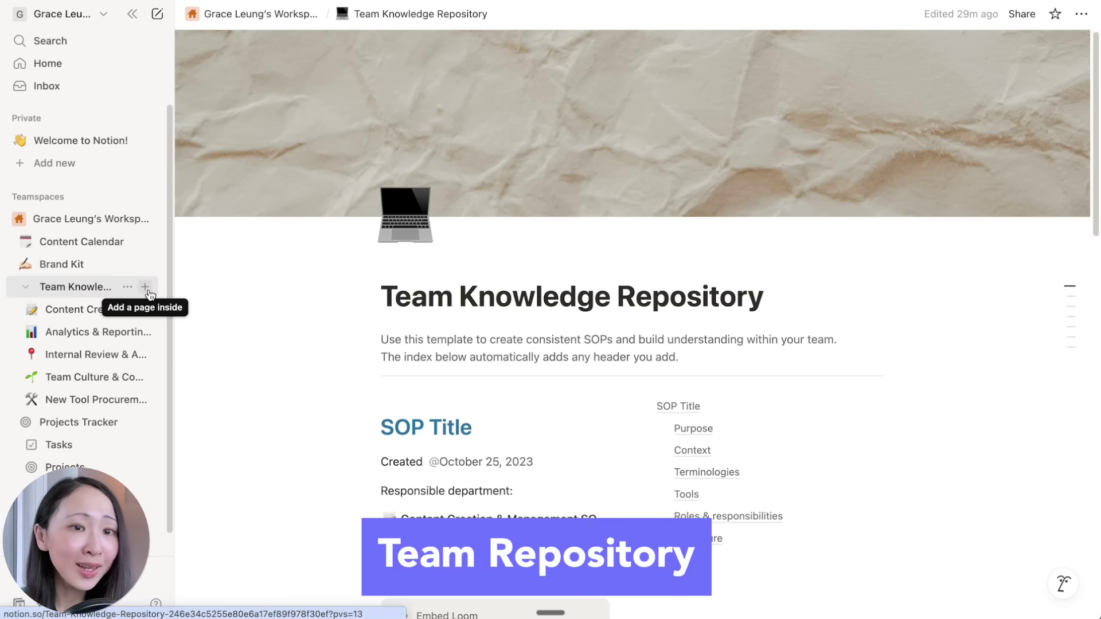
{"action": "left_click", "coordinate": [80, 310]}
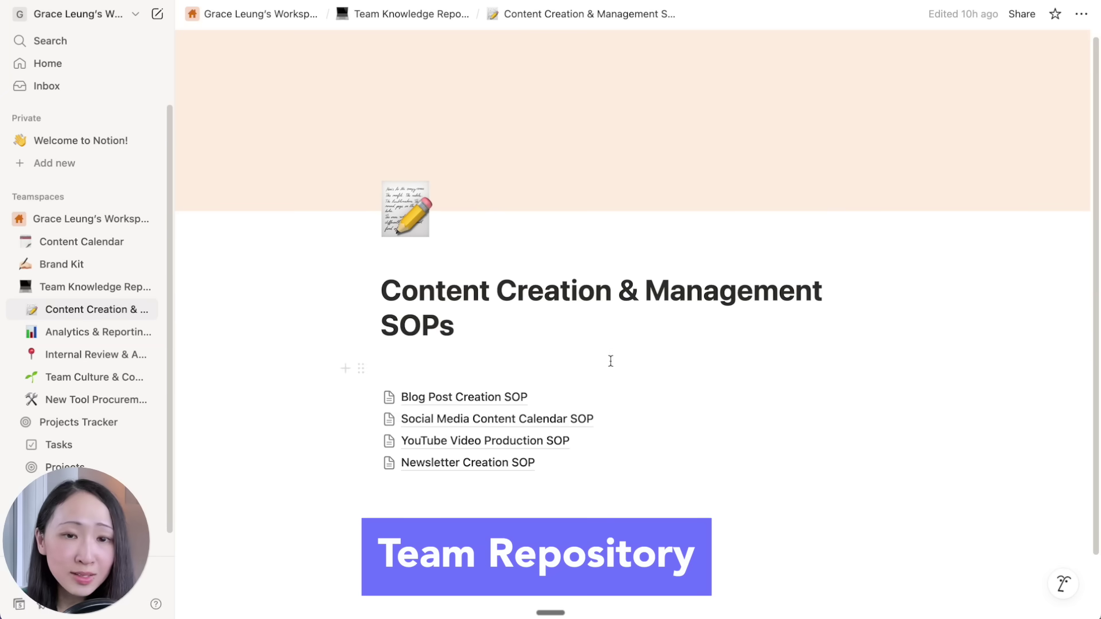
{"action": "left_click", "coordinate": [144, 334]}
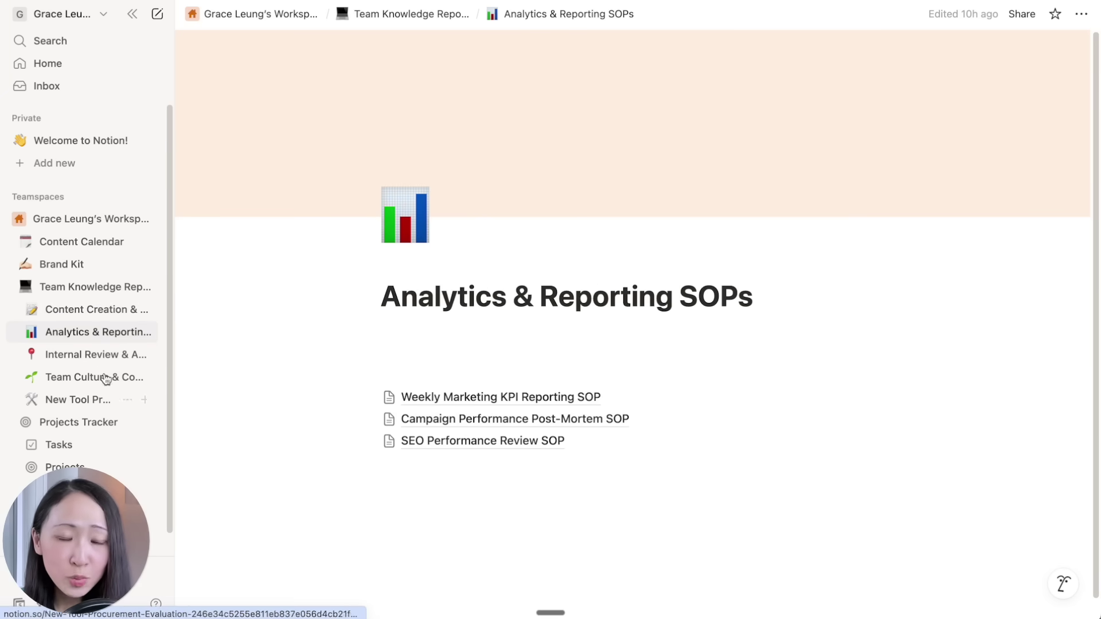
{"action": "left_click", "coordinate": [32, 354]}
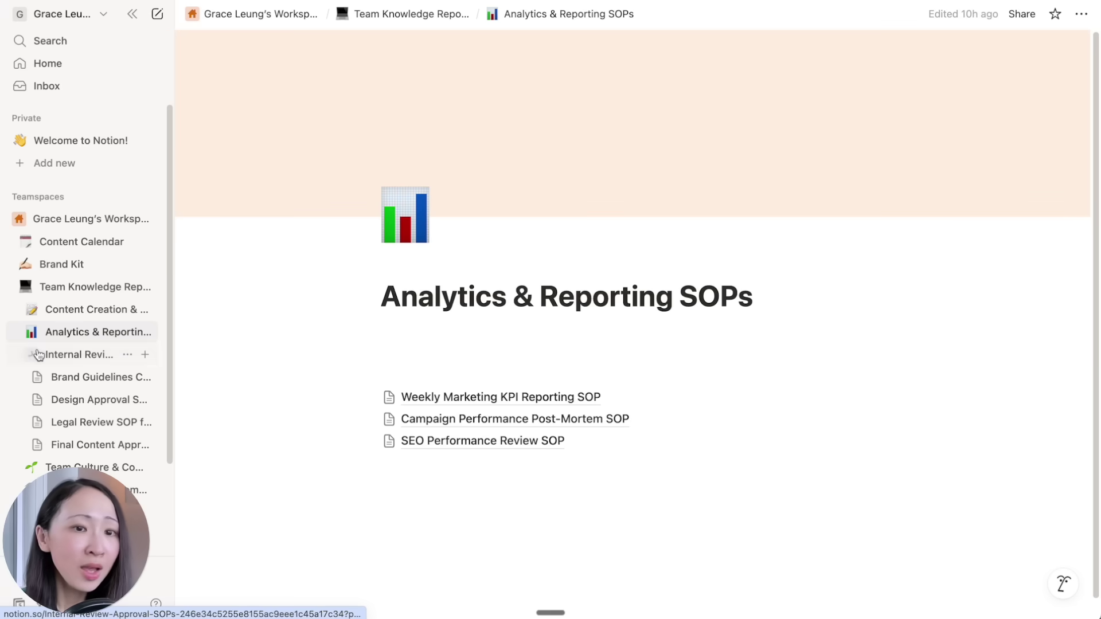
{"action": "left_click", "coordinate": [70, 356]}
{"action": "left_click", "coordinate": [86, 468]}
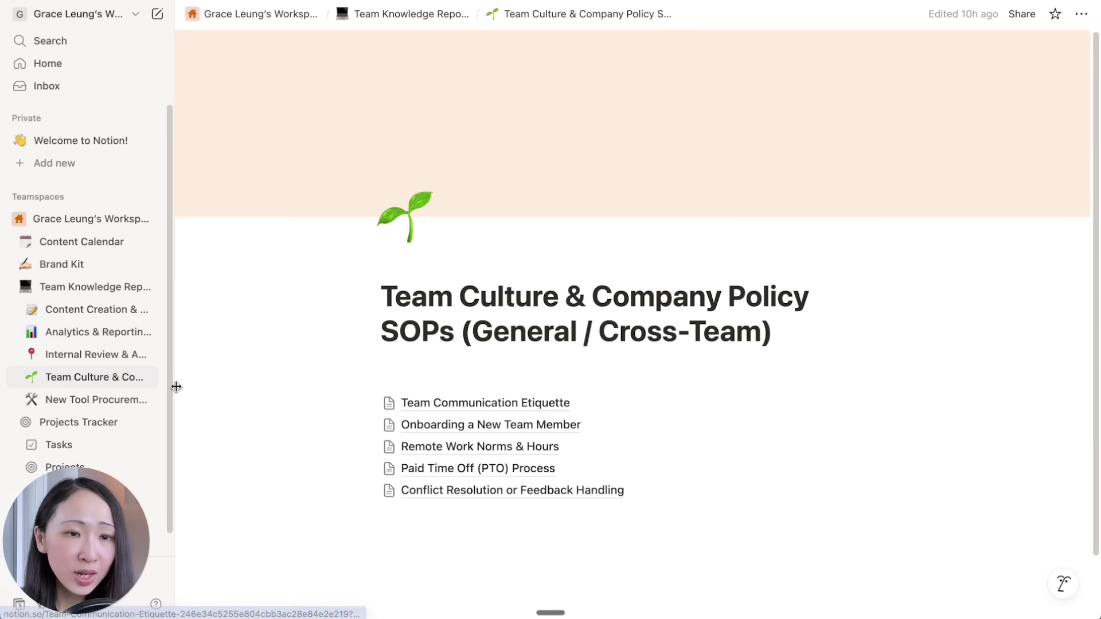
Open the Brand Kit page and its Customer Persona #1 document
{"action": "left_click", "coordinate": [61, 264]}
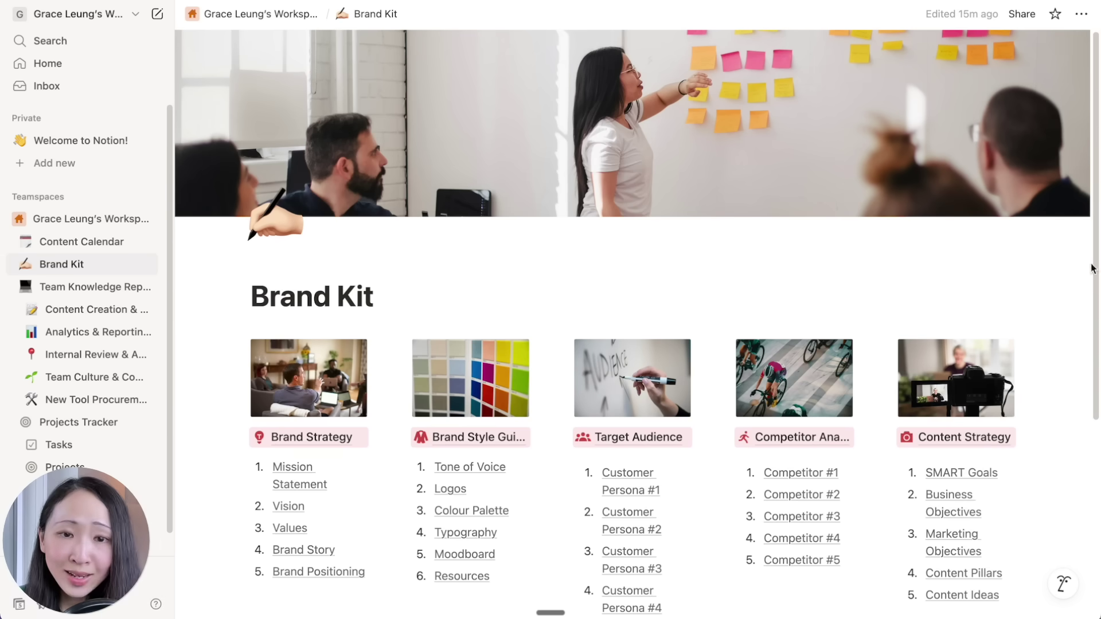
{"action": "scroll", "coordinate": [1095, 321], "scroll_direction": "down", "scroll_amount": 5}
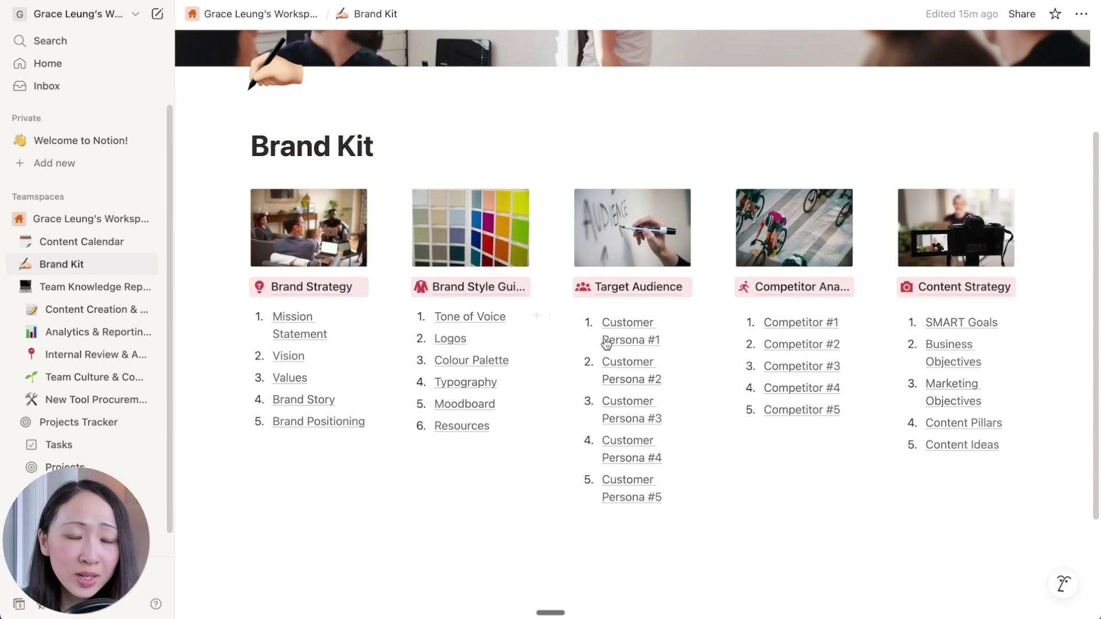
{"action": "left_click", "coordinate": [618, 340]}
{"action": "scroll", "coordinate": [991, 401], "scroll_direction": "down", "scroll_amount": 10}
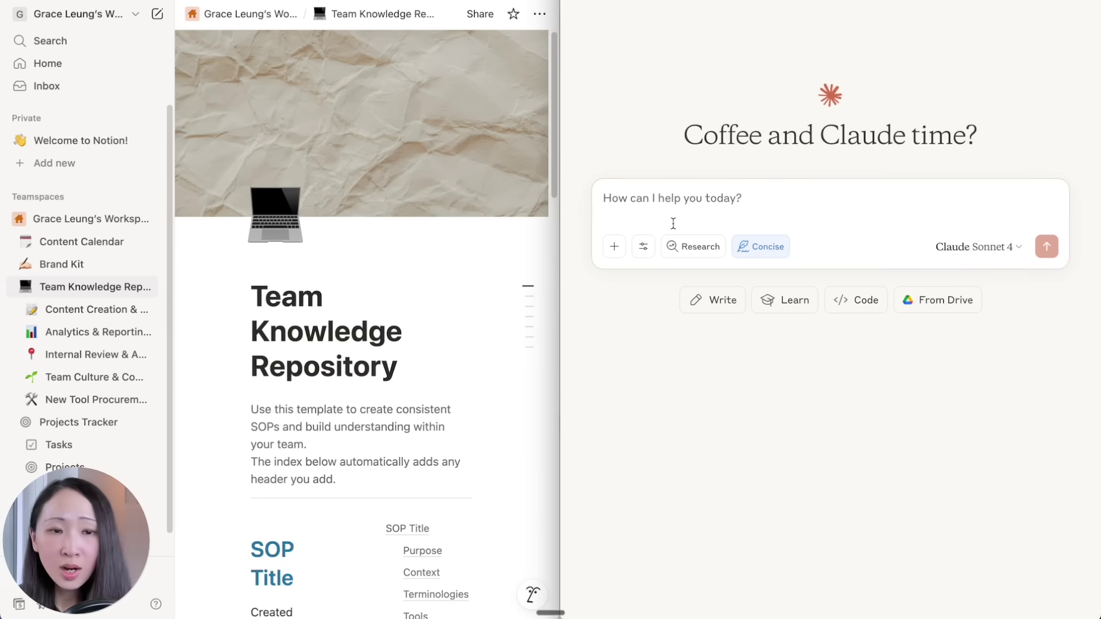
Send the onboarding page request and open the new onboarding page Claude created
{"action": "type", "text": "We have a new content marketer Mandy joining the marketing team. Use the information from the Team Knowledge Repository and Brand Kit on our Notion, help to design a new Notion under the teamspace called ’Mandy’s Onboarding' with her \"Week 1 Onboarding Checklist' with 5-6 actionable tasks. I want the tasks to be highly relevant for a content marketer's first week.  For each relevant task, make sure to link directly to the specific document in our knowledge base.  IMPORTANT: To link to a resource, you must use Notion's native '@' mention feature. Do not use raw URLs or any other format. Make sure you verify the access for the URLs that they are accessible before putting in this into the page. Give the new page an icon."}
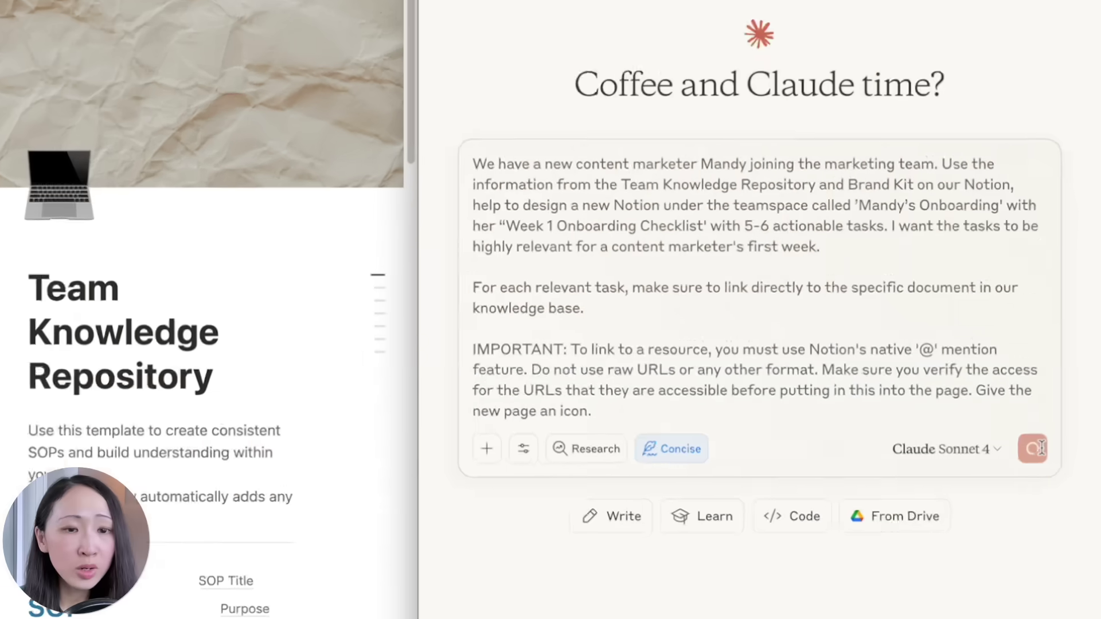
{"action": "left_click", "coordinate": [1004, 500]}
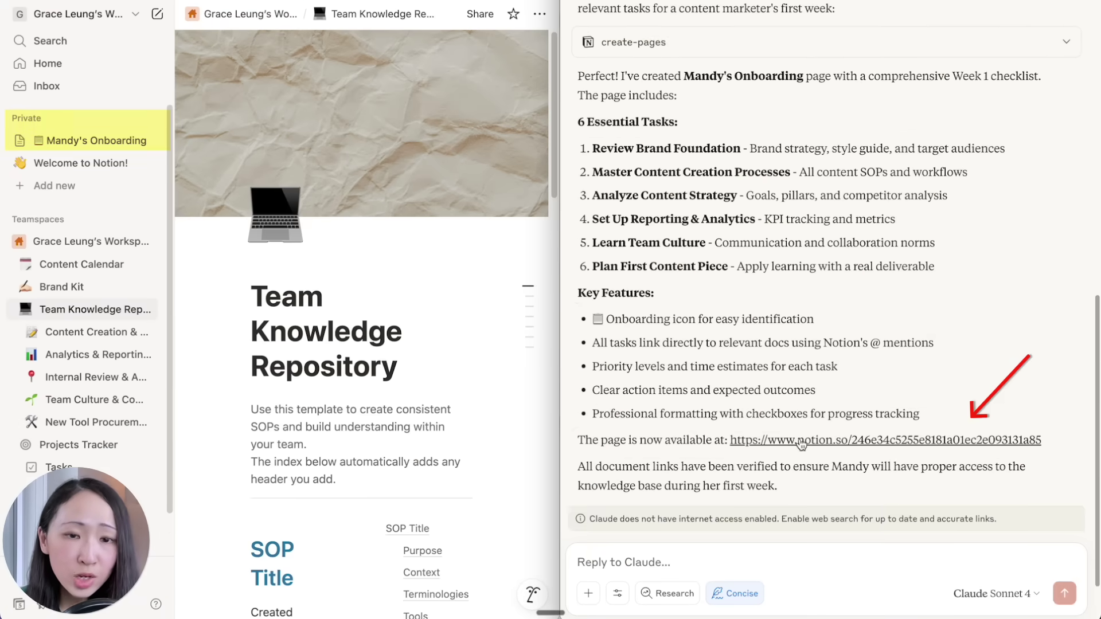
{"action": "left_click", "coordinate": [801, 440]}
{"action": "mouse_move", "coordinate": [1062, 144]}
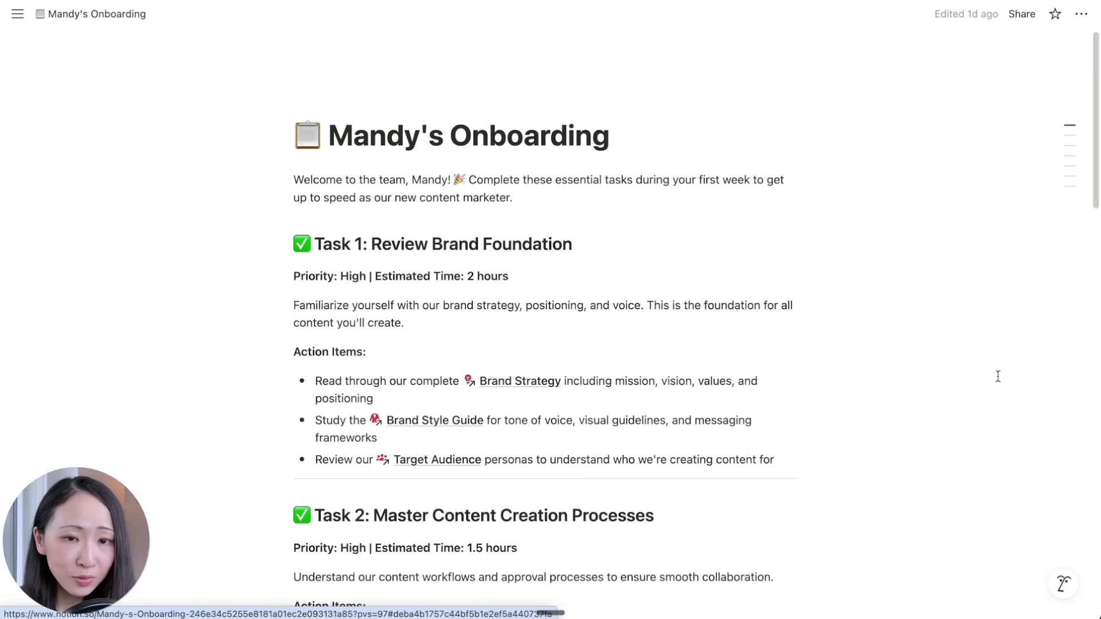
Check the checklist's linked Target Audience and Content Creation & Management SOPs pages
{"action": "left_click_drag", "start_coordinate": [1096, 82], "coordinate": [1081, 138]}
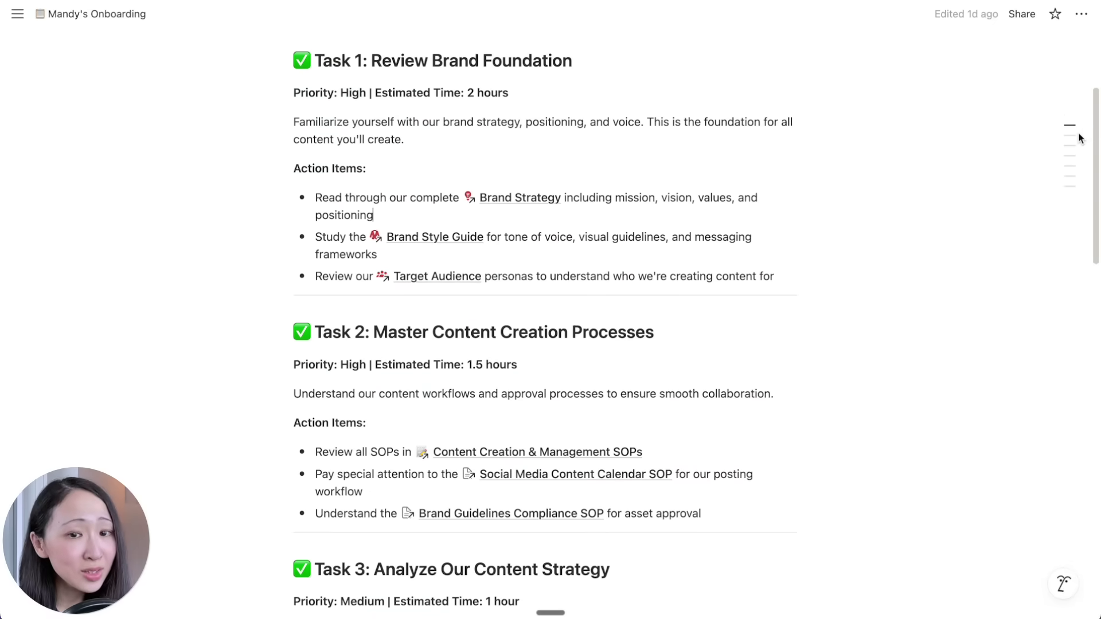
{"action": "left_click", "coordinate": [468, 285]}
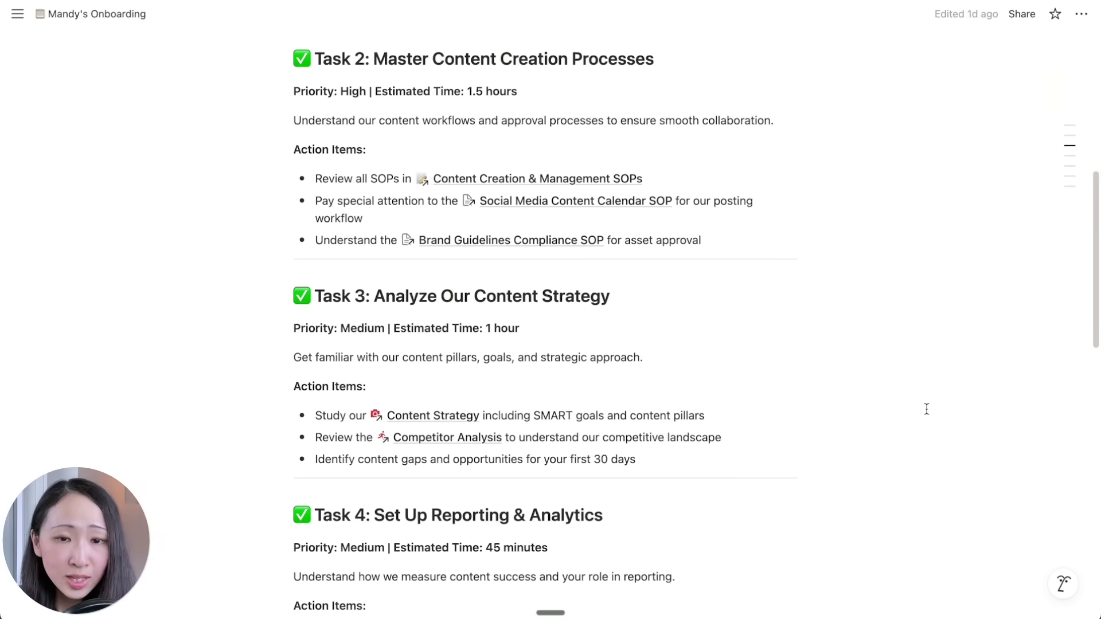
{"action": "left_click", "coordinate": [604, 180]}
{"action": "key", "text": "super+bracketleft"}
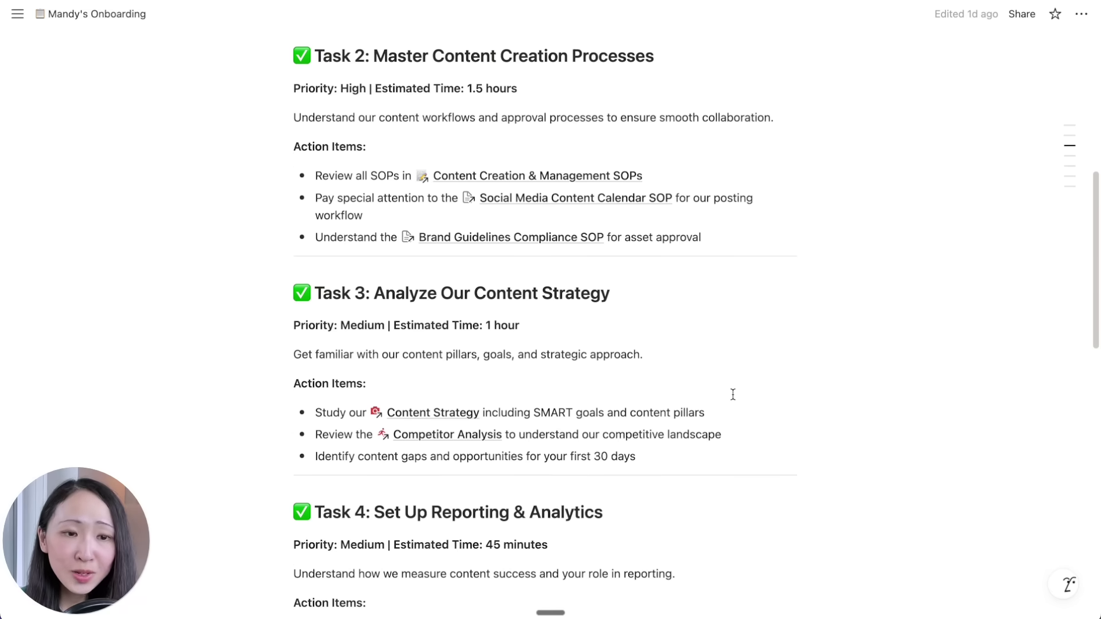
Request a Repurpose YouTube Video into Social Post SOP and open the created page
{"action": "scroll", "coordinate": [733, 395], "scroll_direction": "down", "scroll_amount": 4}
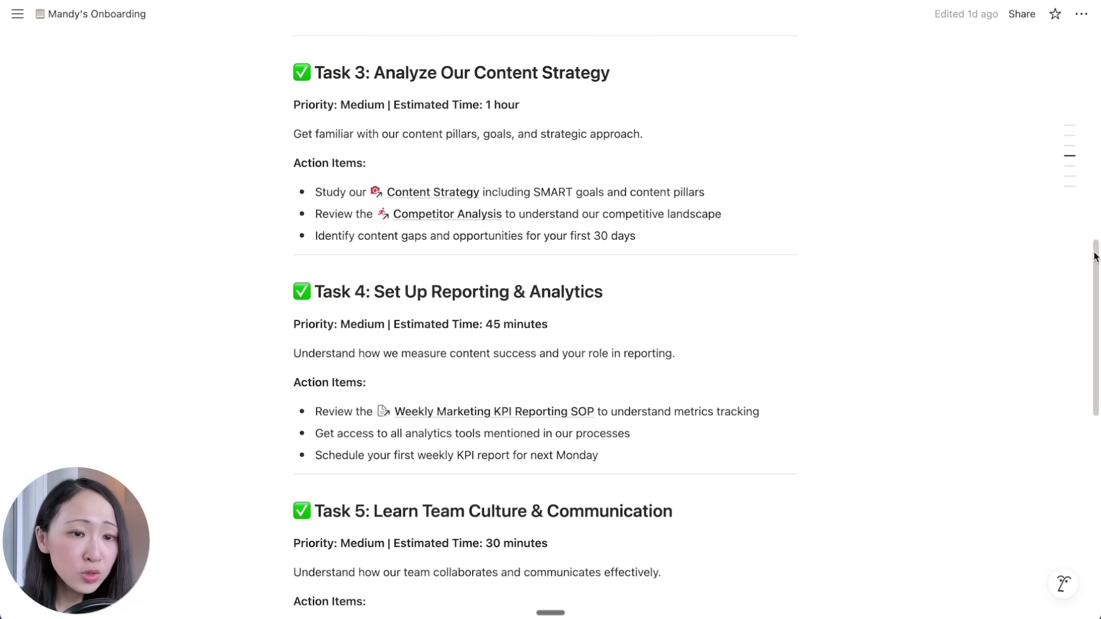
{"action": "left_click_drag", "start_coordinate": [1095, 257], "coordinate": [1095, 423]}
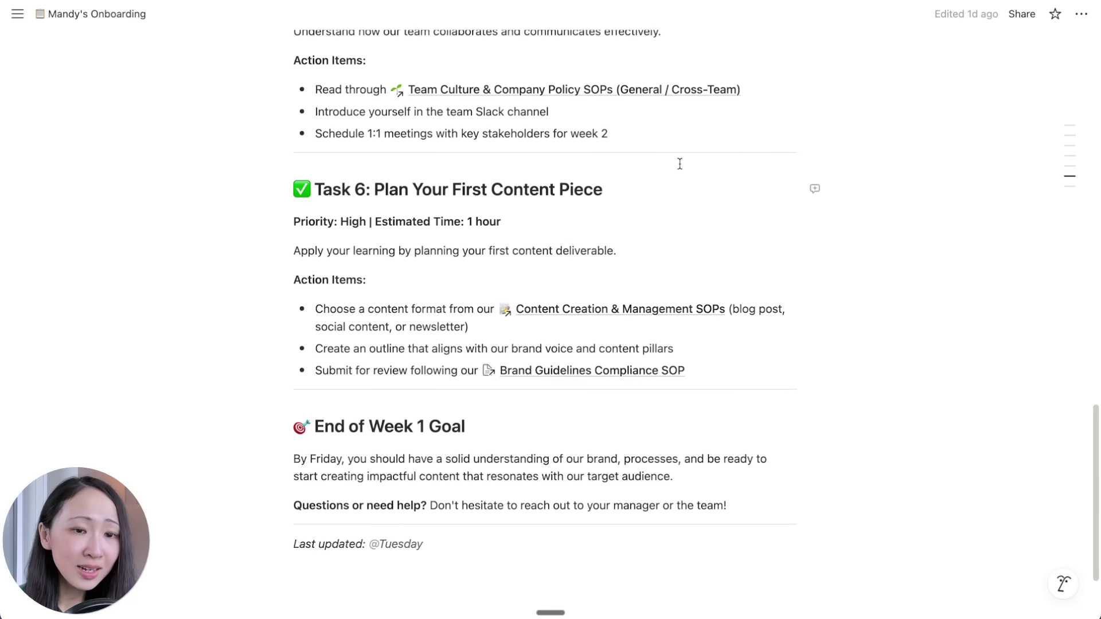
{"action": "left_click_drag", "start_coordinate": [1096, 491], "coordinate": [1076, 118]}
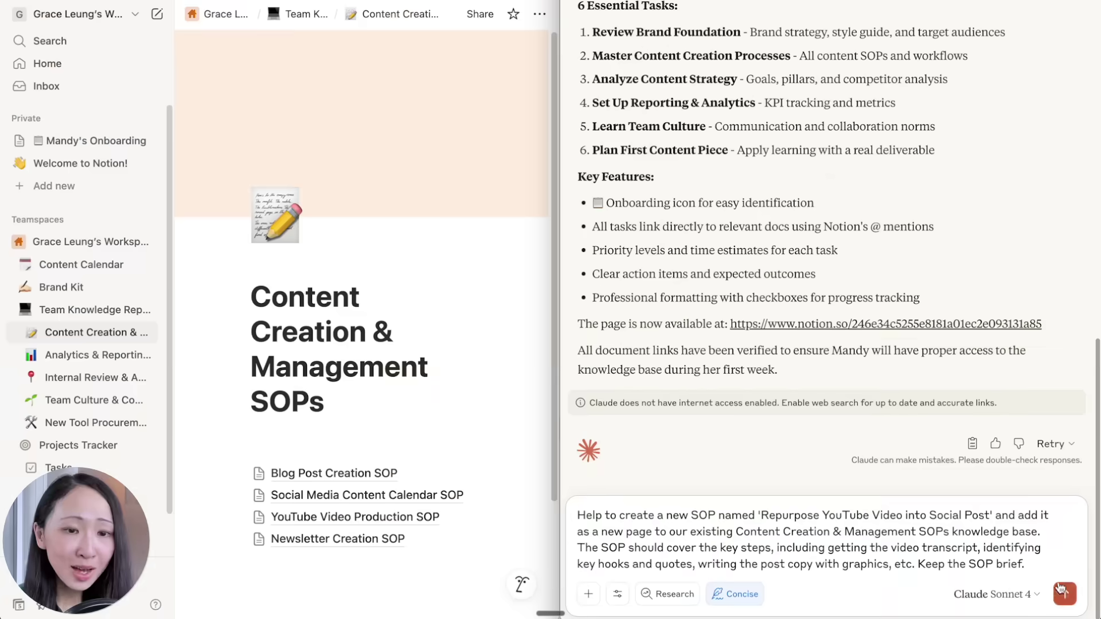
{"action": "key", "text": "Return"}
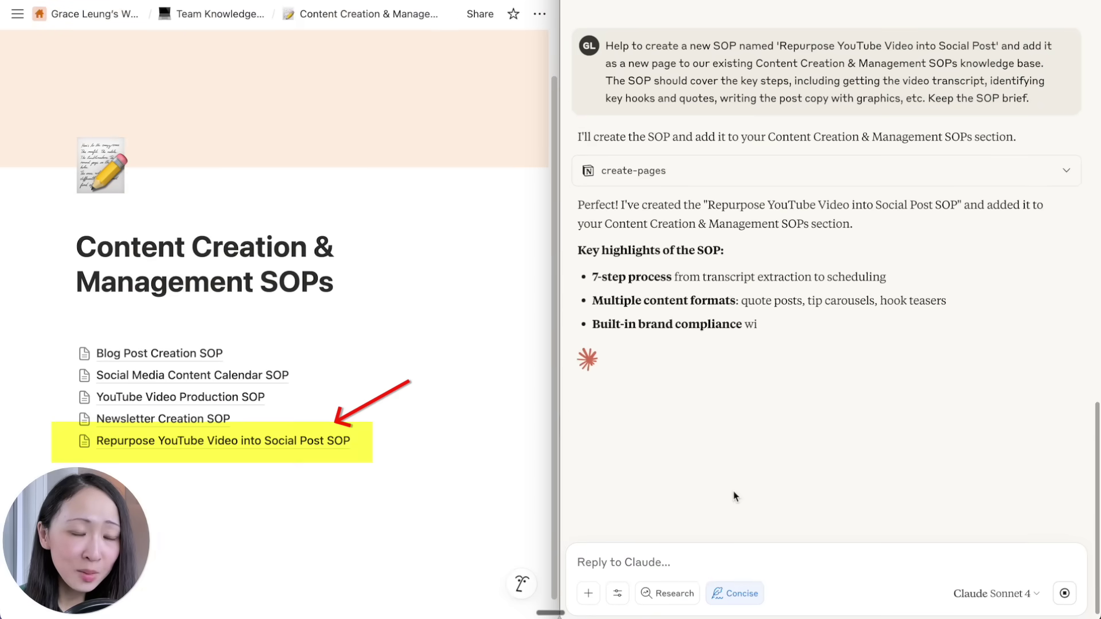
{"action": "left_click", "coordinate": [1006, 167]}
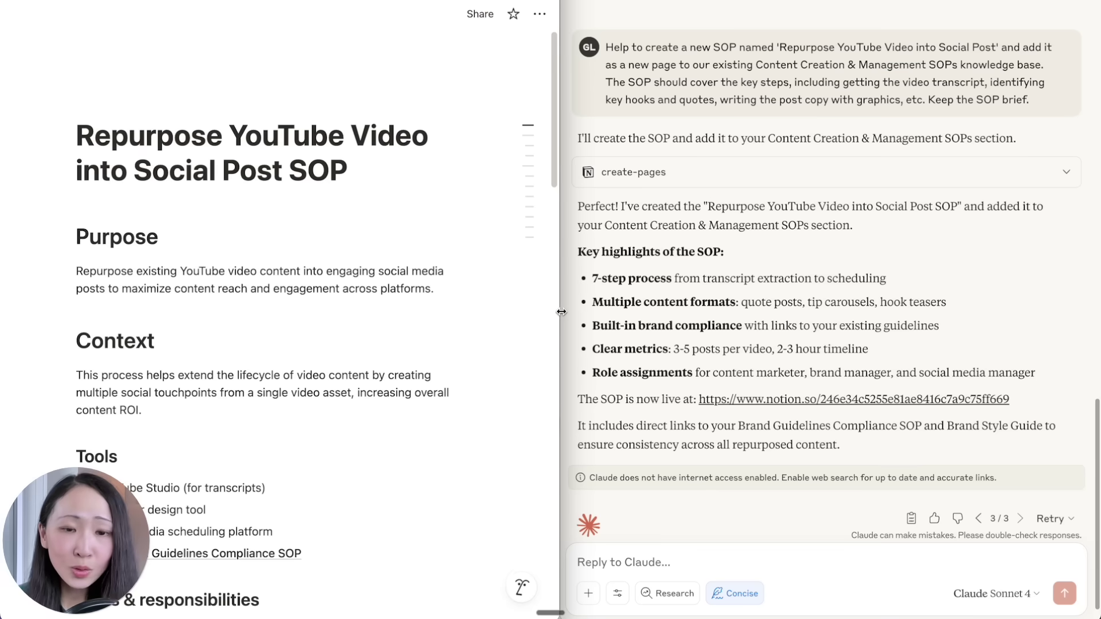
Read through the widened repurposing SOP and follow its Brand Style Guide link
{"action": "left_click_drag", "start_coordinate": [561, 311], "coordinate": [1099, 312]}
{"action": "scroll", "coordinate": [400, 432], "scroll_direction": "down", "scroll_amount": 2}
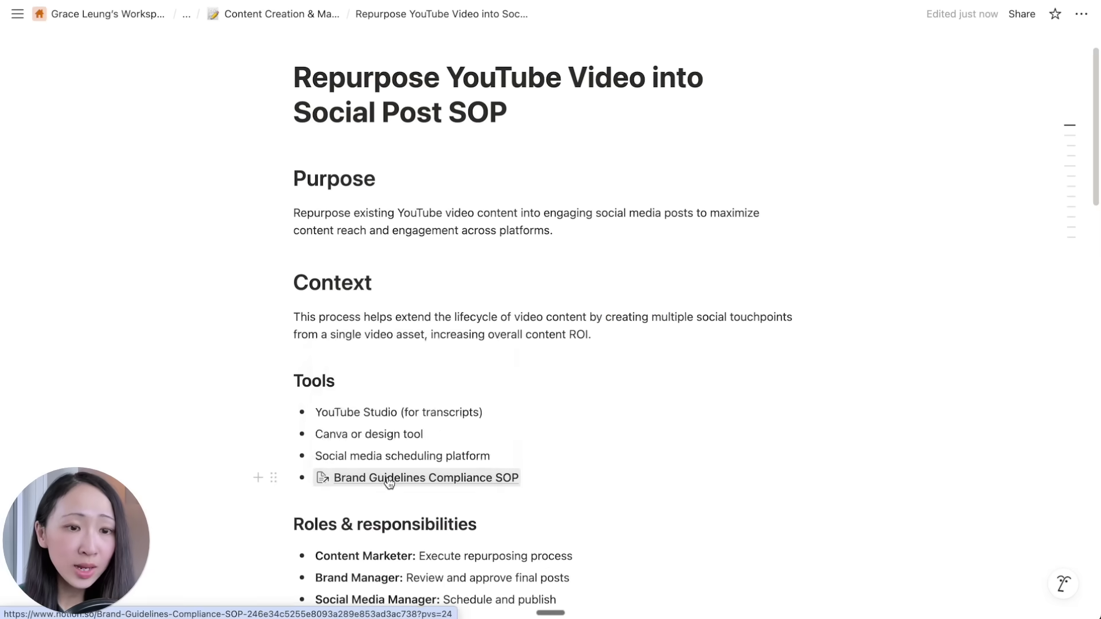
{"action": "scroll", "coordinate": [504, 432], "scroll_direction": "down", "scroll_amount": 20}
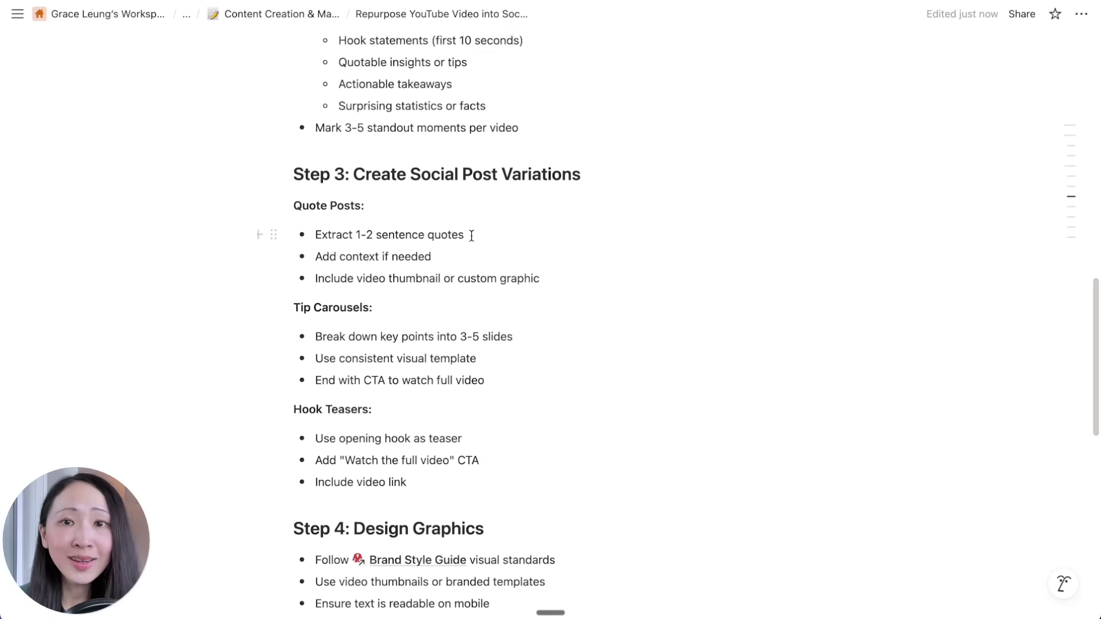
{"action": "left_click", "coordinate": [418, 223]}
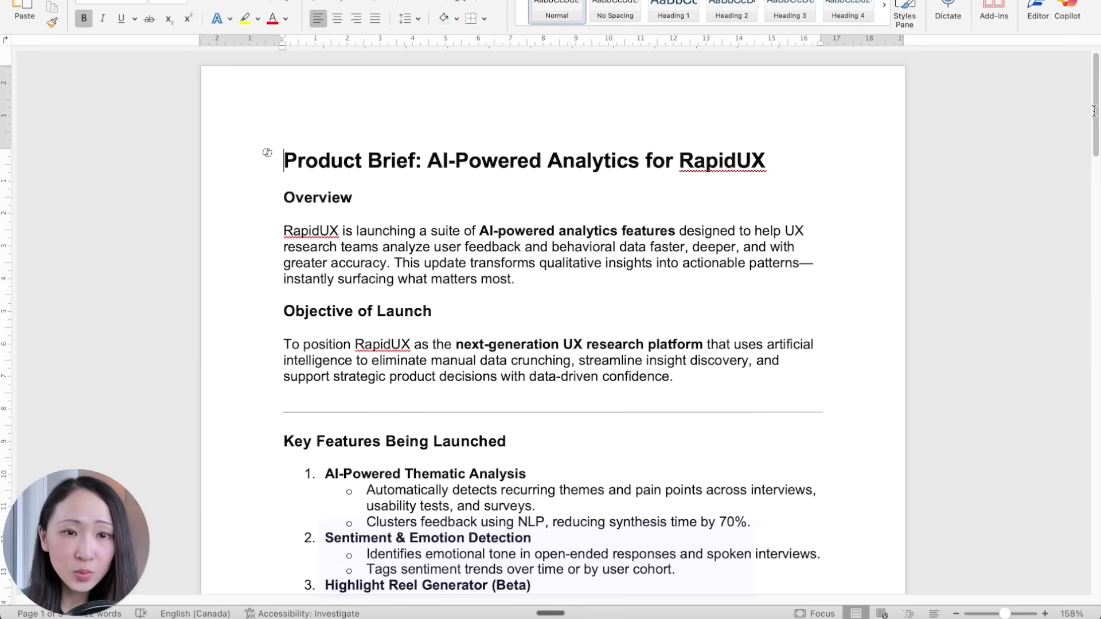
{"action": "left_click_drag", "start_coordinate": [1094, 111], "coordinate": [1099, 359]}
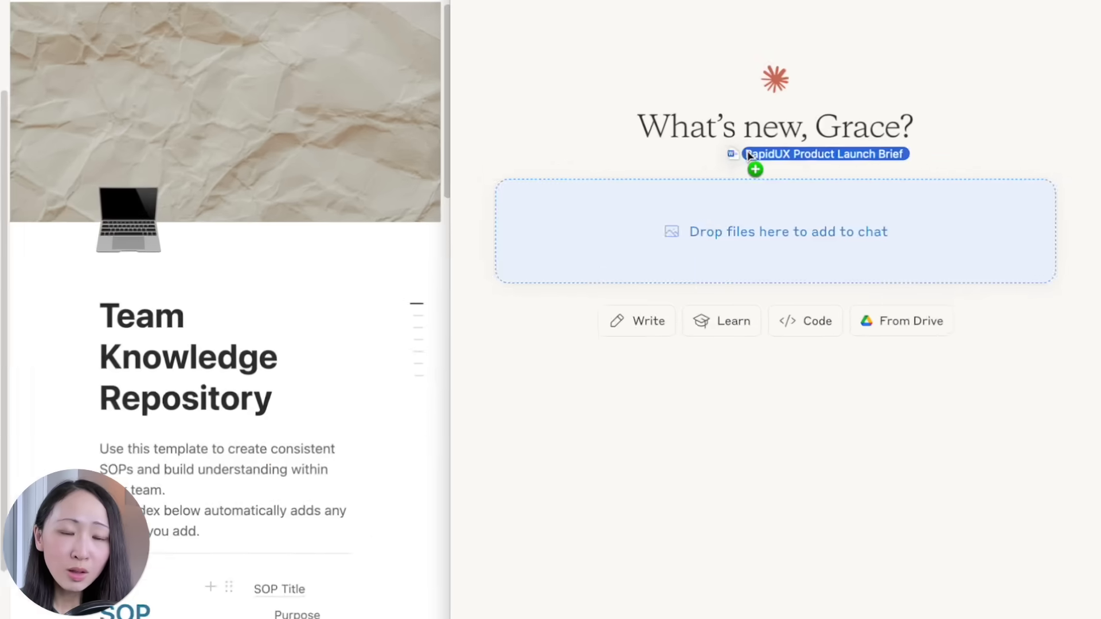
{"action": "left_click_drag", "start_coordinate": [755, 165], "coordinate": [765, 221]}
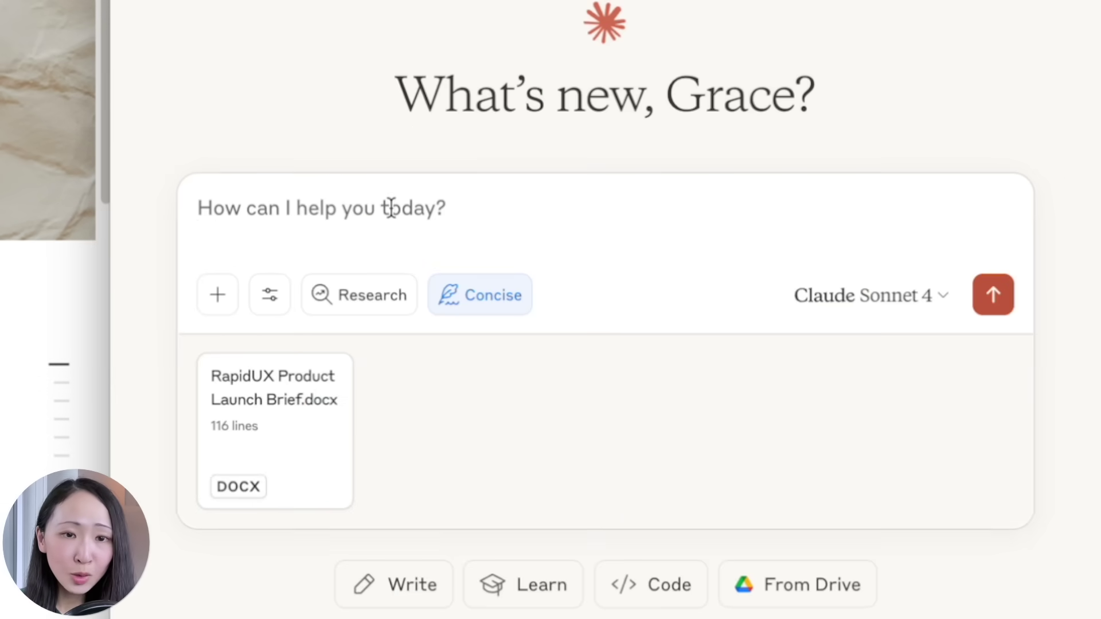
Send Claude the RapidUX Product Launch Pad request and open the resulting Notion page link
{"action": "type", "text": "We are planning a product launch for a new feature rollout for our product, a UX Research tool. Referring attached for more details, please design a ‘Product Launch Pad’ for me on Notion, under Grace Leung’s Workspace.  This page should act as a centralized hub for managing the product launch. As a starting point, it must include these three core databases:  Launch Timeline Database Marketing Assets Database  Beyond these three, please add any other sections that you determine are essential for a complete product launch pad."}
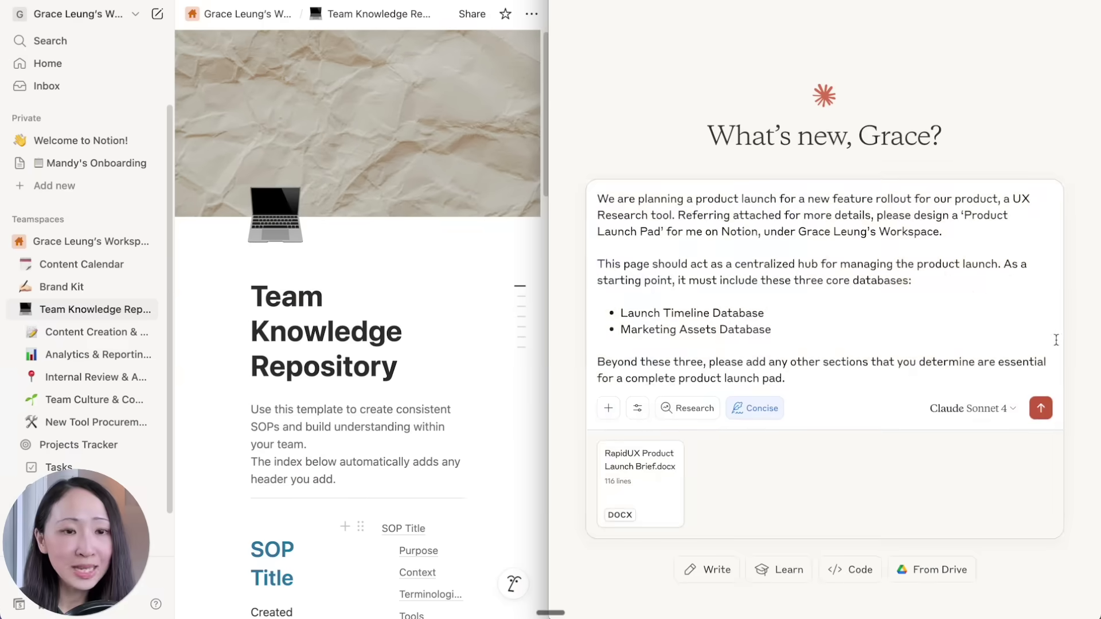
{"action": "left_click", "coordinate": [993, 583]}
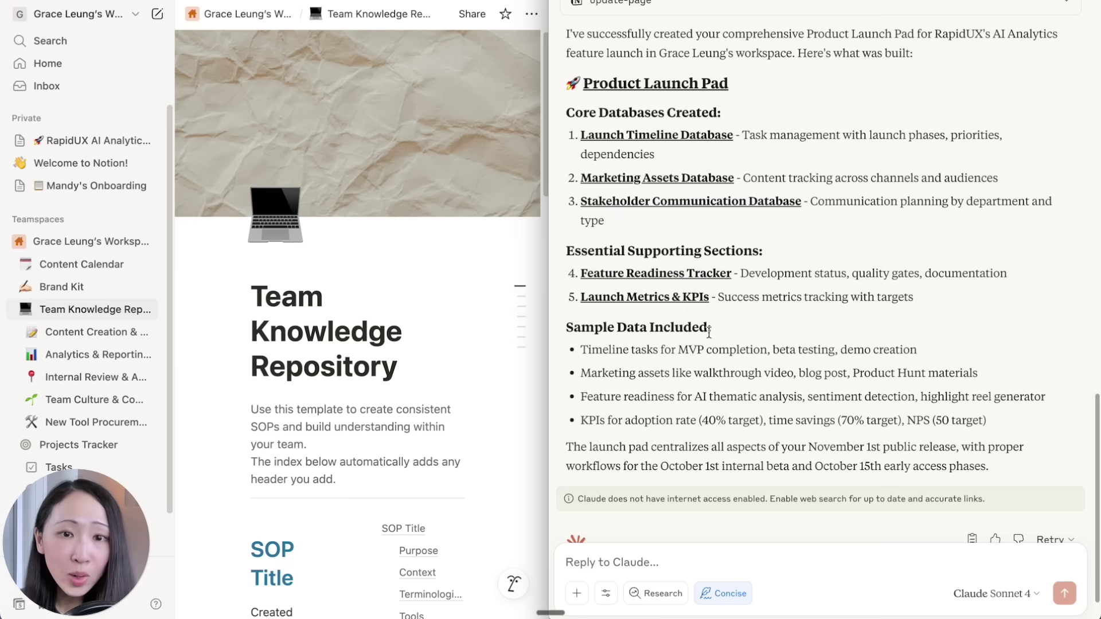
{"action": "left_click", "coordinate": [682, 85]}
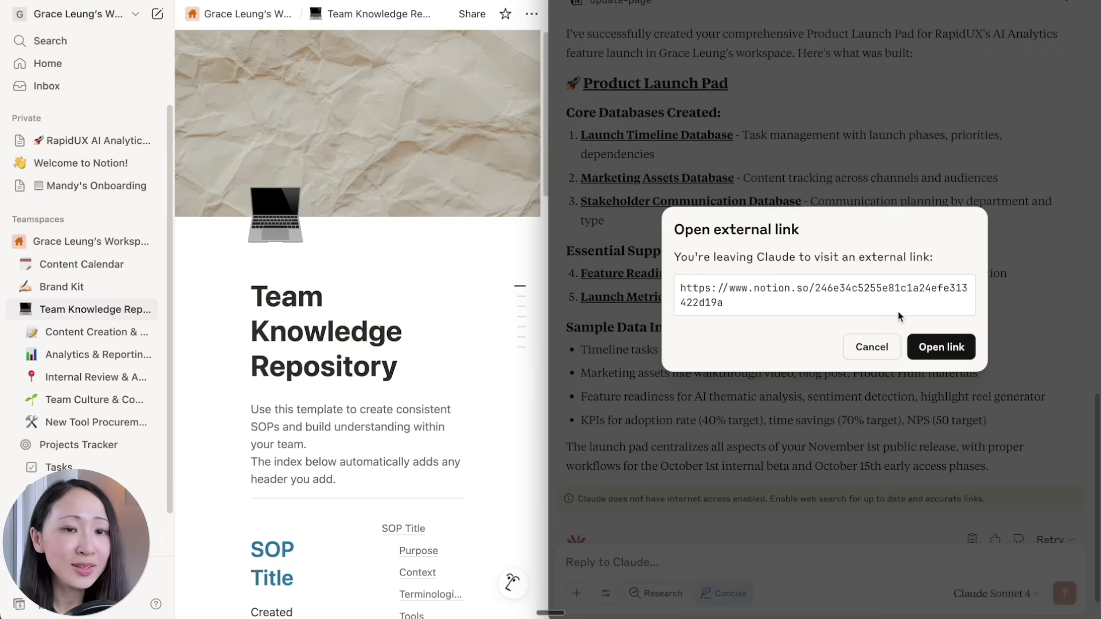
Open the Product Launch Pad in Notion and look through the Launch Timeline Database
{"action": "left_click", "coordinate": [941, 347]}
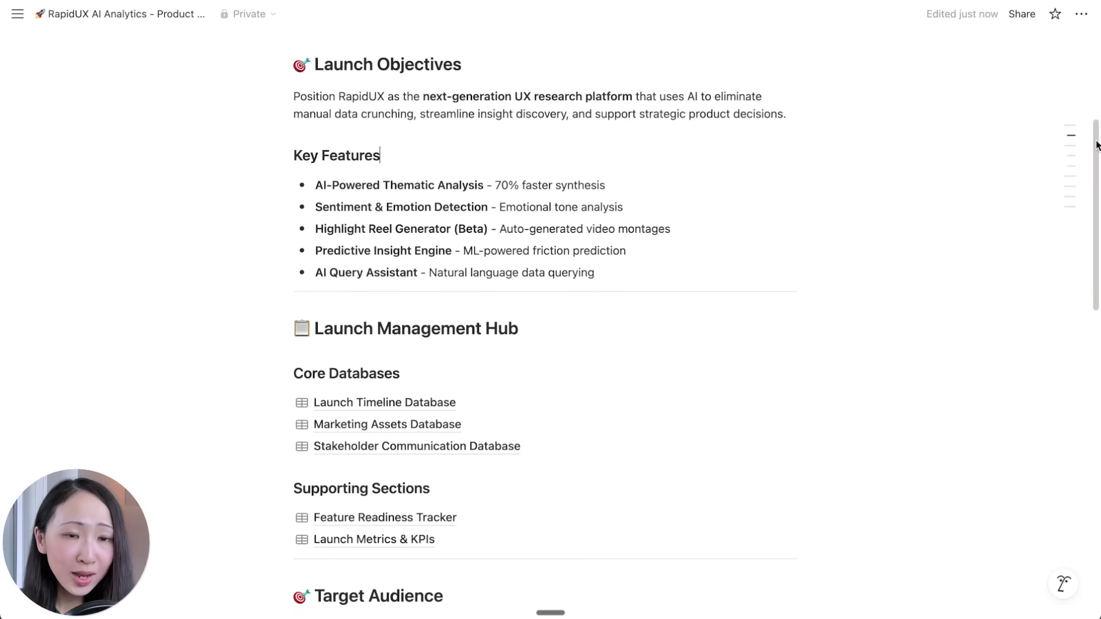
{"action": "left_click_drag", "start_coordinate": [1097, 148], "coordinate": [1098, 419]}
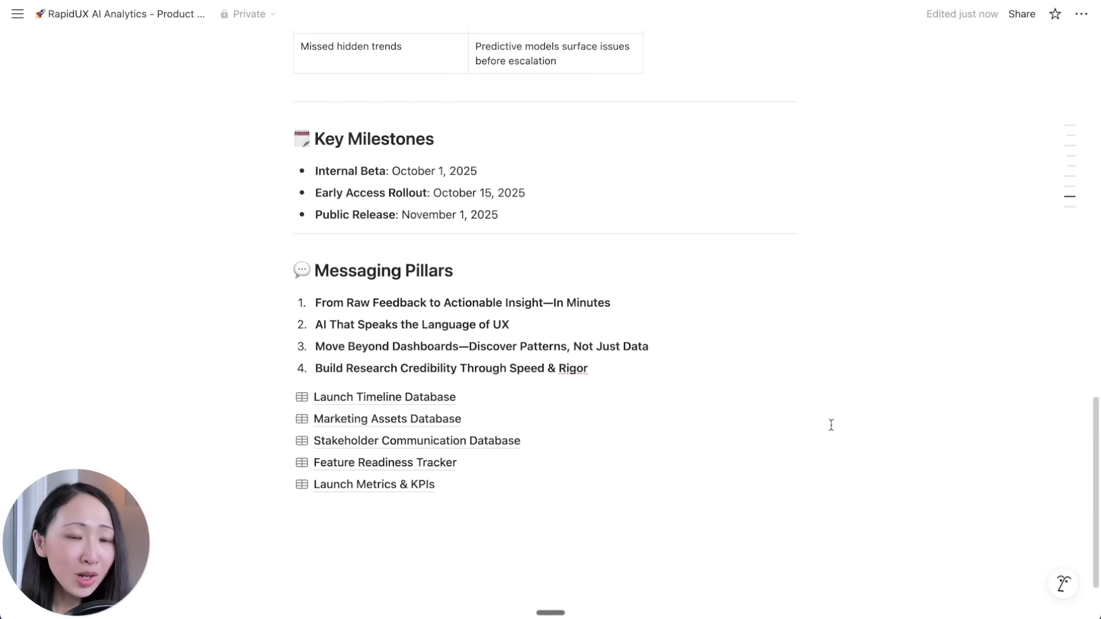
{"action": "left_click", "coordinate": [423, 398]}
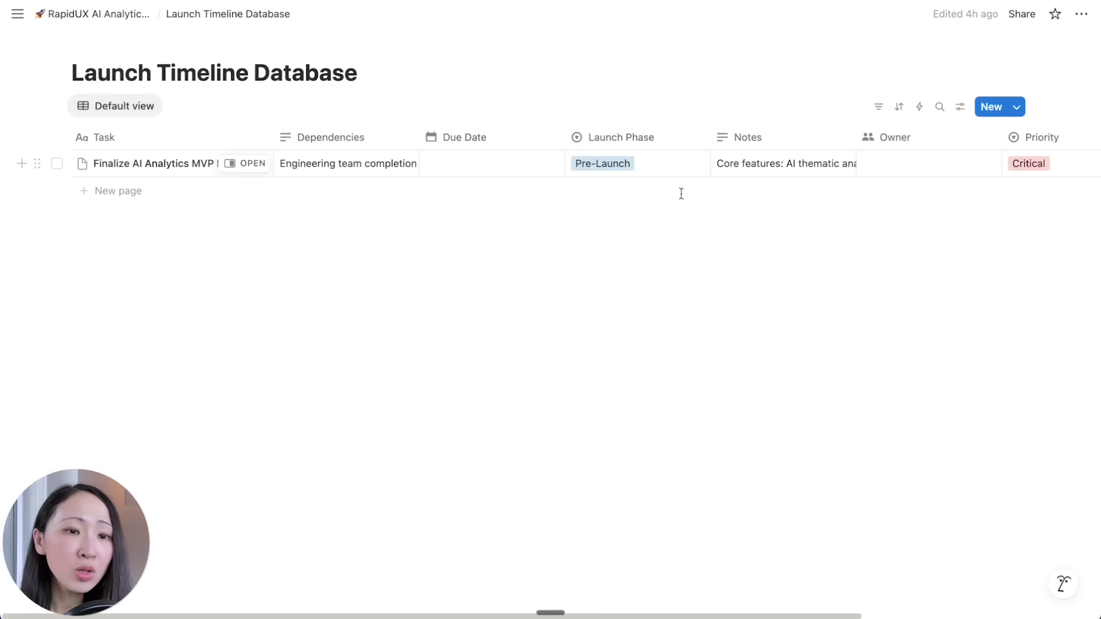
{"action": "scroll", "coordinate": [786, 253], "scroll_direction": "right", "scroll_amount": 5}
{"action": "scroll", "coordinate": [786, 253], "scroll_direction": "left", "scroll_amount": 5}
{"action": "left_click", "coordinate": [92, 14]}
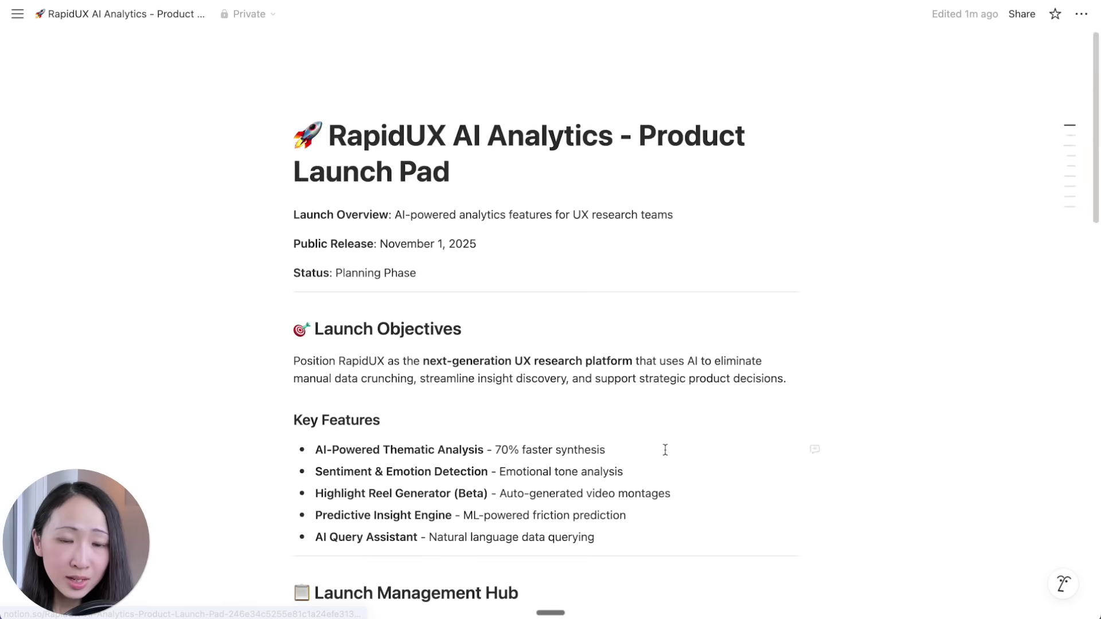
{"action": "scroll", "coordinate": [665, 449], "scroll_direction": "down", "scroll_amount": 10}
Inspect Launch Blog Post's Asset Type, Channel, notes and Target Audience in Marketing Assets
{"action": "left_click", "coordinate": [418, 324]}
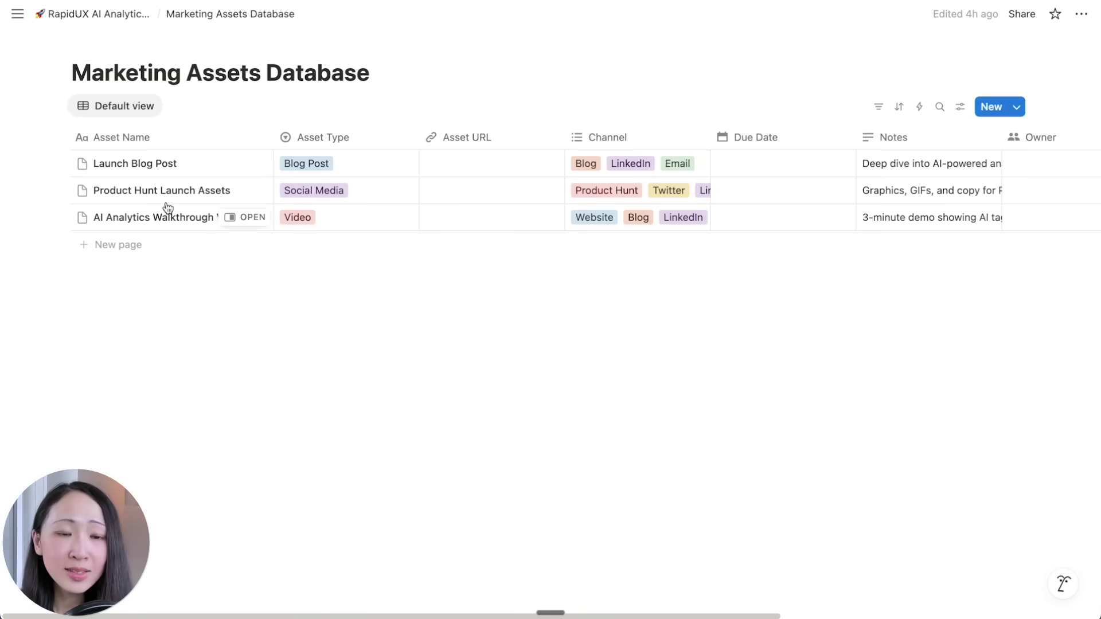
{"action": "left_click", "coordinate": [335, 169]}
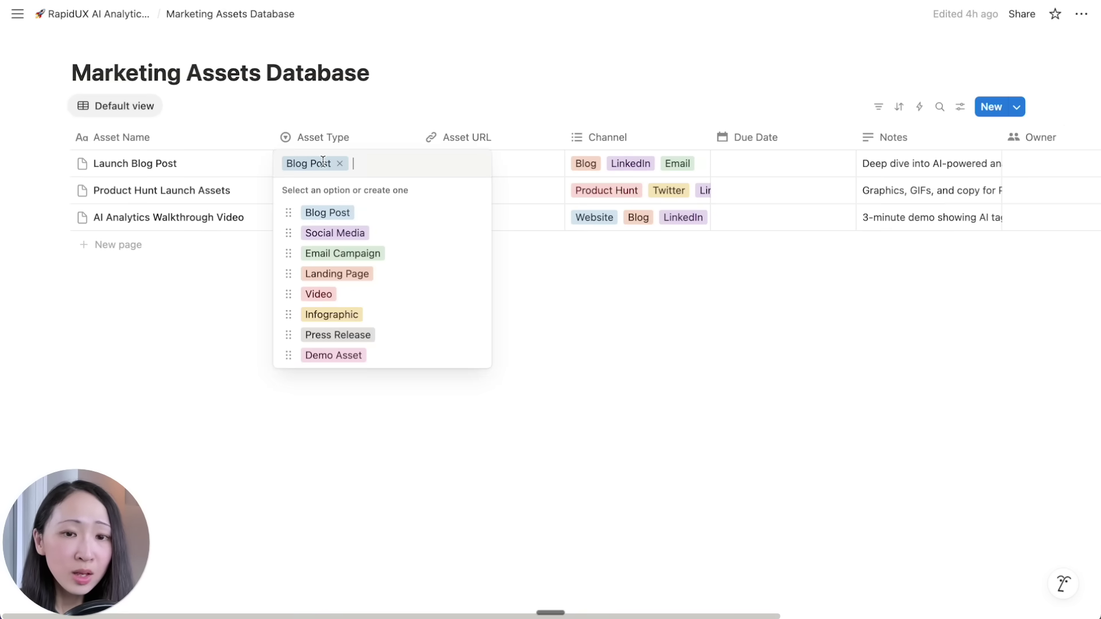
{"action": "key", "text": "Escape"}
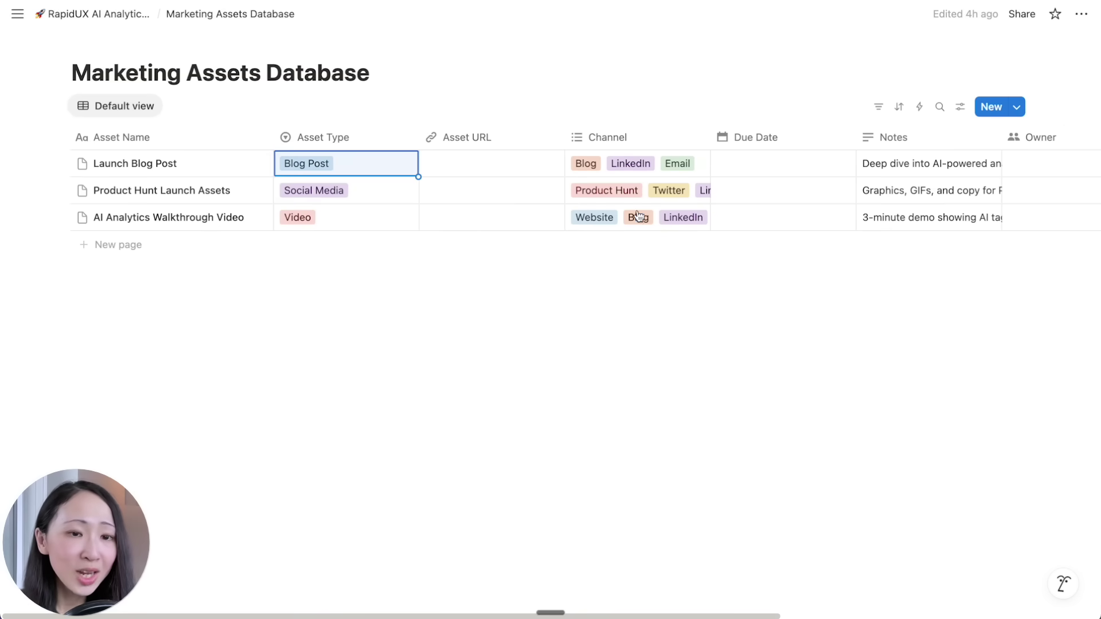
{"action": "left_click", "coordinate": [647, 160]}
{"action": "key", "text": "Escape"}
{"action": "left_click", "coordinate": [943, 163]}
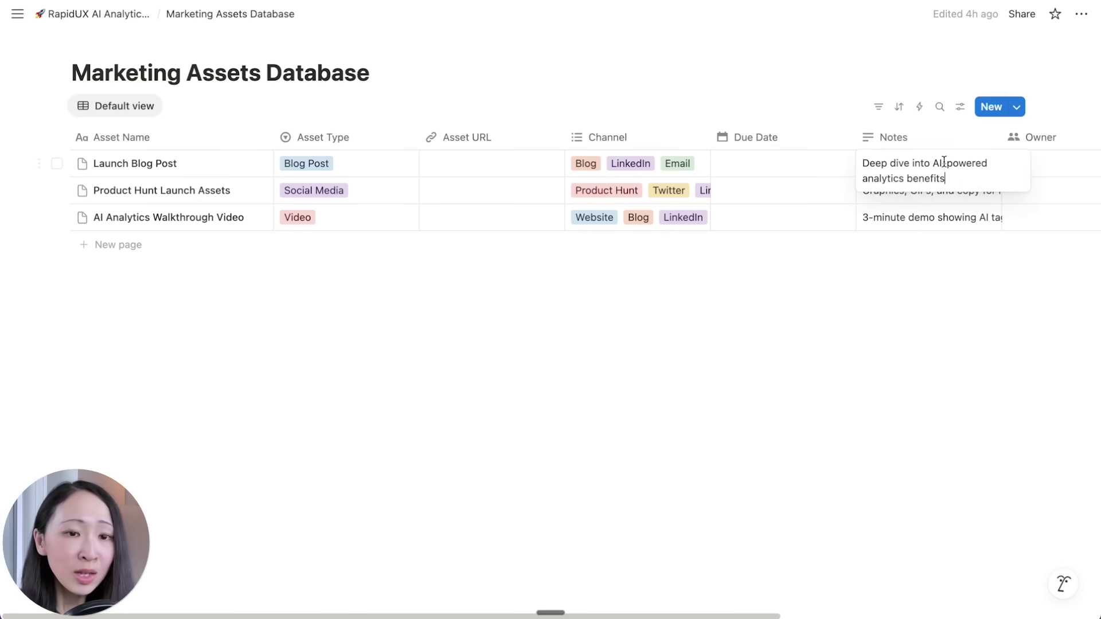
{"action": "key", "text": "Escape"}
{"action": "scroll", "coordinate": [933, 282], "scroll_direction": "right", "scroll_amount": 8}
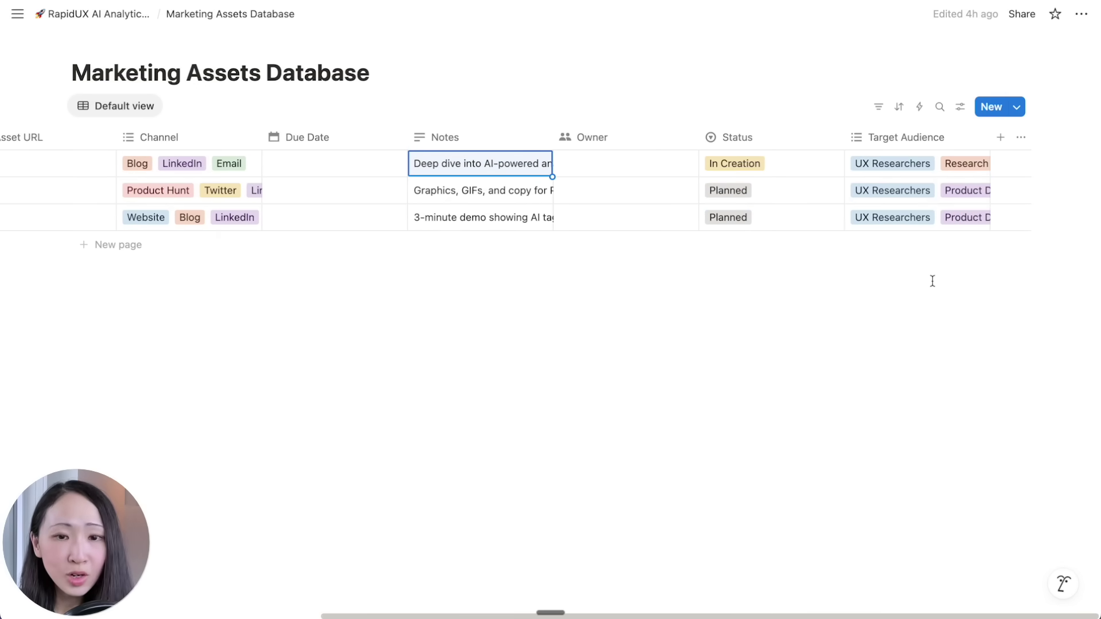
{"action": "left_click", "coordinate": [930, 167]}
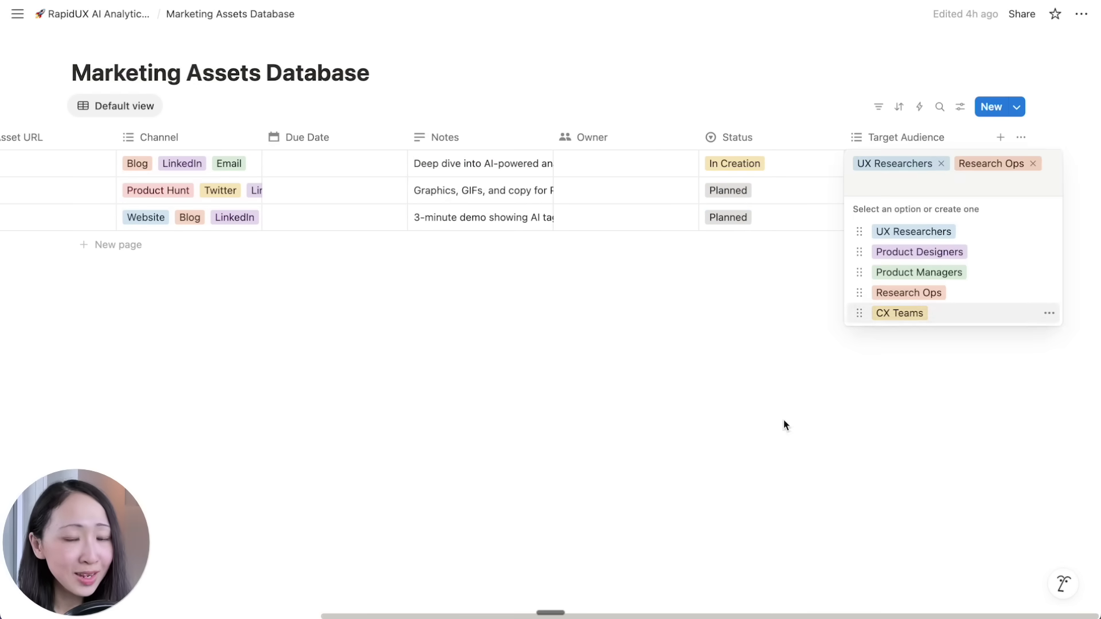
{"action": "key", "text": "Escape"}
{"action": "key", "text": "super+bracketleft"}
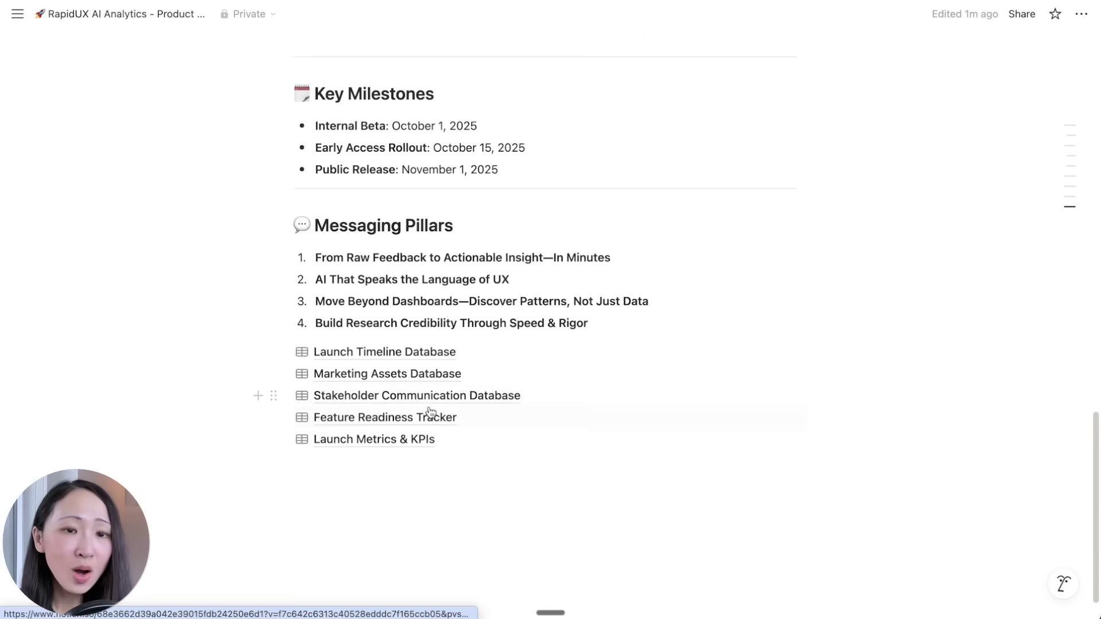
Check Feature Readiness Tracker's Development Status and Risk Level, then return to RapidUX AI Analytics
{"action": "left_click", "coordinate": [425, 417]}
{"action": "mouse_move", "coordinate": [234, 166]}
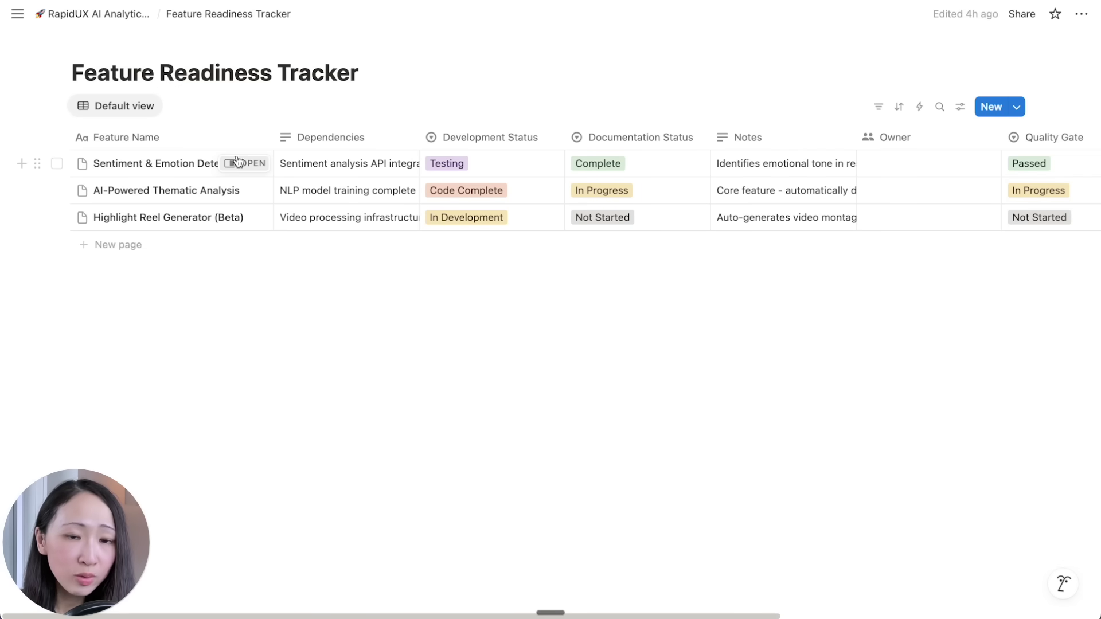
{"action": "left_click", "coordinate": [474, 169]}
{"action": "key", "text": "Escape"}
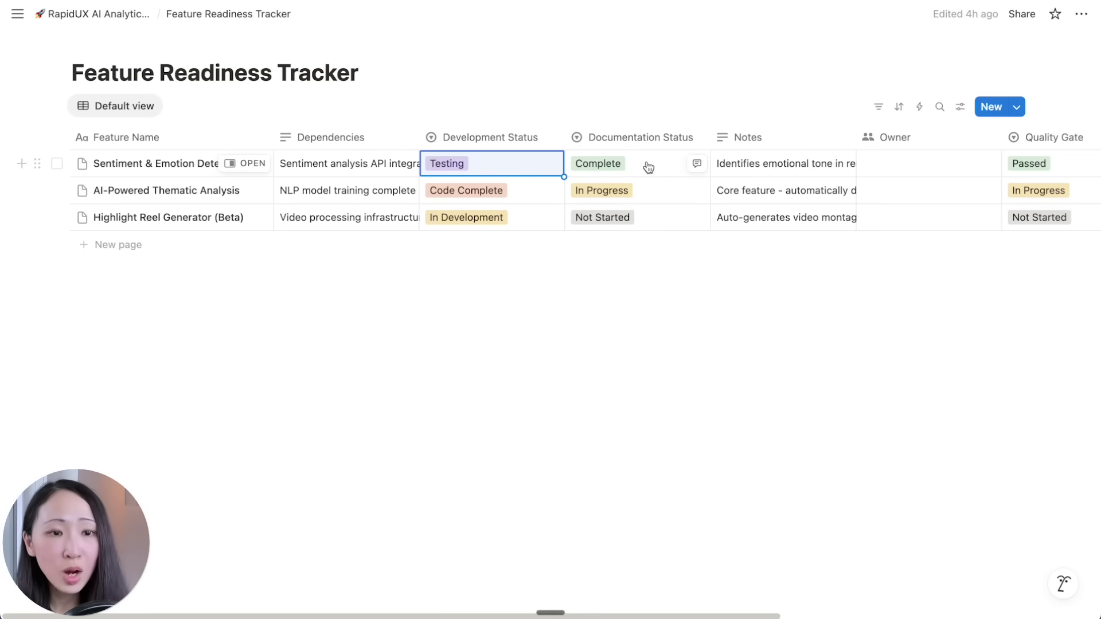
{"action": "scroll", "coordinate": [941, 191], "scroll_direction": "right", "scroll_amount": 5}
{"action": "scroll", "coordinate": [814, 174], "scroll_direction": "right", "scroll_amount": 4}
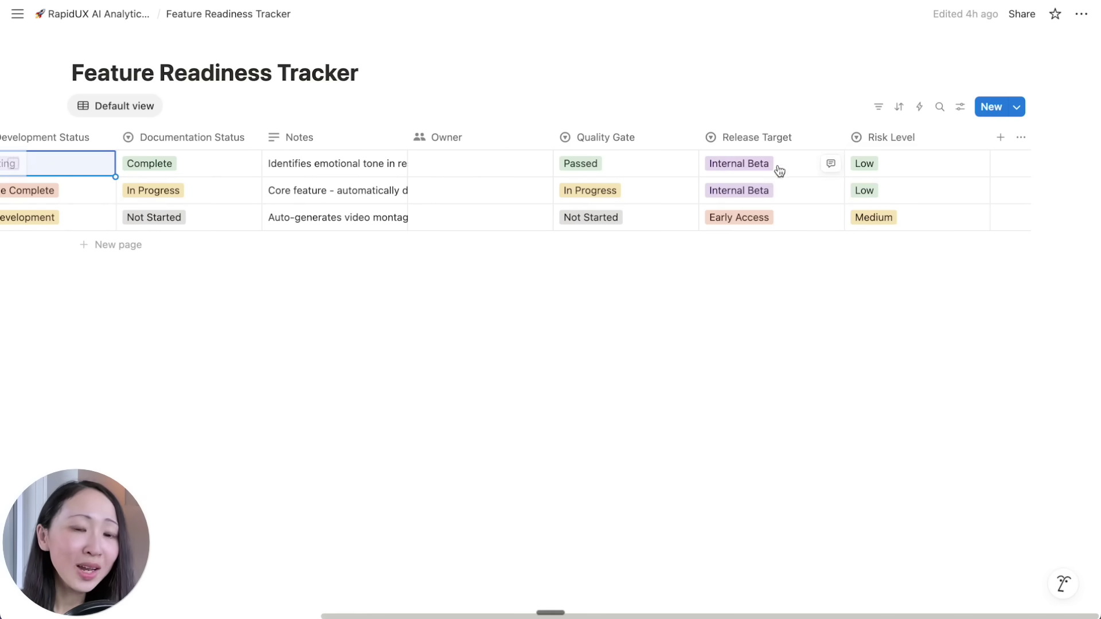
{"action": "left_click", "coordinate": [910, 160]}
{"action": "left_click", "coordinate": [705, 364]}
{"action": "scroll", "coordinate": [705, 364], "scroll_direction": "left", "scroll_amount": 8}
{"action": "left_click", "coordinate": [107, 16]}
{"action": "mouse_move", "coordinate": [17, 14]}
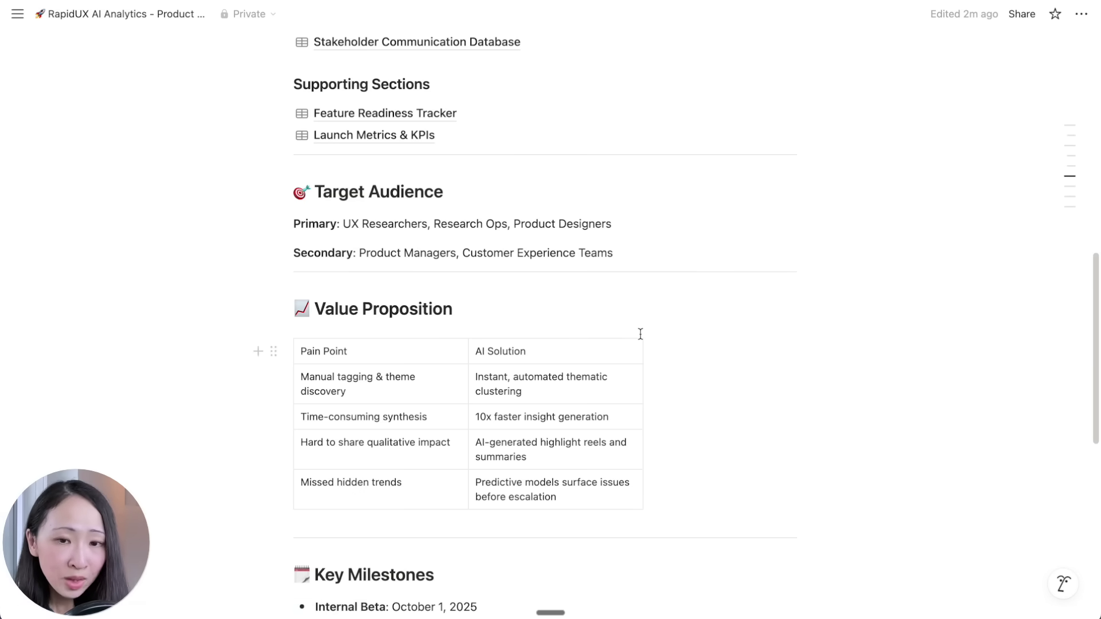
View the Launch Timeline Database block actions without changes, then scroll to Team Knowledge Repository
{"action": "scroll", "coordinate": [640, 334], "scroll_direction": "up", "scroll_amount": 10}
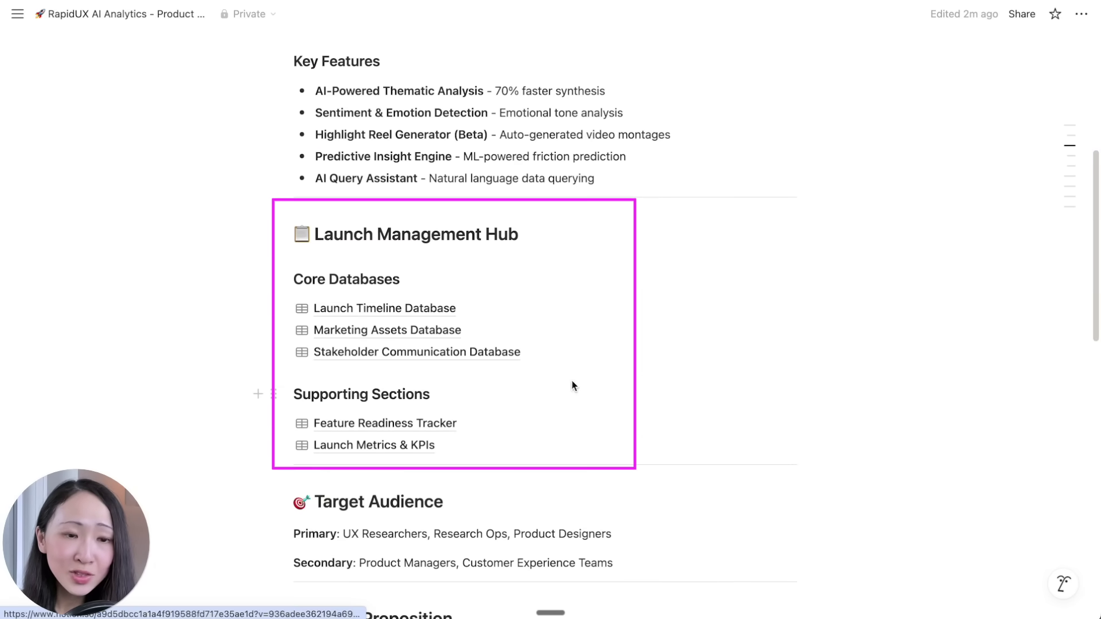
{"action": "left_click", "coordinate": [791, 308]}
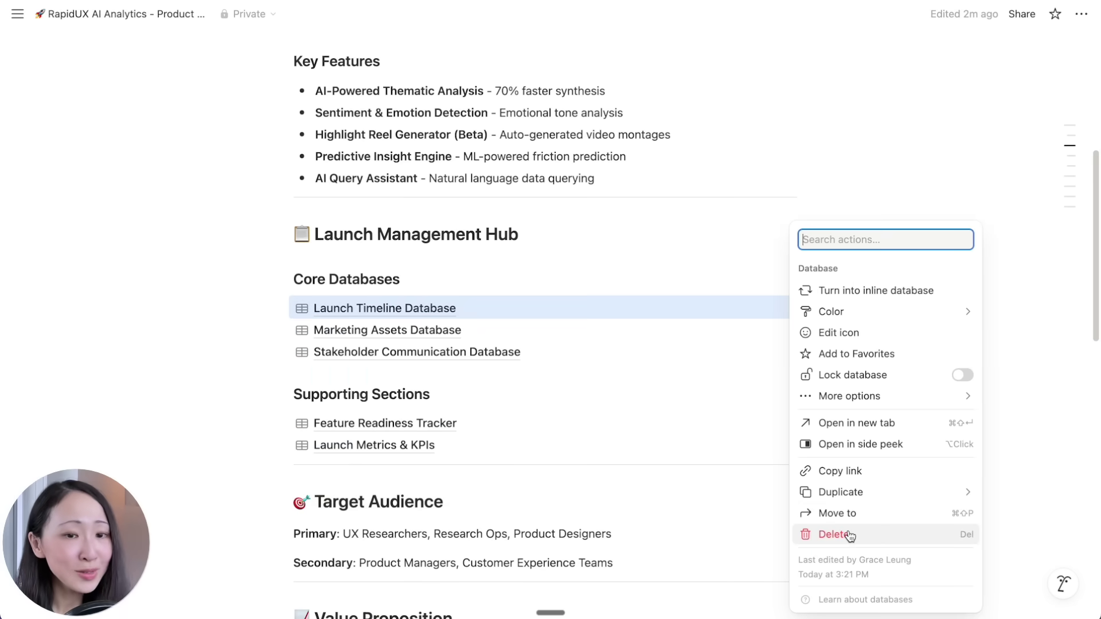
{"action": "key", "text": "Escape"}
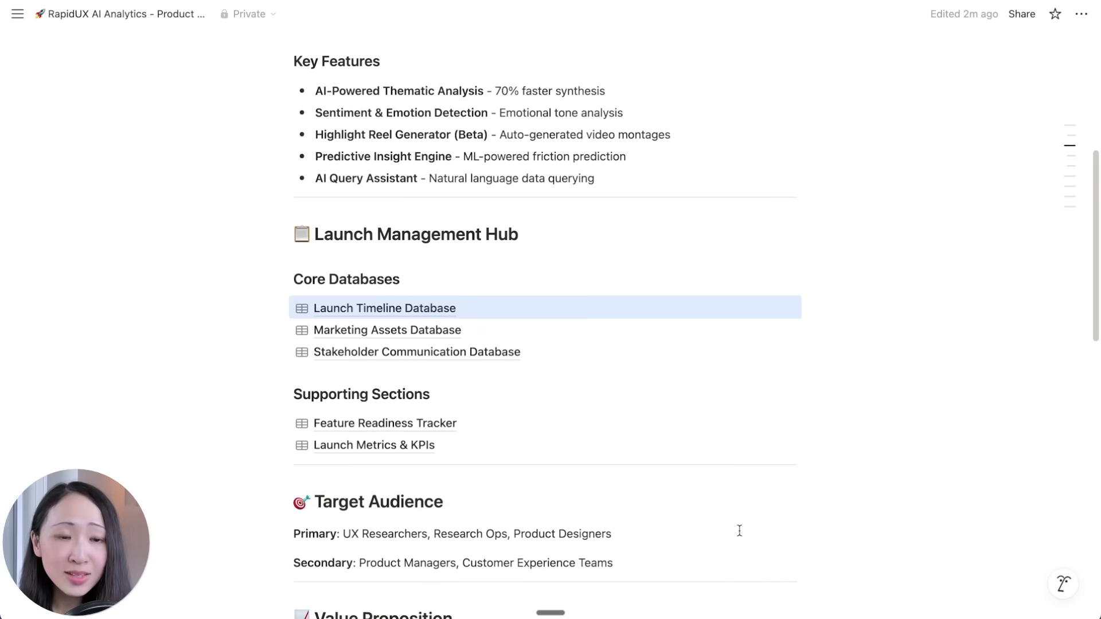
{"action": "left_click", "coordinate": [735, 510]}
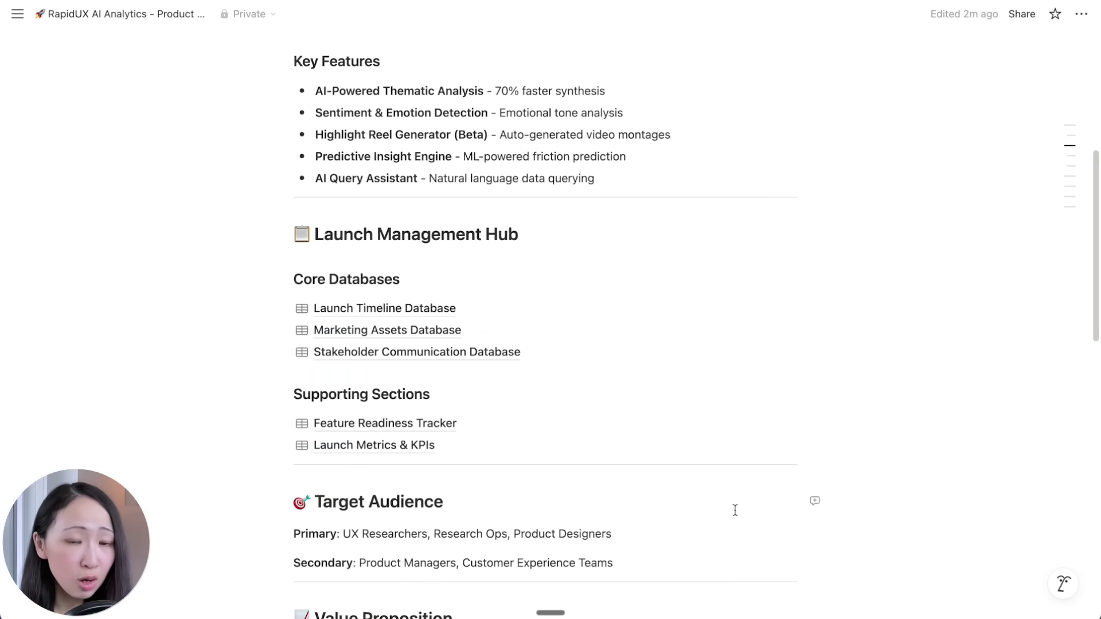
{"action": "scroll", "coordinate": [735, 510], "scroll_direction": "down", "scroll_amount": 3}
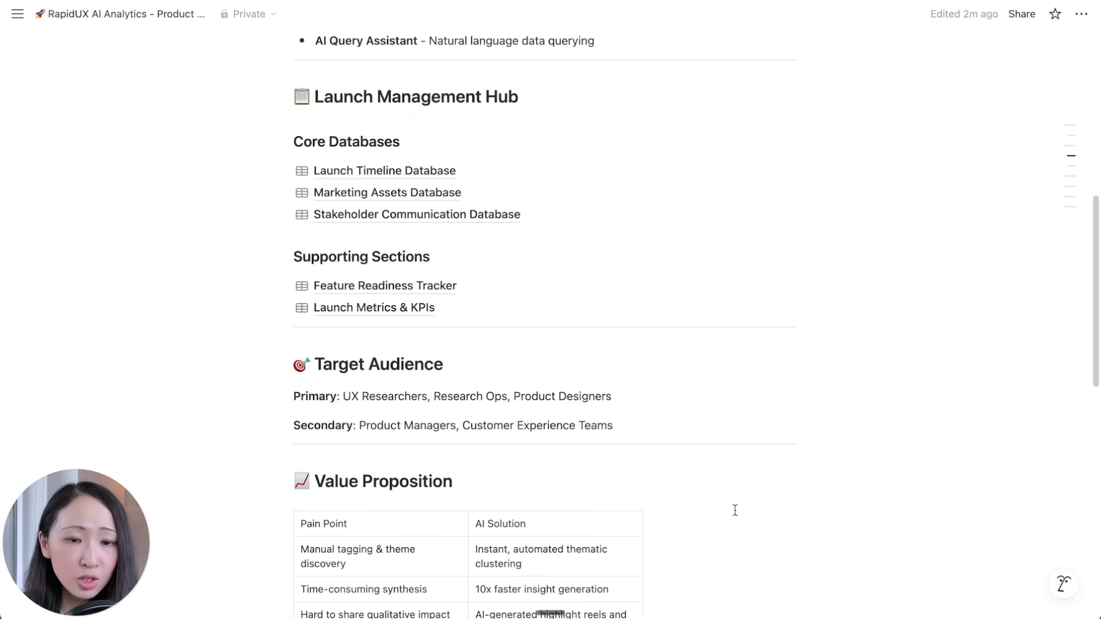
{"action": "scroll", "coordinate": [735, 510], "scroll_direction": "down", "scroll_amount": 5}
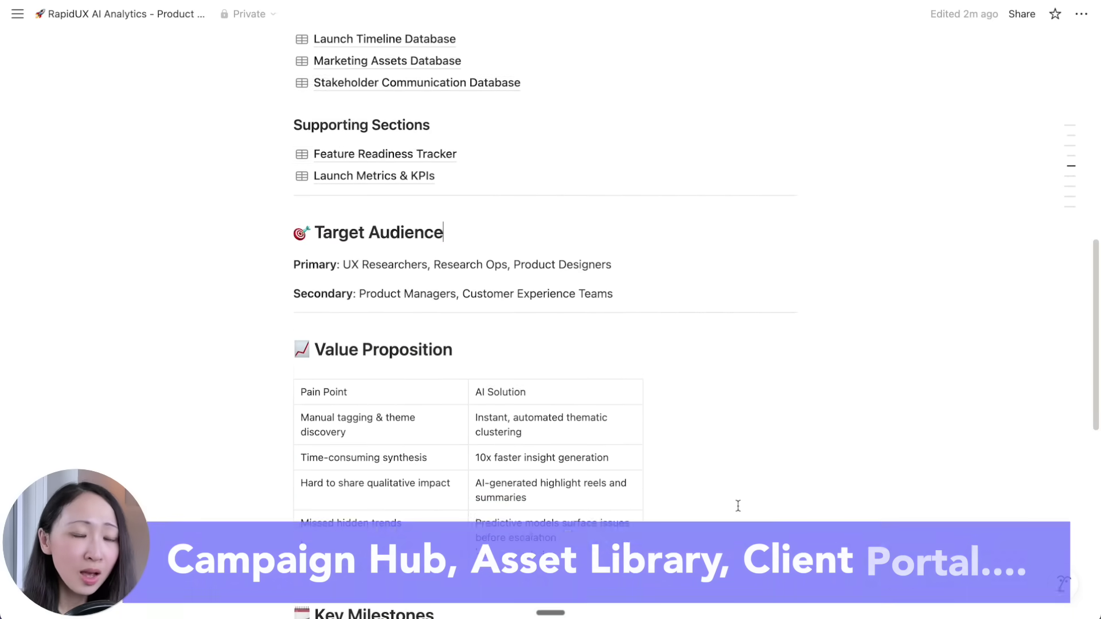
{"action": "scroll", "coordinate": [738, 506], "scroll_direction": "down", "scroll_amount": 5}
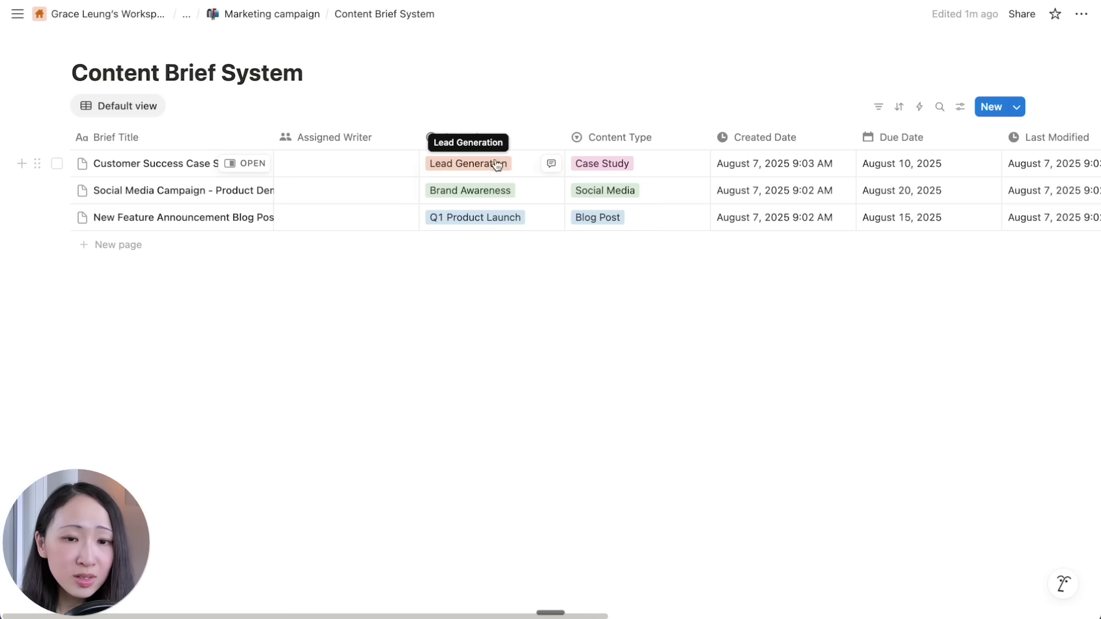
Peek at the Customer Success Case Study and Social Media Campaign briefs, then select column A feedback
{"action": "left_click", "coordinate": [497, 166]}
{"action": "left_click", "coordinate": [602, 255]}
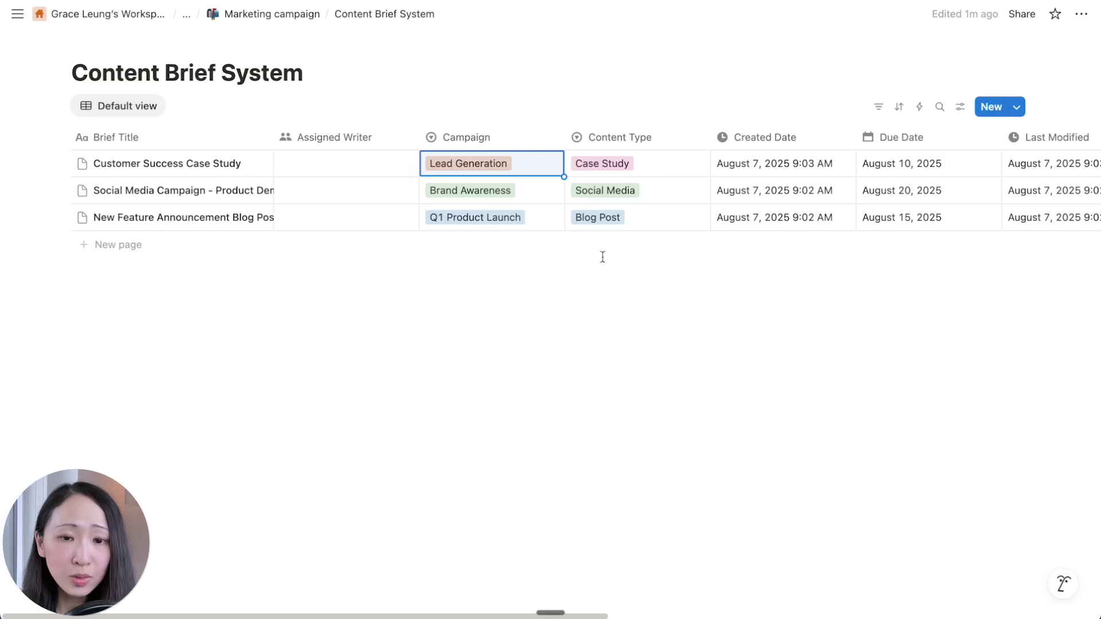
{"action": "left_click", "coordinate": [652, 170]}
{"action": "left_click", "coordinate": [352, 336]}
{"action": "left_click", "coordinate": [241, 167]}
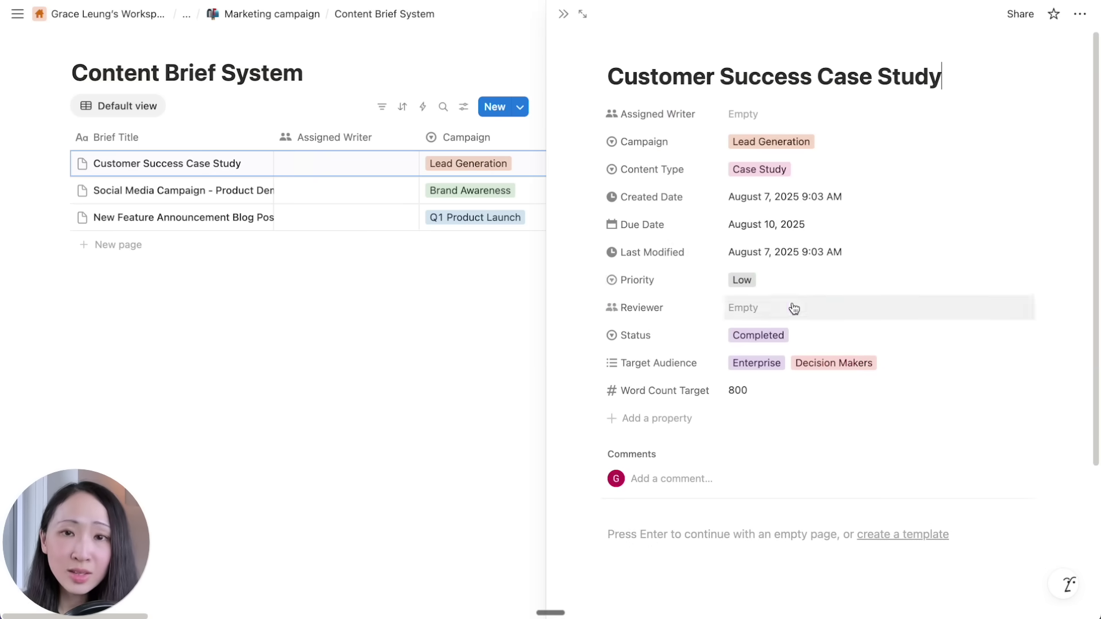
{"action": "key", "text": "Escape"}
{"action": "left_click", "coordinate": [253, 190]}
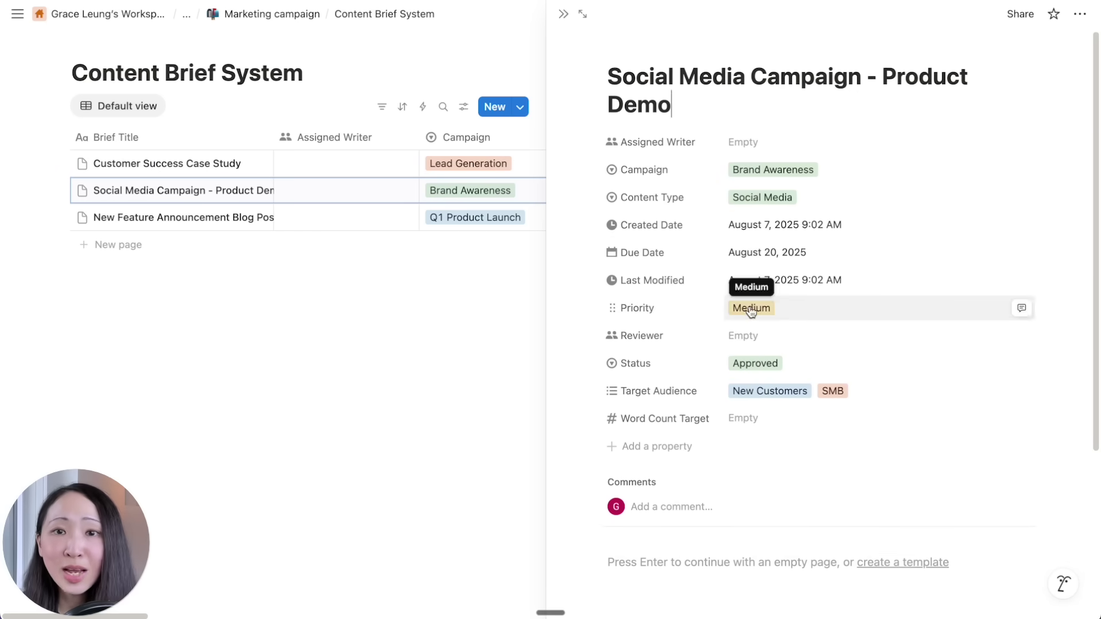
{"action": "scroll", "coordinate": [755, 438], "scroll_direction": "down", "scroll_amount": 3}
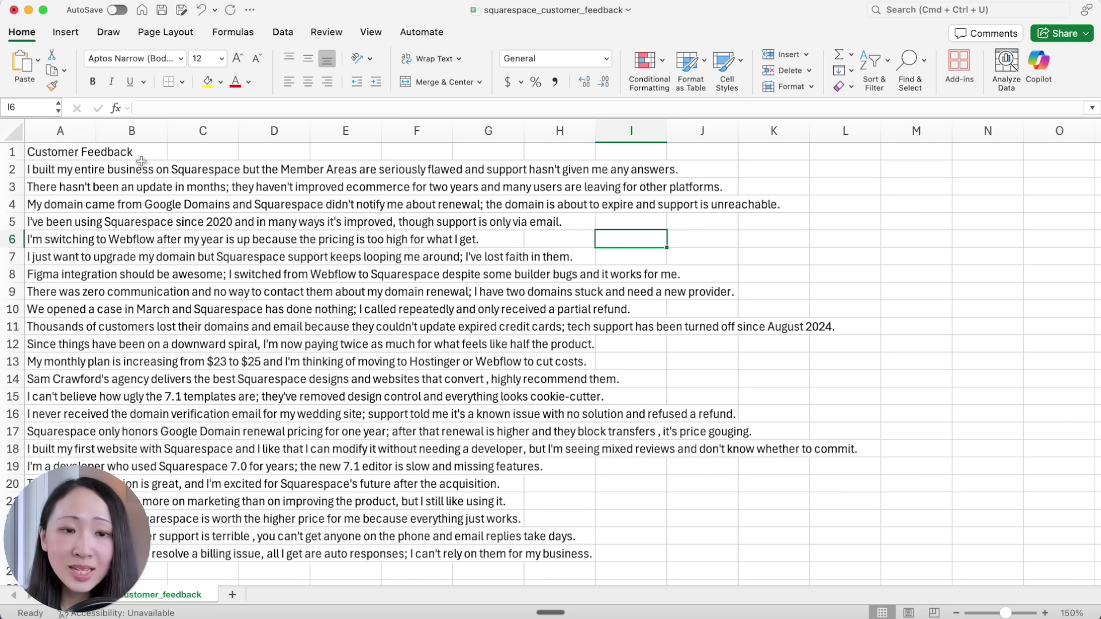
{"action": "left_click", "coordinate": [77, 133]}
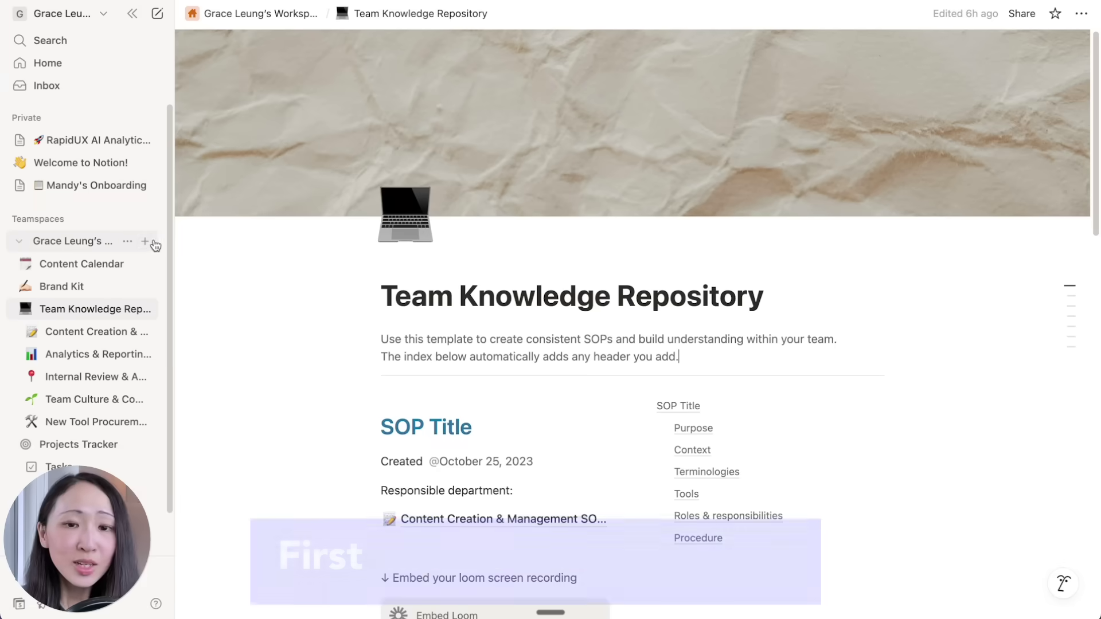
Import squarespace_customer_feedback CSV into an empty database named Customer Intelligence
{"action": "left_click", "coordinate": [149, 241]}
{"action": "left_click", "coordinate": [582, 184]}
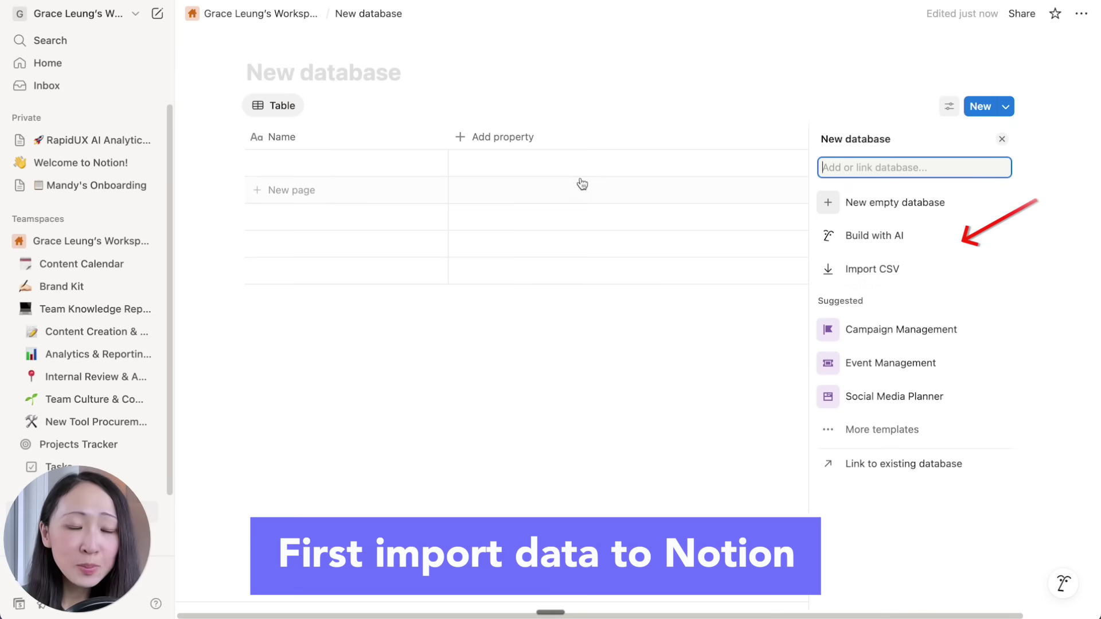
{"action": "left_click", "coordinate": [916, 276]}
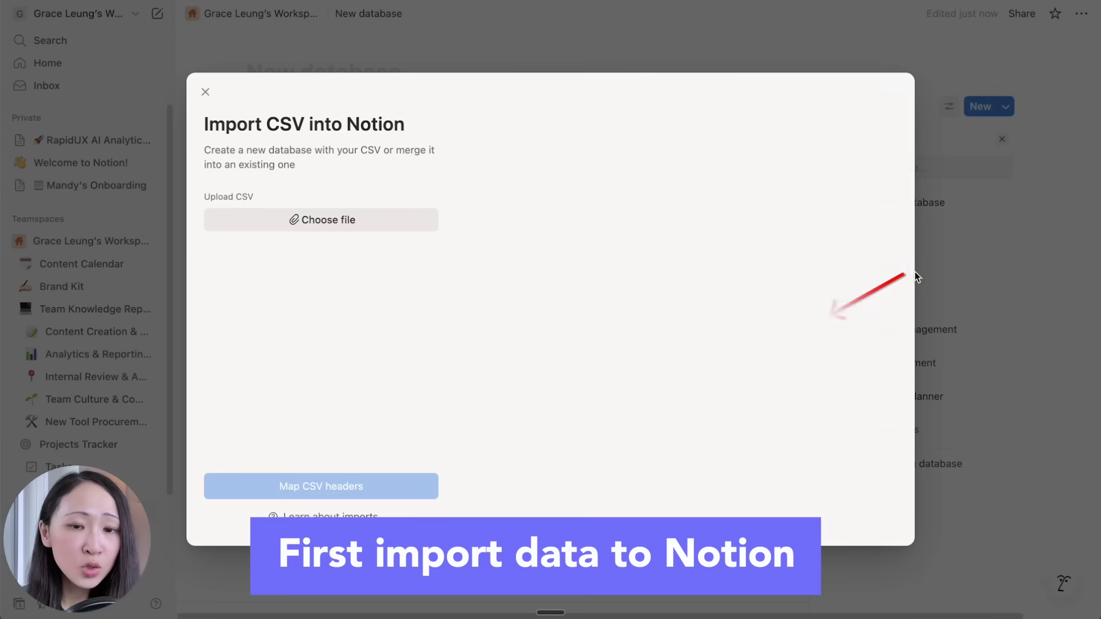
{"action": "left_click", "coordinate": [392, 225]}
{"action": "left_click", "coordinate": [347, 486]}
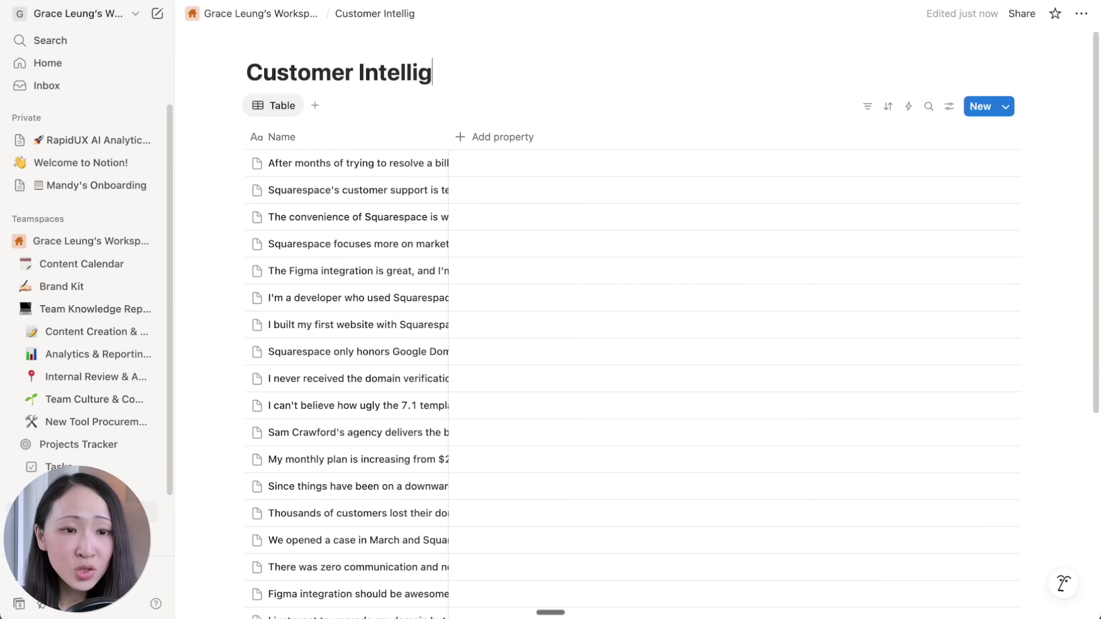
{"action": "type", "text": "ence"}
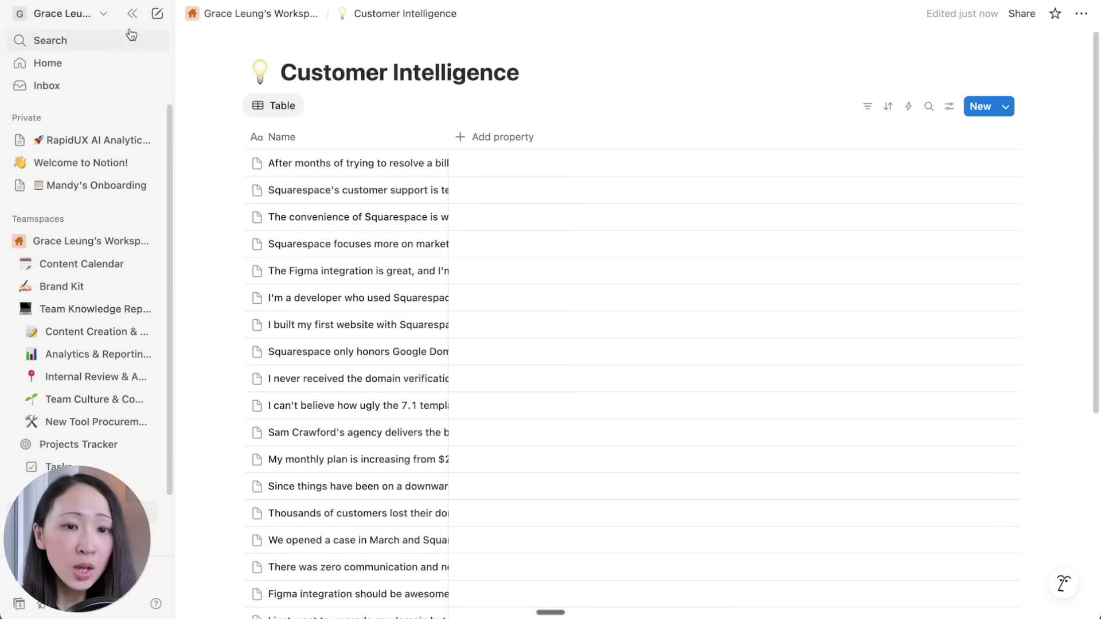
Collapse the sidebar and resize the Name column to show the full feedback text
{"action": "left_click", "coordinate": [132, 13]}
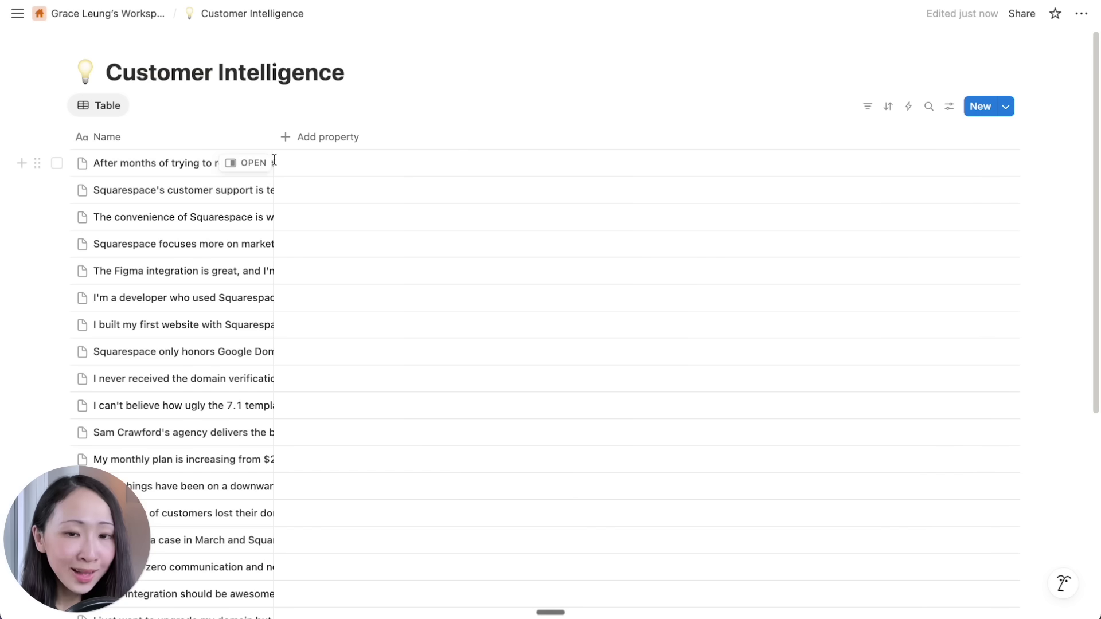
{"action": "left_click_drag", "start_coordinate": [273, 143], "coordinate": [501, 144]}
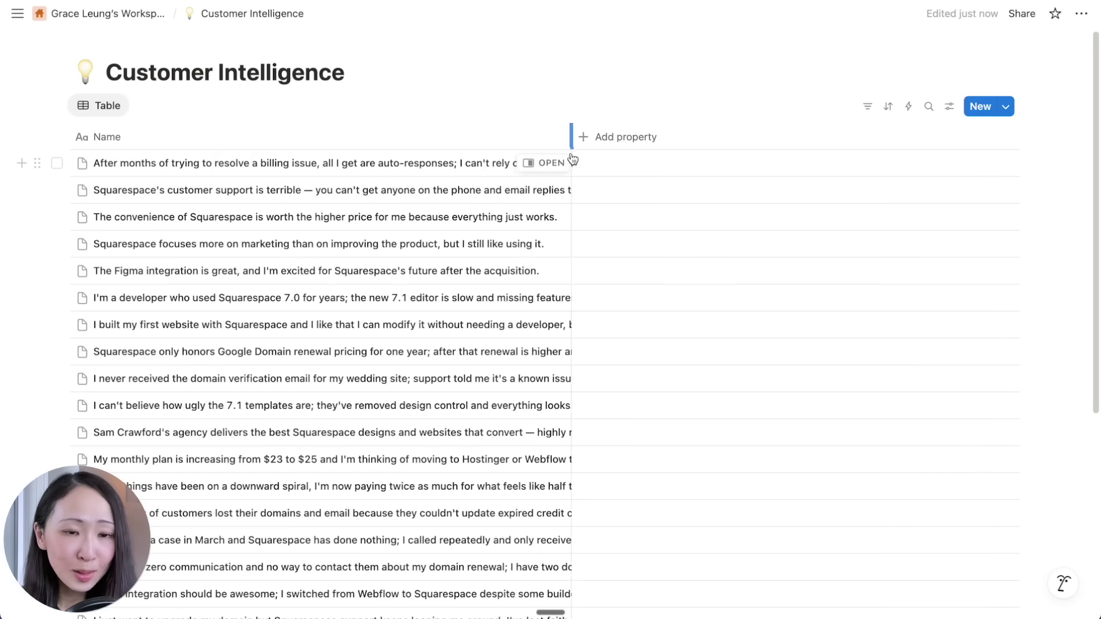
{"action": "left_click_drag", "start_coordinate": [572, 160], "coordinate": [452, 163]}
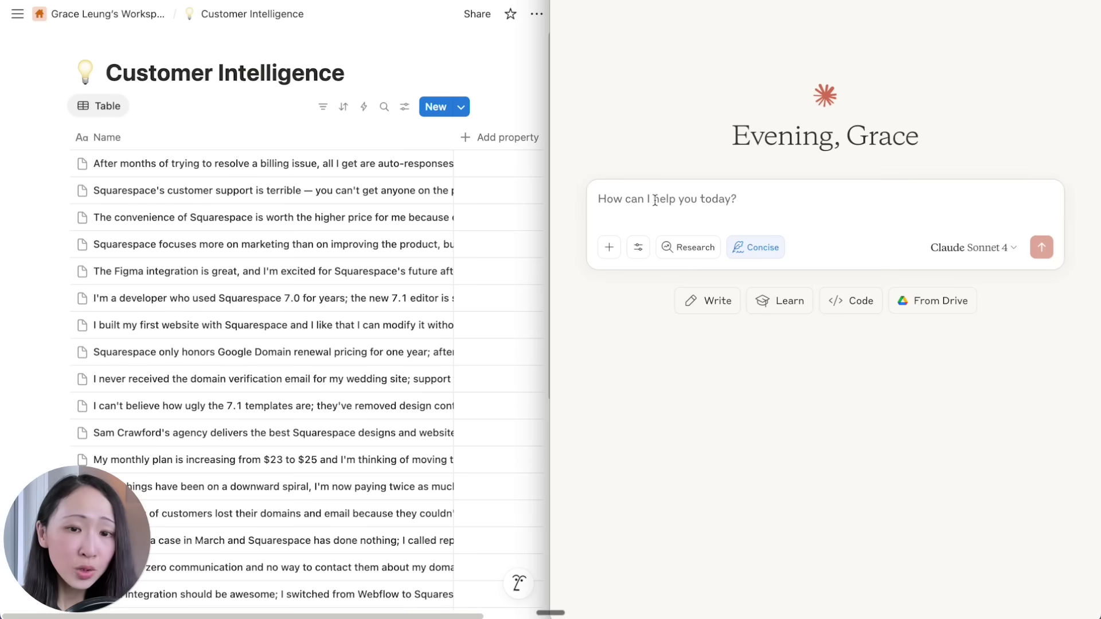
Paste the categorisation prompt, check the notionApi connector under tools, and send the request
{"action": "type", "text": "We are reviewing the customer feedback for our website building platform product Squarespace research tool on Notion. Help to locate the Customer Intelligence database on Notion, then add these 3 property: \"Pain Point Type\", \"Owner\", and \"Priority Level\". Analyze each customer feedback entry and assign appropriate values to categorize and prioritize the insights for actionable follow-up.  Use these labels: Pain Point Type: Support Issues / Domain Management / Migration / Feature / Pricing Owner: Sales / Product / Marketing Priority Level: Low / Medium / High  IMPORTANT: make sure there is no entries that have missing properties"}
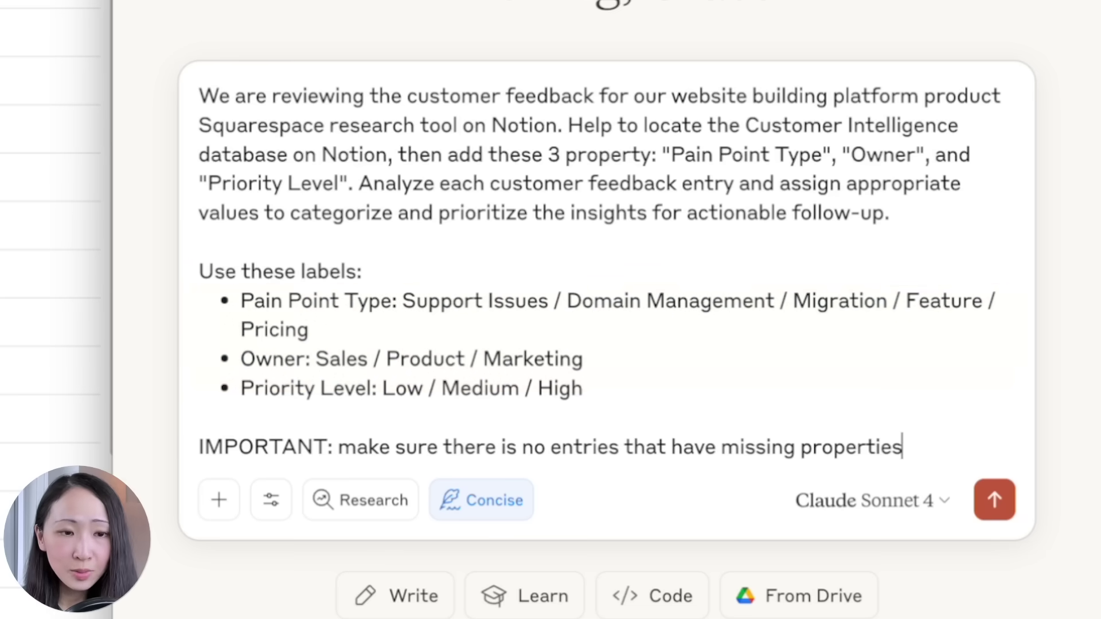
{"action": "left_click", "coordinate": [271, 500]}
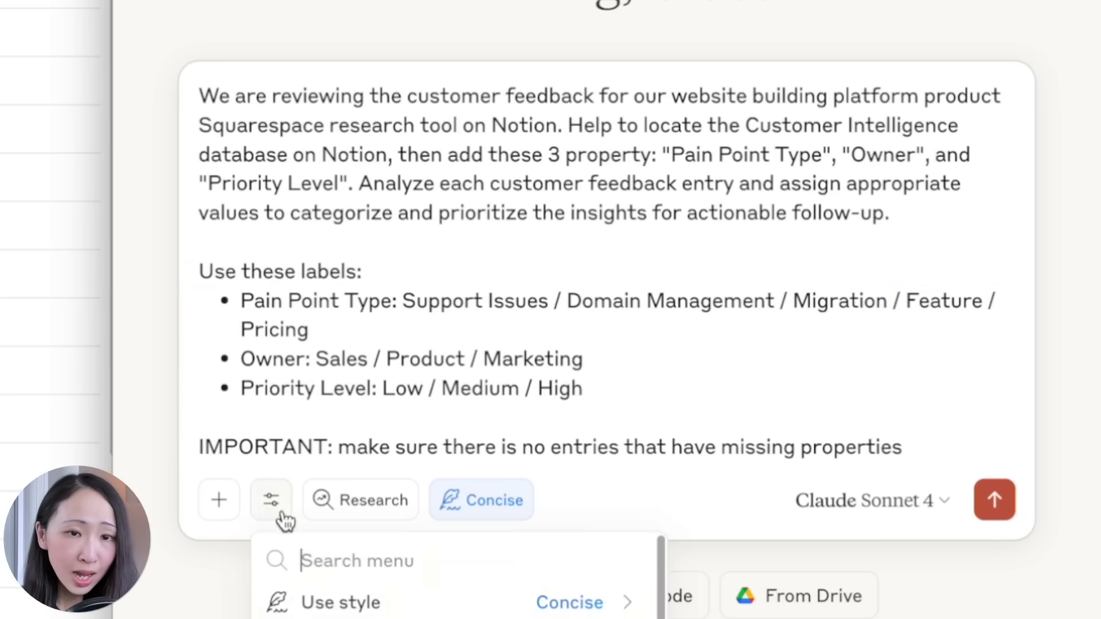
{"action": "scroll", "coordinate": [459, 574], "scroll_direction": "down", "scroll_amount": 5}
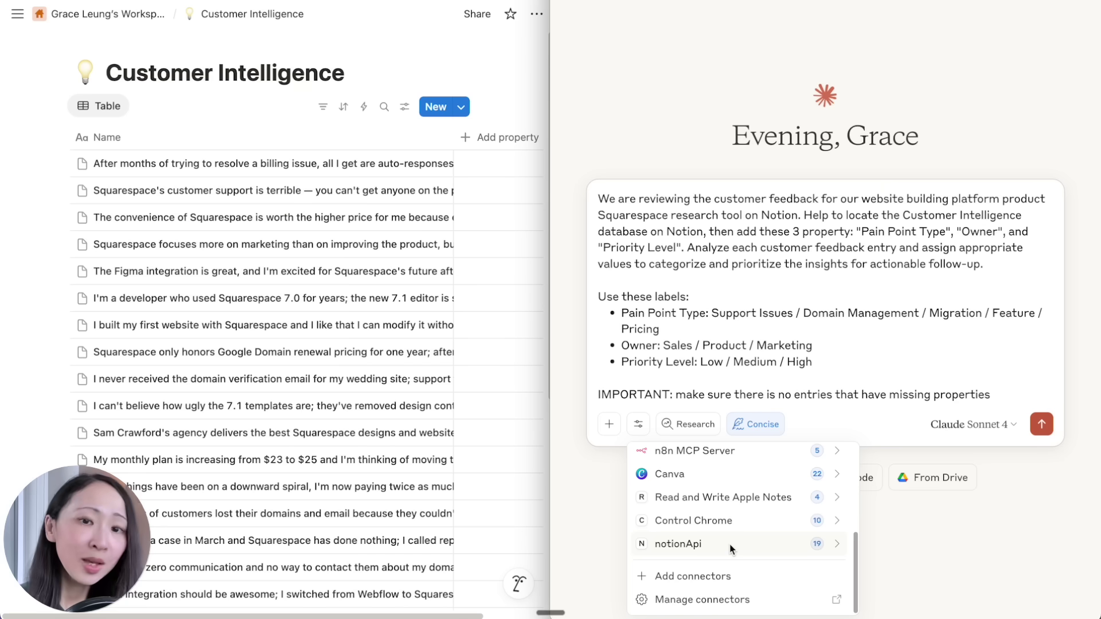
{"action": "key", "text": "Escape"}
{"action": "key", "text": "Return"}
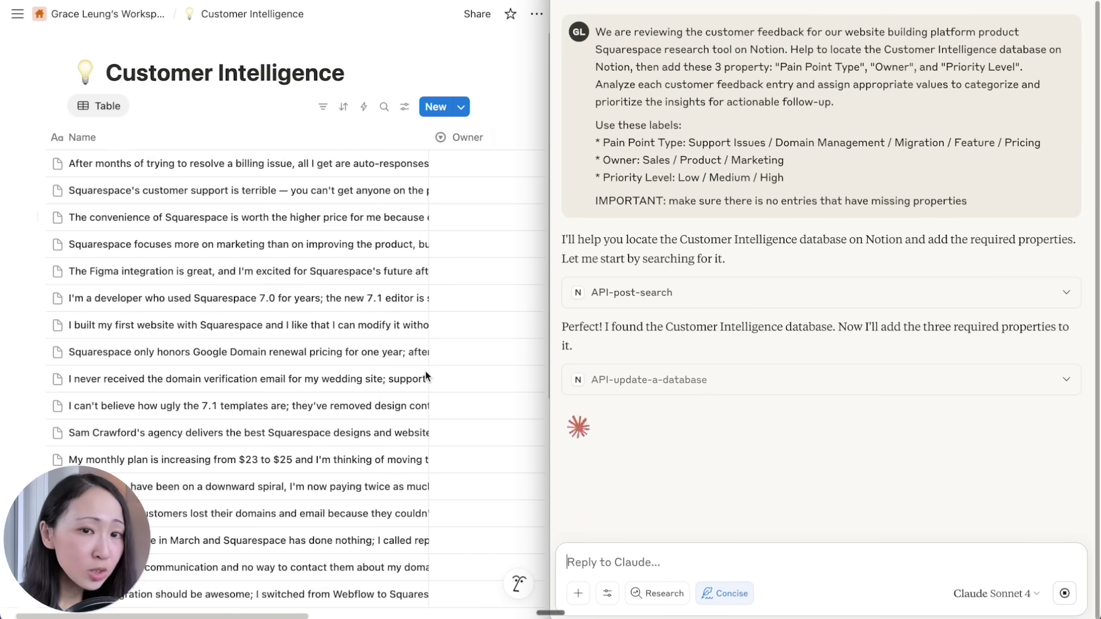
Approve Claude's Notion tool calls to add Pain Point Type, Owner and Priority Level to all 26 entries
{"action": "scroll", "coordinate": [344, 345], "scroll_direction": "right", "scroll_amount": 5}
{"action": "left_click", "coordinate": [696, 395]}
{"action": "scroll", "coordinate": [405, 389], "scroll_direction": "left", "scroll_amount": 1}
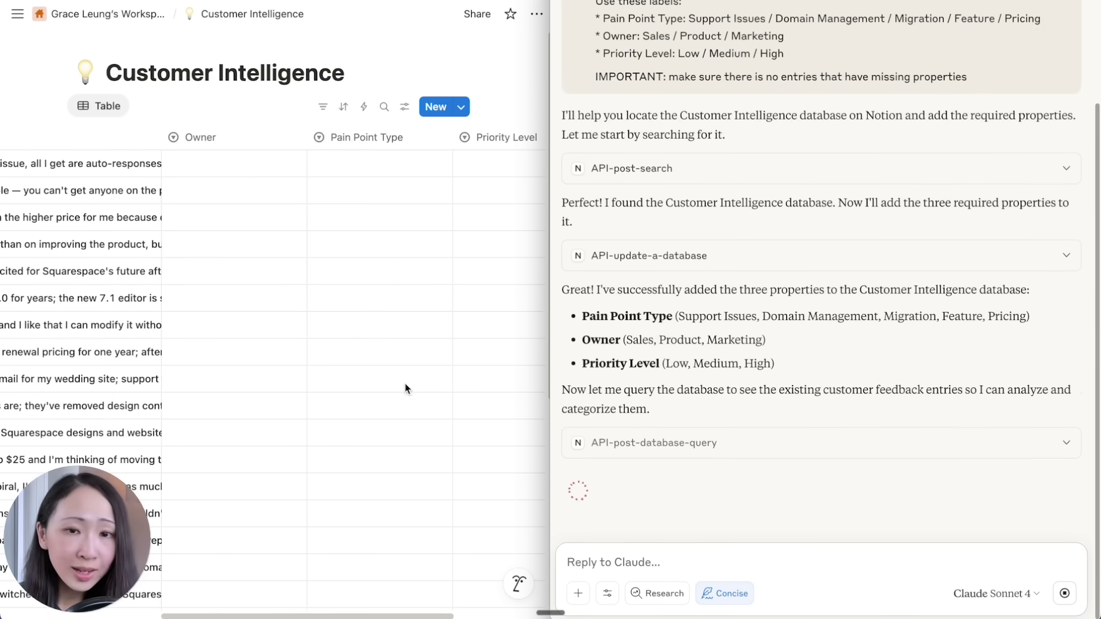
{"action": "left_click", "coordinate": [696, 394]}
{"action": "scroll", "coordinate": [385, 444], "scroll_direction": "left", "scroll_amount": 3}
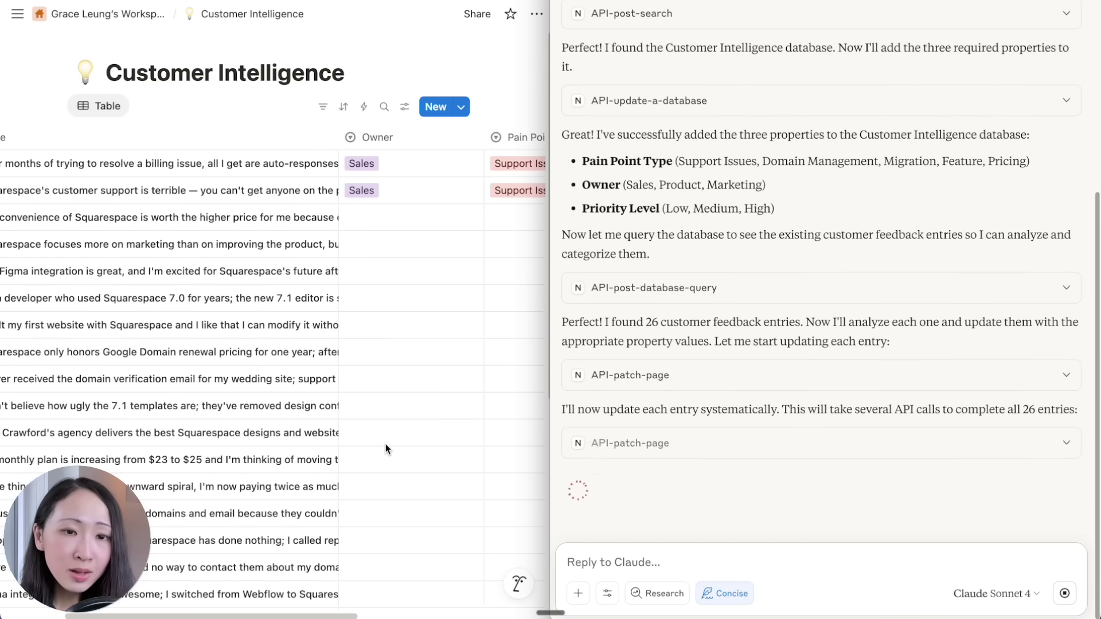
{"action": "scroll", "coordinate": [386, 444], "scroll_direction": "right", "scroll_amount": 3}
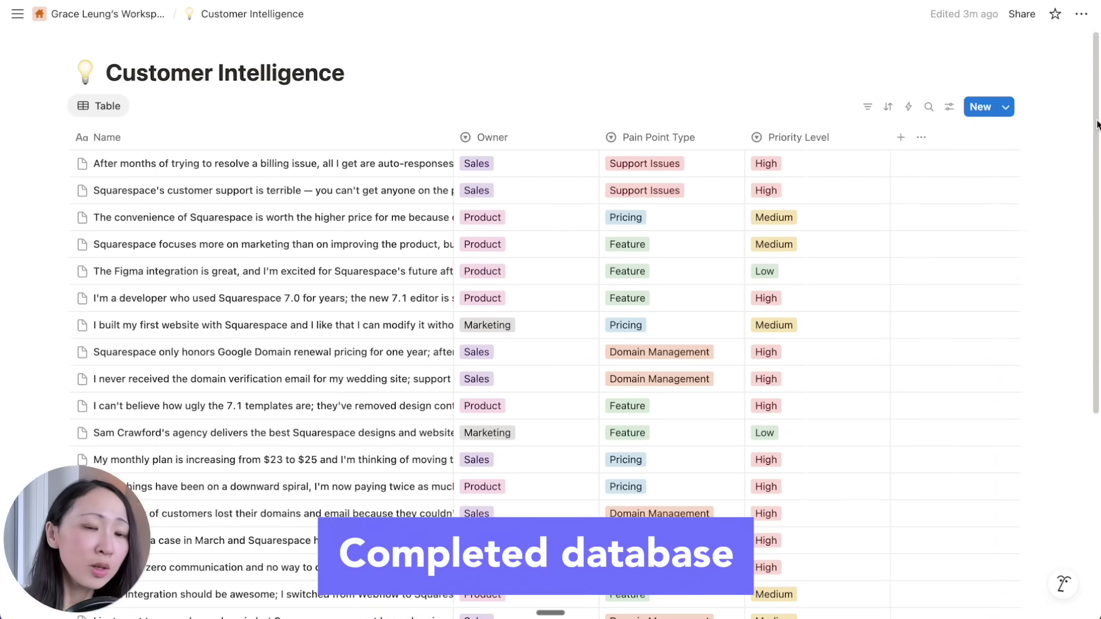
{"action": "left_click", "coordinate": [505, 163]}
{"action": "key", "text": "Escape"}
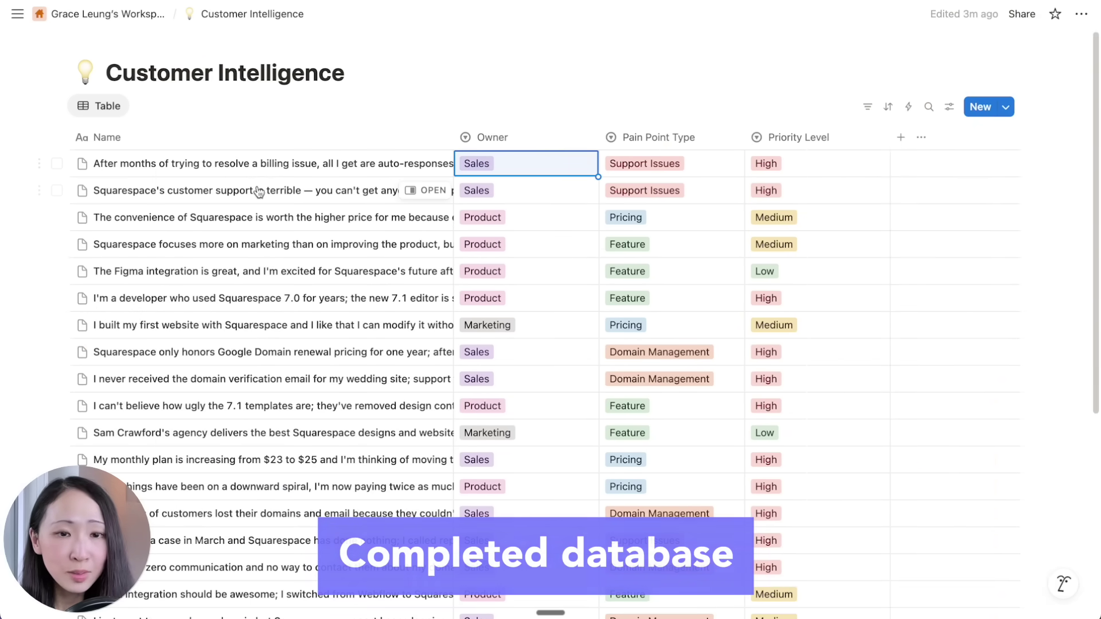
{"action": "left_click", "coordinate": [660, 163]}
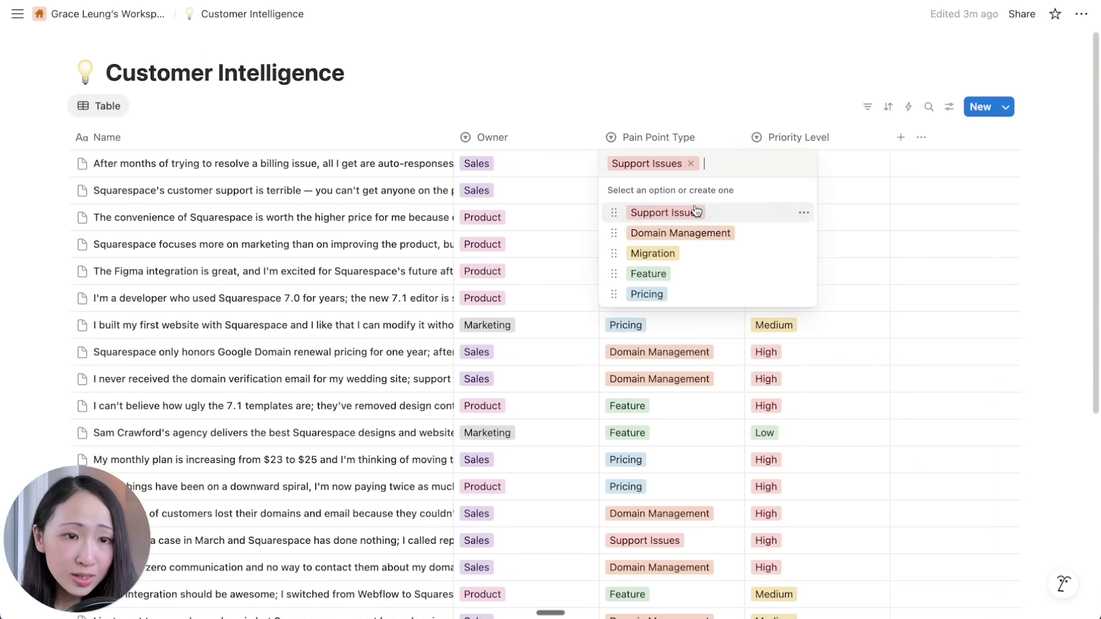
{"action": "left_click", "coordinate": [696, 212]}
{"action": "left_click_drag", "start_coordinate": [1099, 187], "coordinate": [1098, 248]}
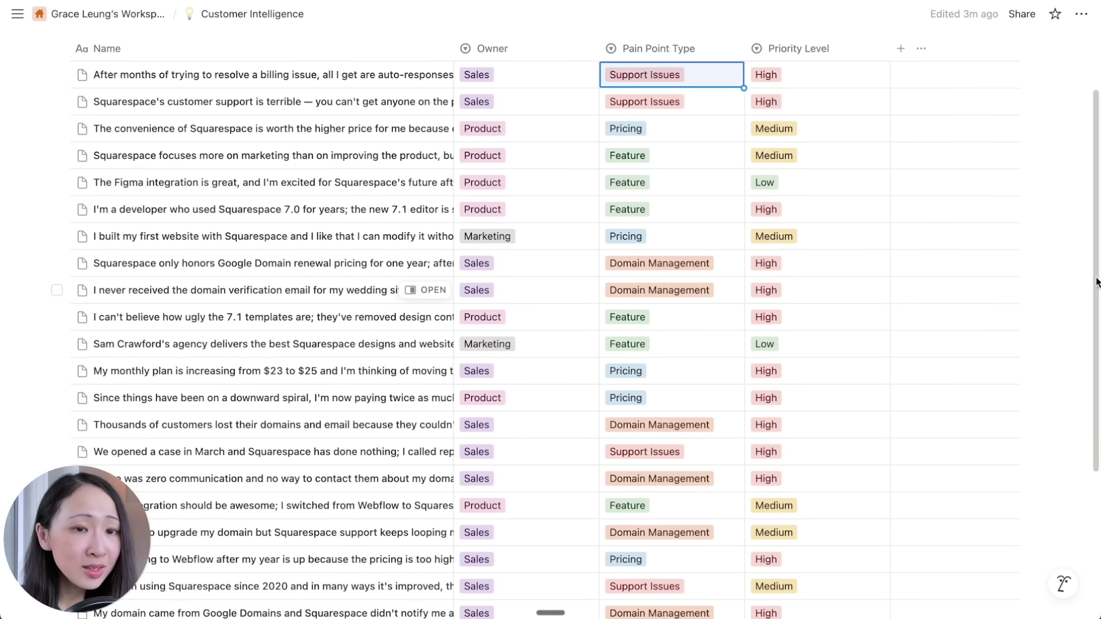
{"action": "mouse_move", "coordinate": [1096, 283]}
{"action": "left_mouse_down"}
{"action": "mouse_move", "coordinate": [1097, 367]}
{"action": "mouse_move", "coordinate": [1097, 265]}
{"action": "left_mouse_up"}
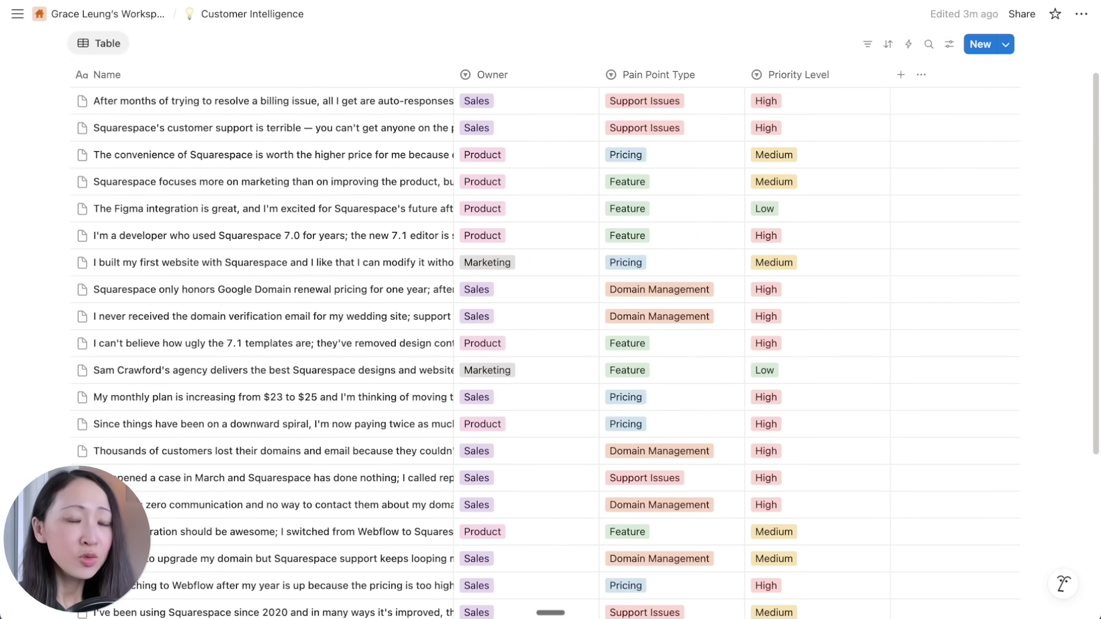
{"action": "left_click", "coordinate": [429, 101]}
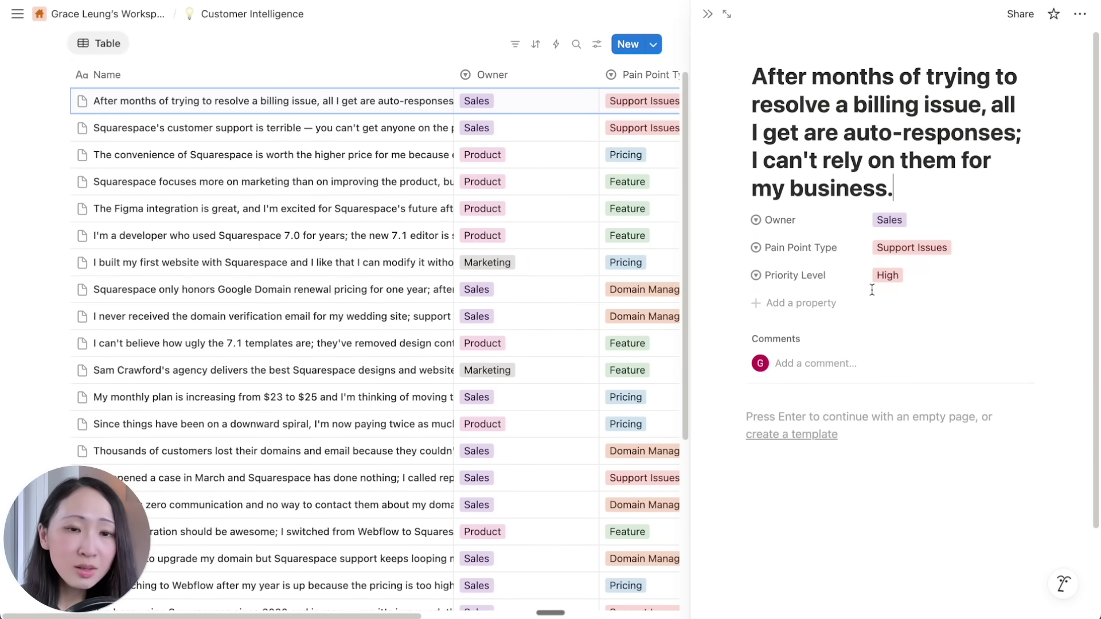
{"action": "left_click", "coordinate": [707, 14]}
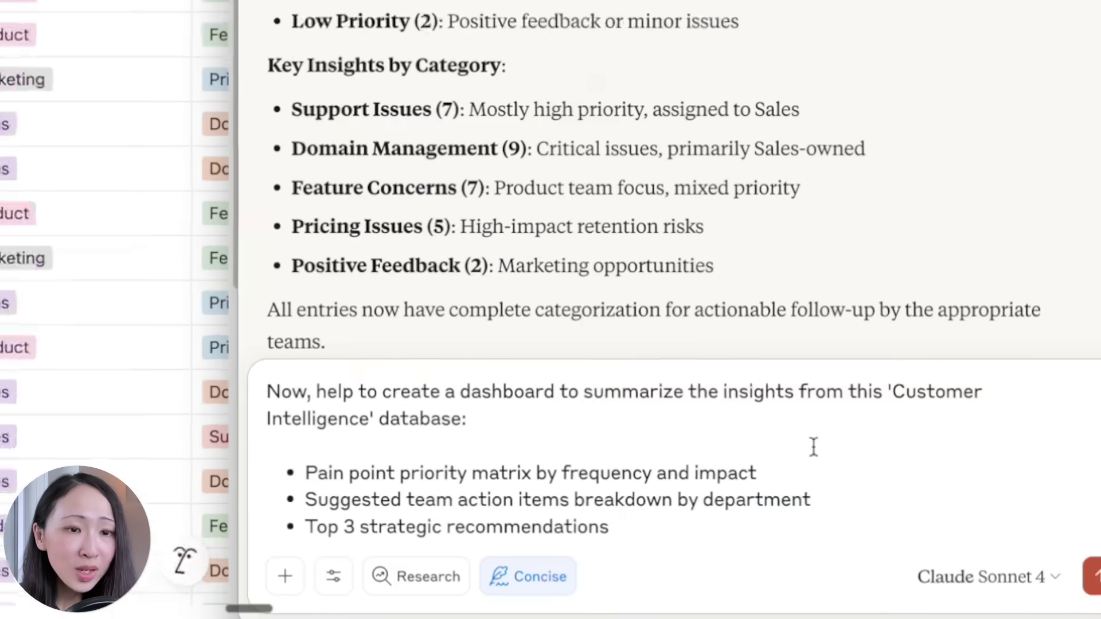
Send the Customer Intelligence Dashboard prompt and scroll through the rendered dashboard artifact
{"action": "key", "text": "Return"}
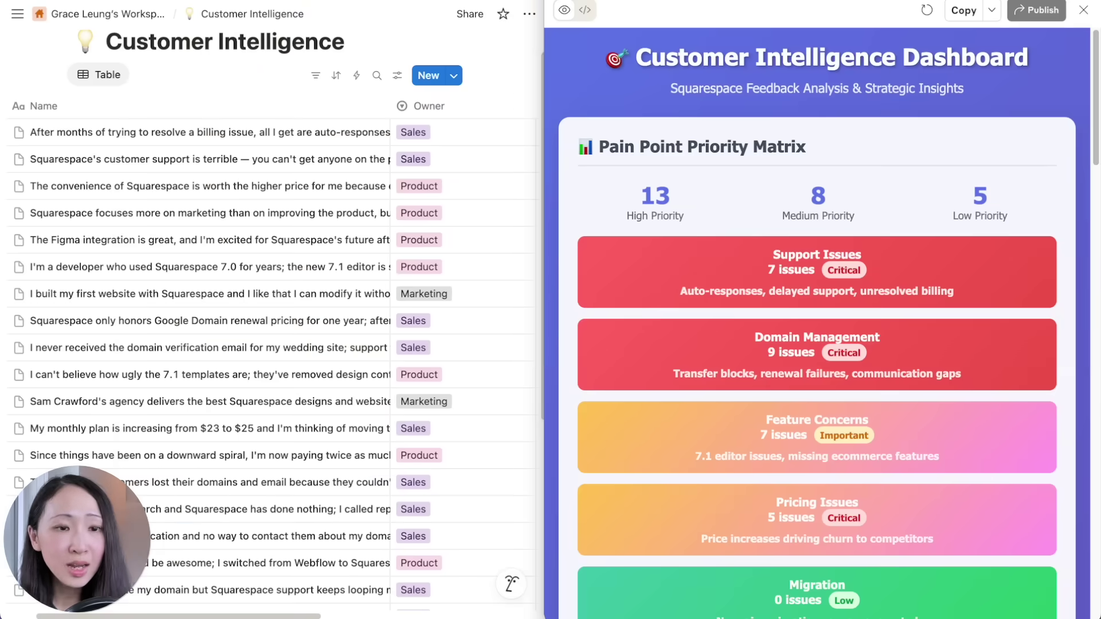
{"action": "scroll", "coordinate": [503, 301], "scroll_direction": "right", "scroll_amount": 5}
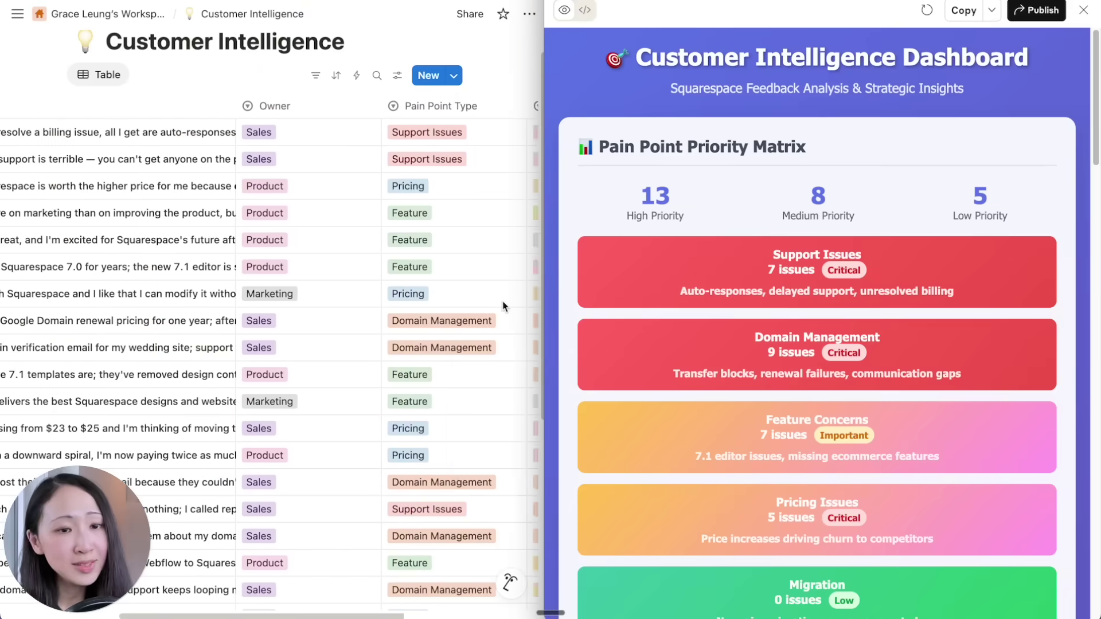
{"action": "scroll", "coordinate": [808, 374], "scroll_direction": "down", "scroll_amount": 1}
{"action": "scroll", "coordinate": [809, 375], "scroll_direction": "down", "scroll_amount": 8}
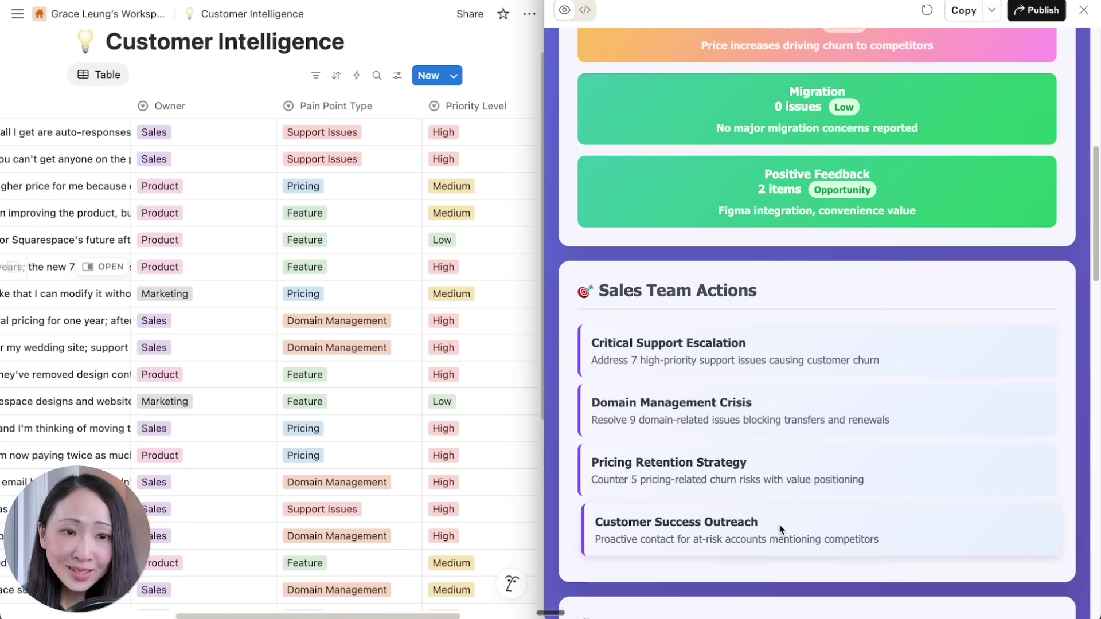
{"action": "scroll", "coordinate": [779, 525], "scroll_direction": "down", "scroll_amount": 8}
{"action": "scroll", "coordinate": [733, 516], "scroll_direction": "down", "scroll_amount": 10}
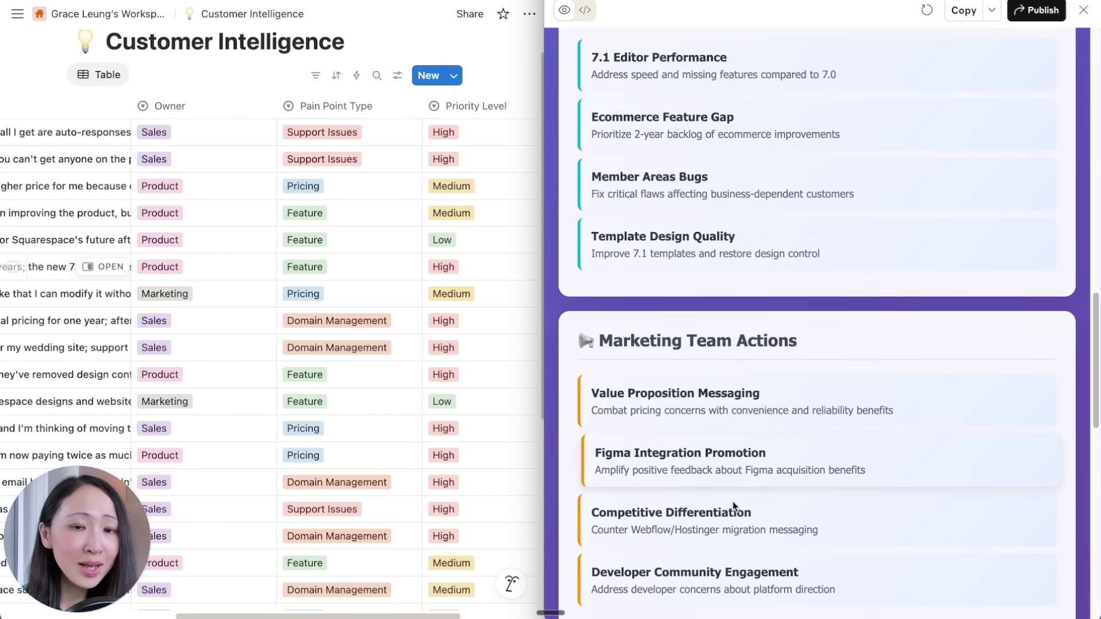
{"action": "scroll", "coordinate": [732, 502], "scroll_direction": "down", "scroll_amount": 5}
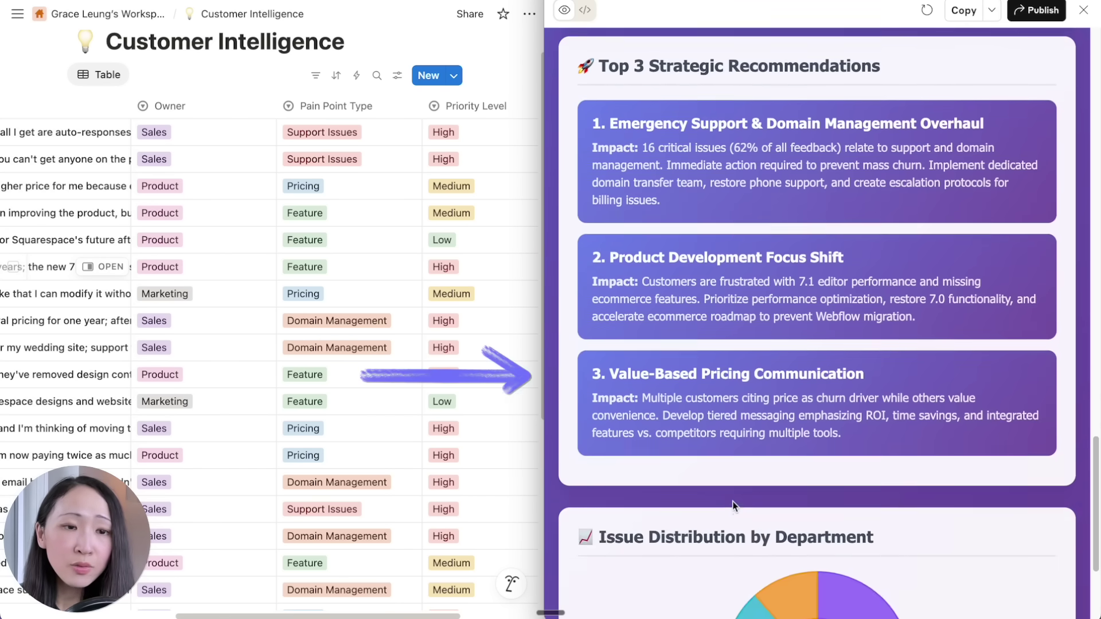
{"action": "mouse_move", "coordinate": [801, 528]}
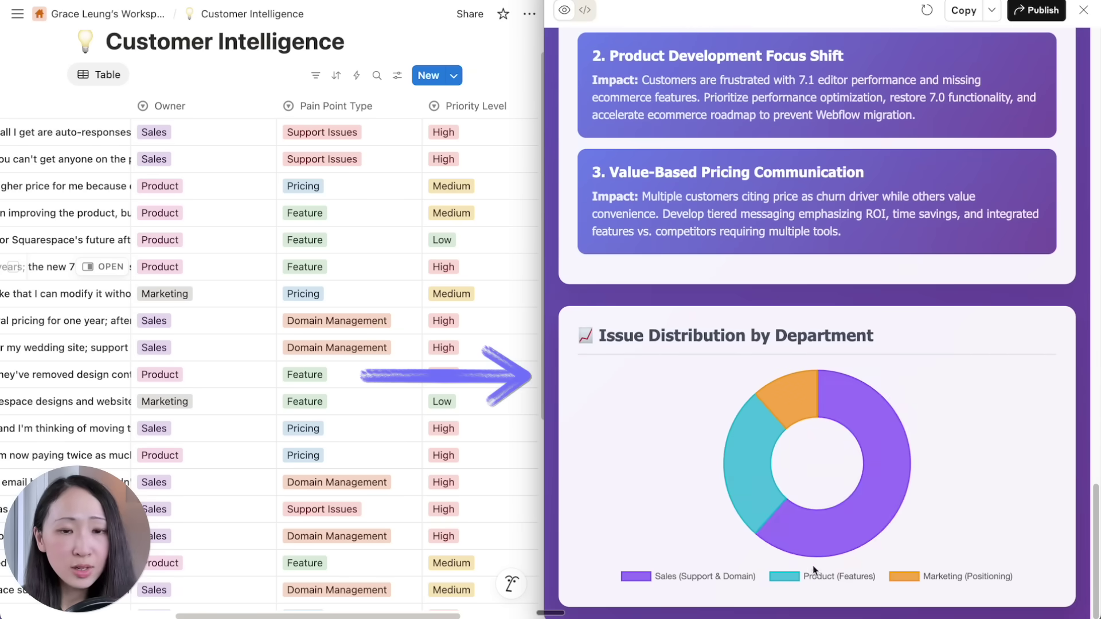
{"action": "scroll", "coordinate": [824, 468], "scroll_direction": "up", "scroll_amount": 20}
{"action": "scroll", "coordinate": [824, 468], "scroll_direction": "down", "scroll_amount": 10}
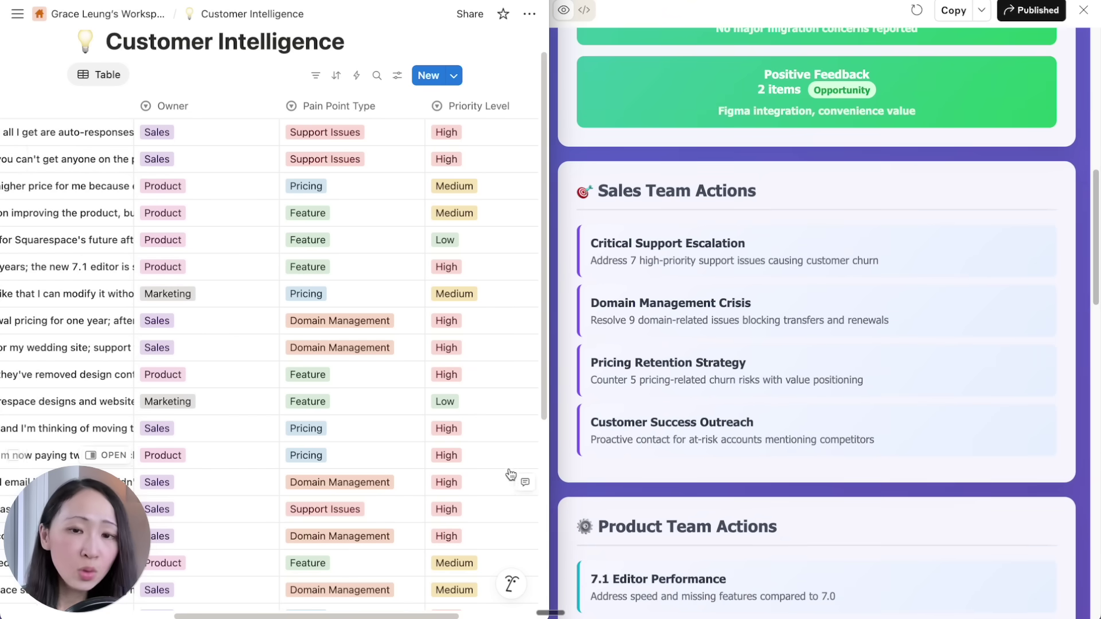
{"action": "scroll", "coordinate": [745, 455], "scroll_direction": "down", "scroll_amount": 1}
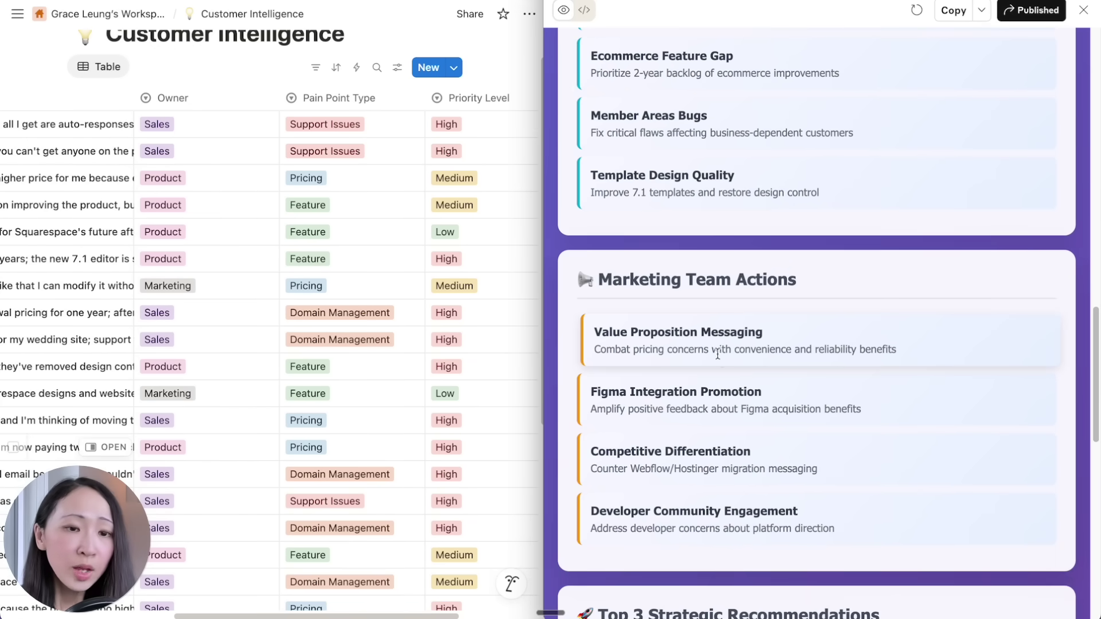
{"action": "scroll", "coordinate": [717, 354], "scroll_direction": "down", "scroll_amount": 7}
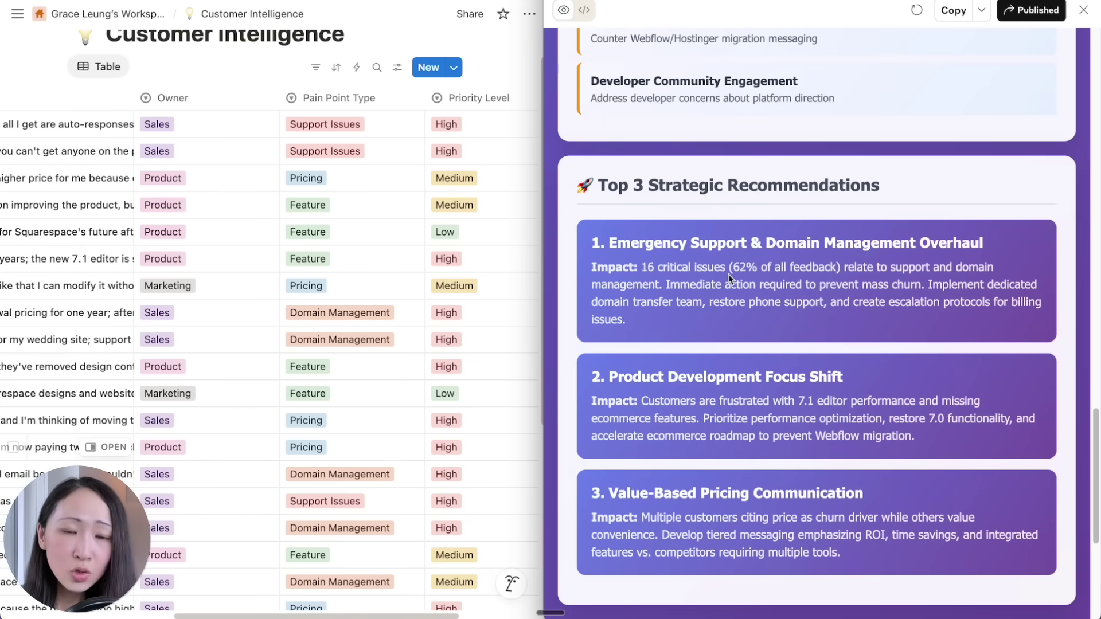
{"action": "scroll", "coordinate": [765, 291], "scroll_direction": "down", "scroll_amount": 6}
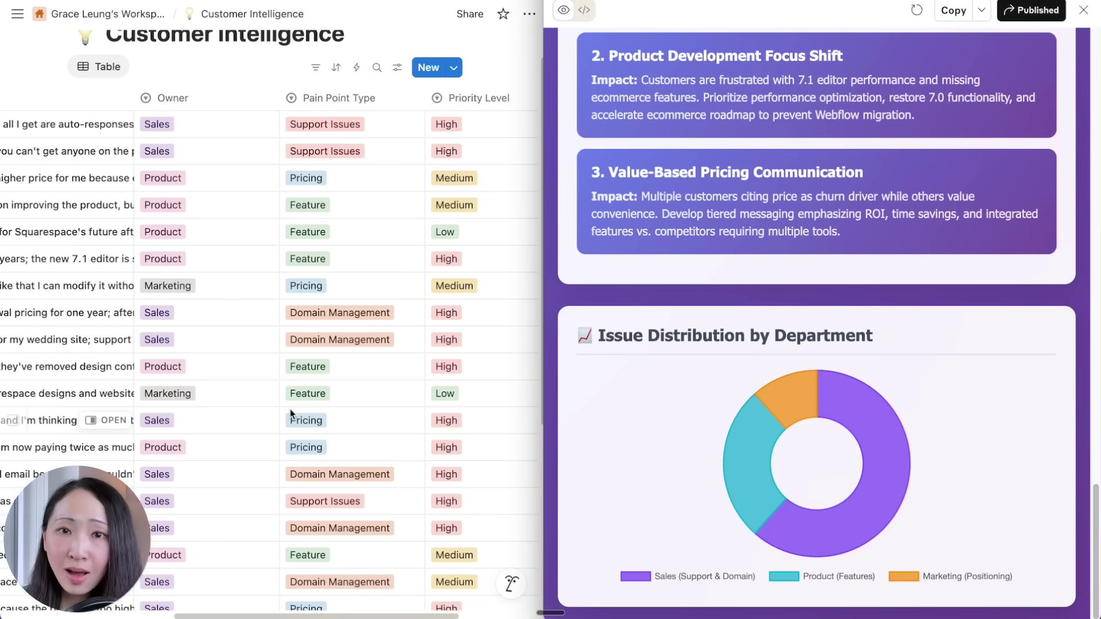
{"action": "scroll", "coordinate": [240, 165], "scroll_direction": "down", "scroll_amount": 1}
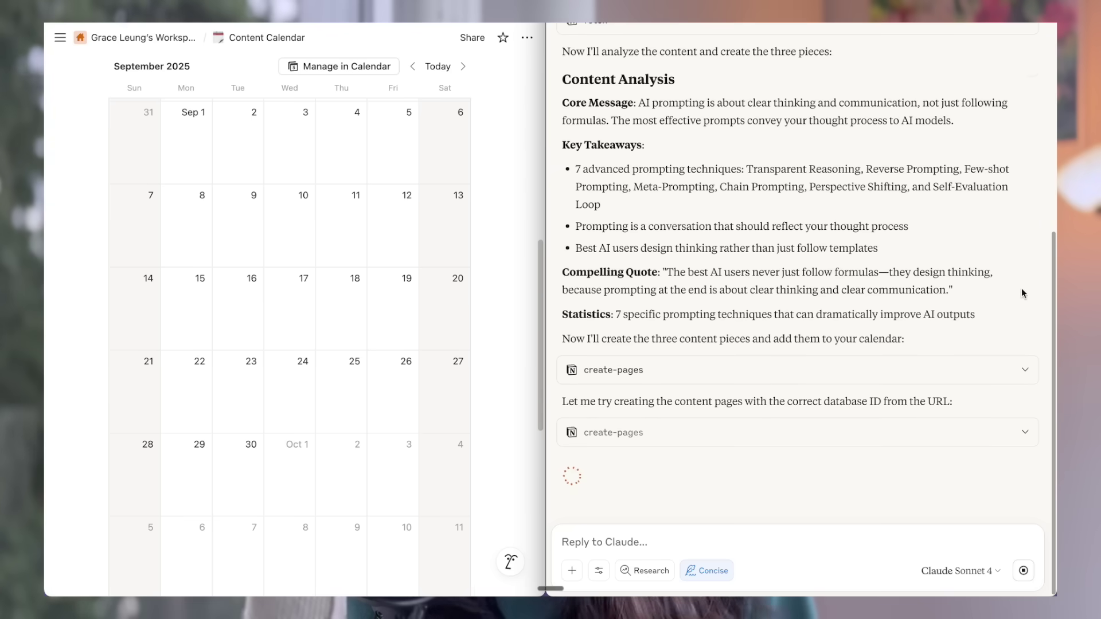
Expand the create-pages error, disconnect the Notion connector, and scroll the notion-mcp-server README
{"action": "left_click", "coordinate": [1016, 374]}
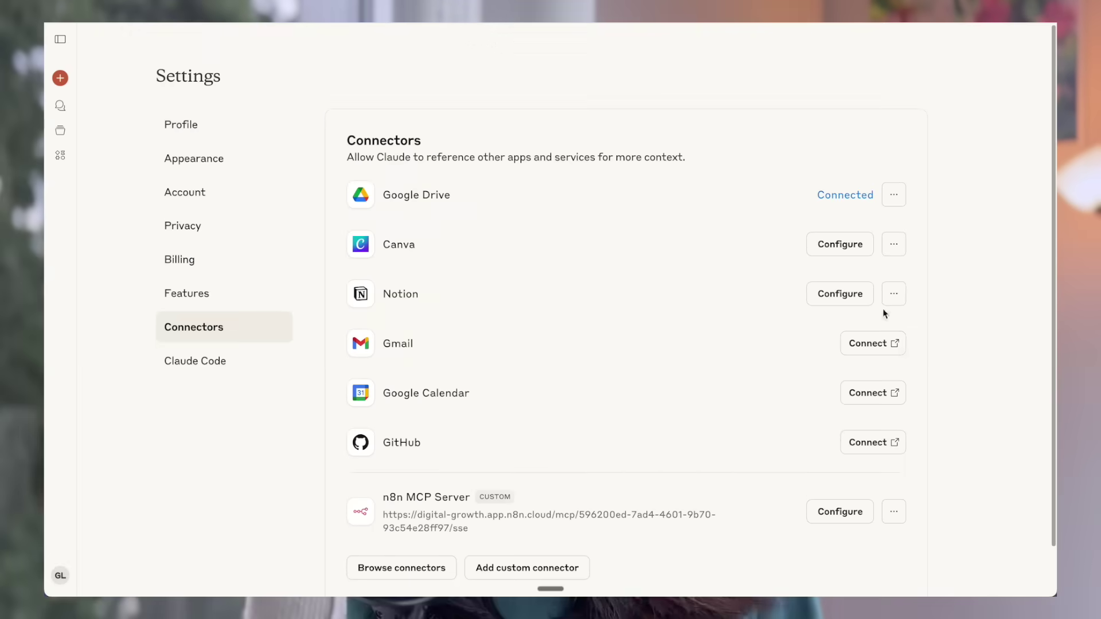
{"action": "left_click", "coordinate": [894, 294]}
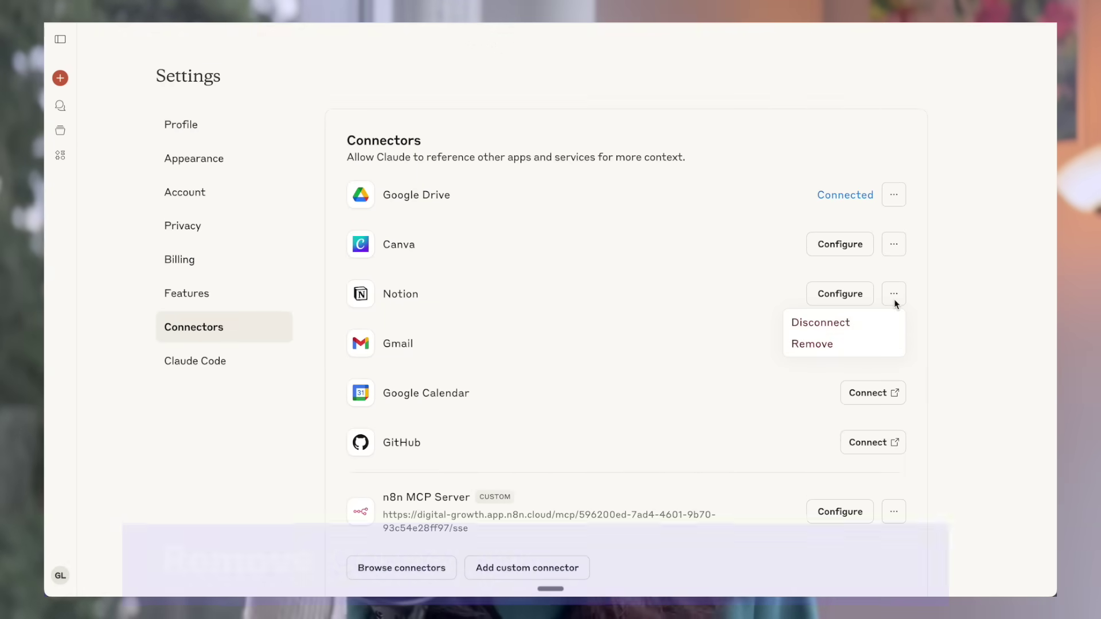
{"action": "left_click", "coordinate": [873, 344]}
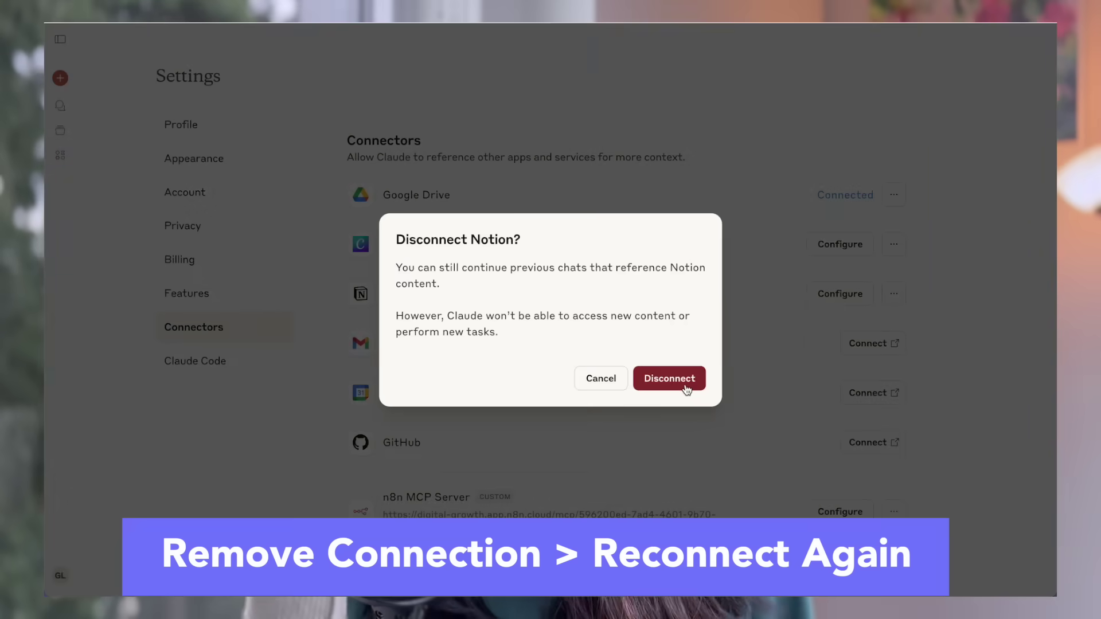
{"action": "left_click", "coordinate": [669, 379]}
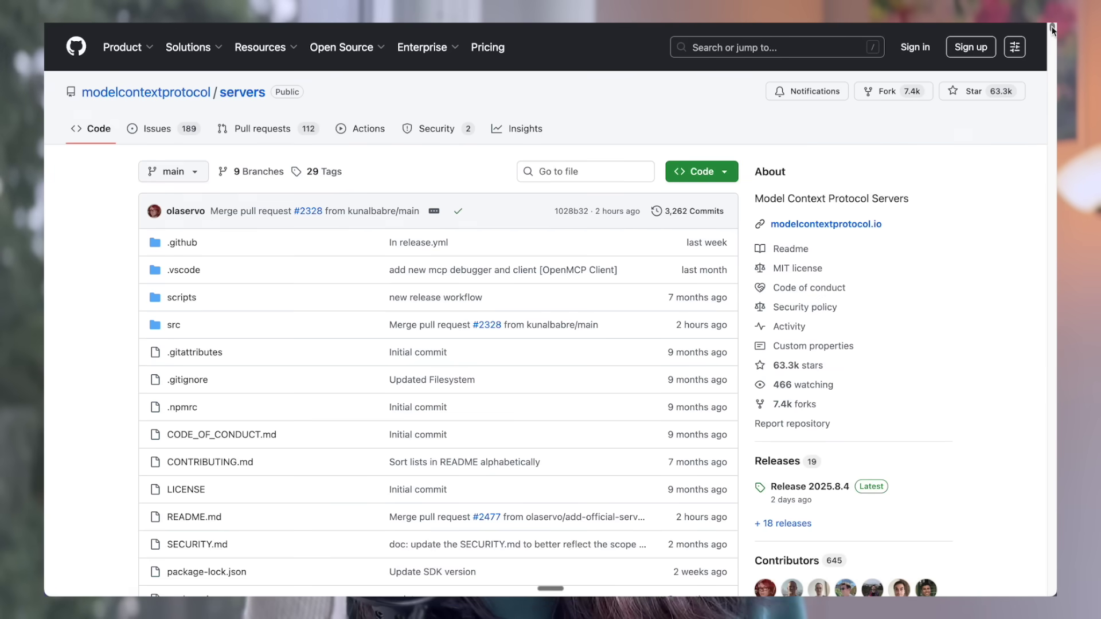
{"action": "left_click_drag", "start_coordinate": [1053, 29], "coordinate": [1052, 49]}
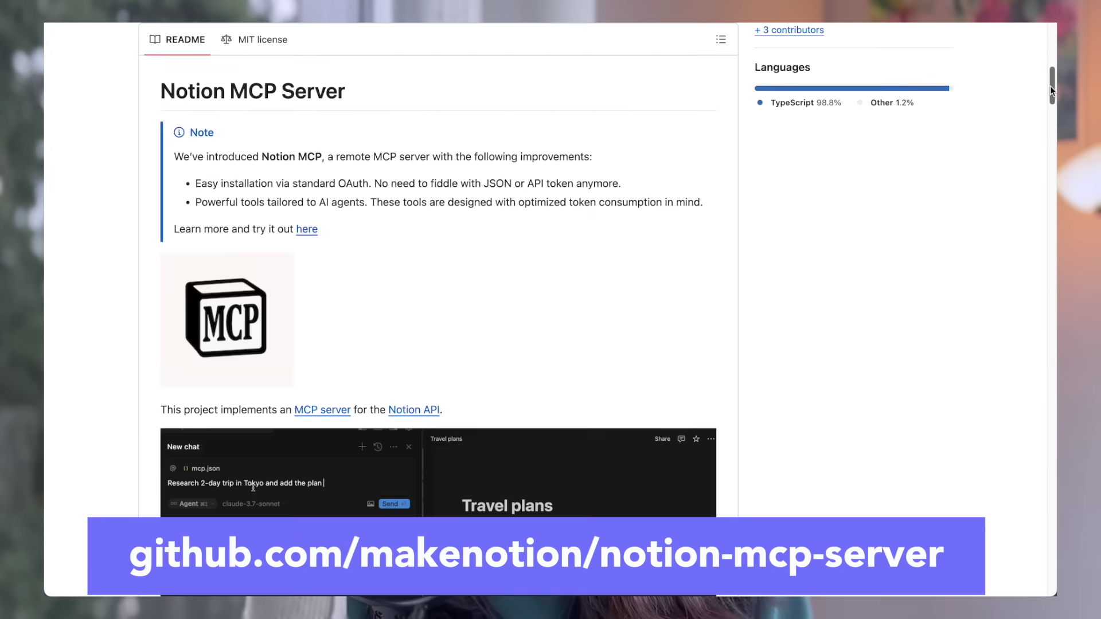
{"action": "left_click_drag", "start_coordinate": [1051, 85], "coordinate": [1052, 217]}
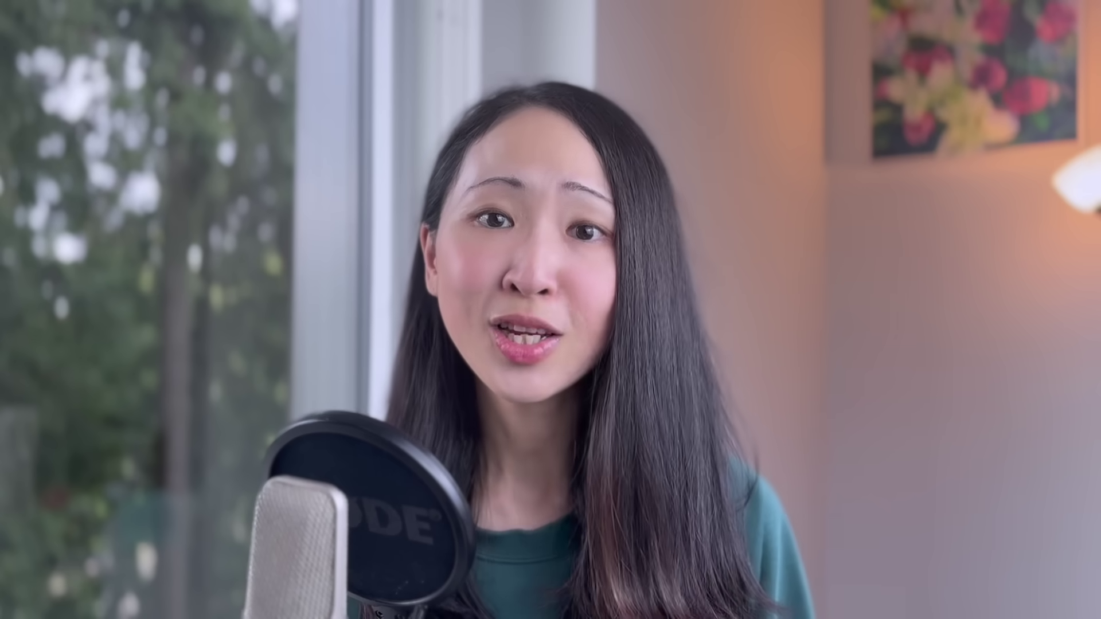